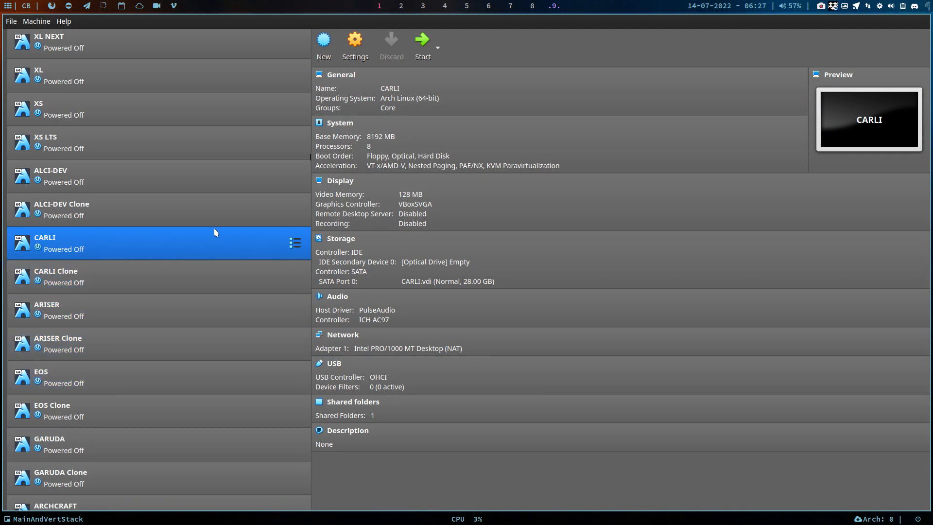
# Start the CARLI virtual machine, boot the Carli Linux entry and open a drop-down terminal on the desktop
pyautogui.click(422, 42)
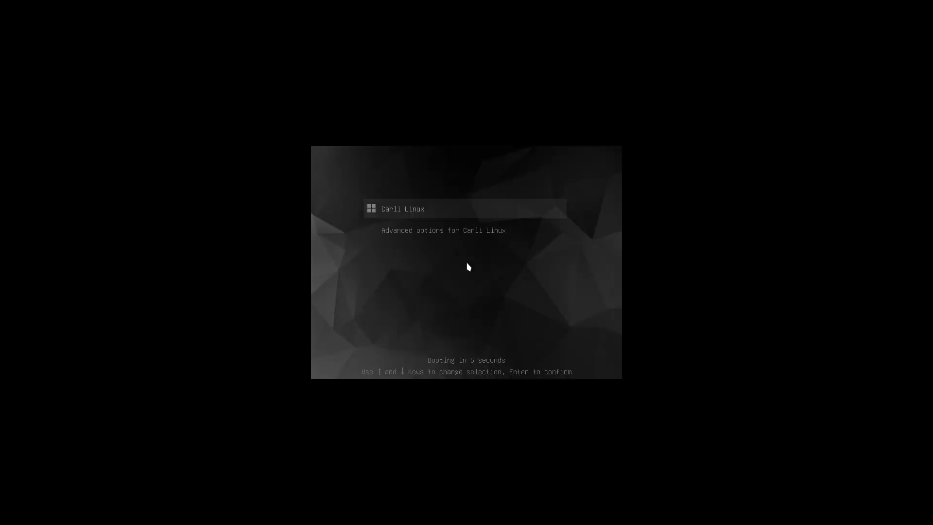
pyautogui.press('Return')
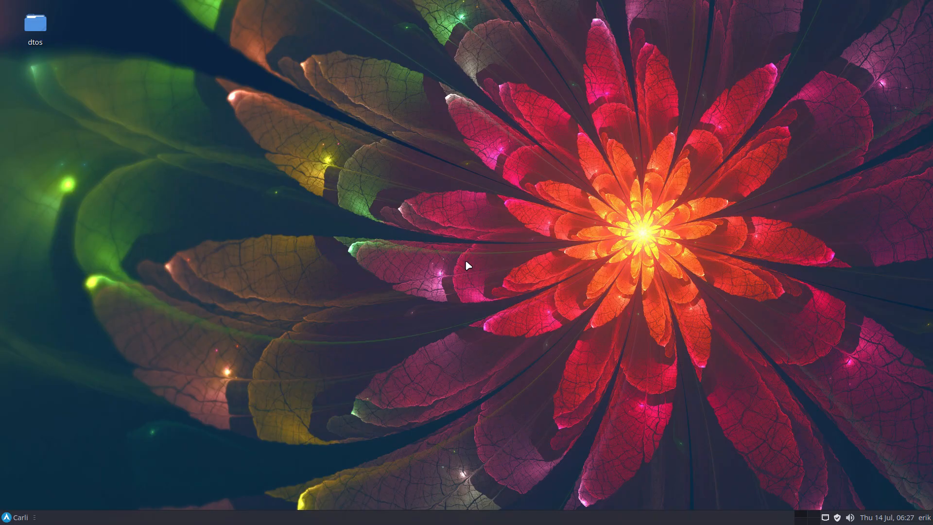
pyautogui.press('F12')
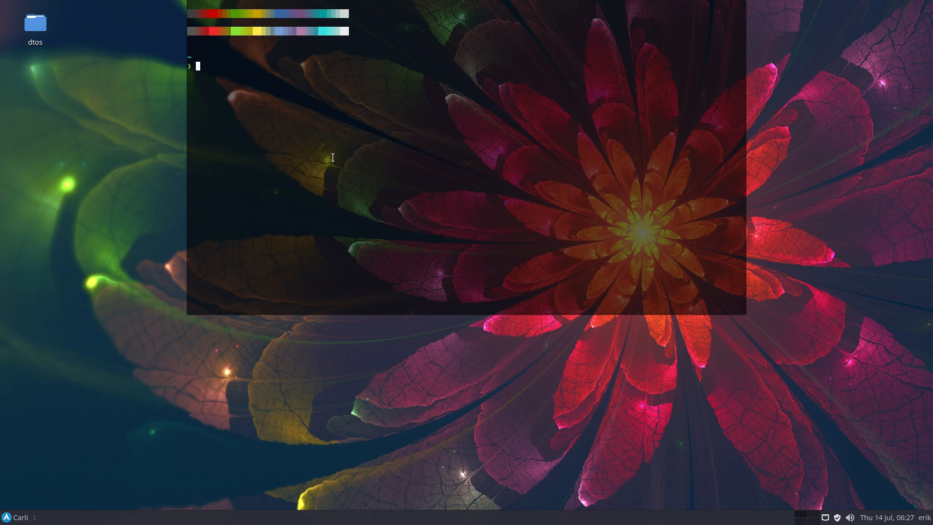
# Start a full system upgrade with sudo pacman -Syyu and enter the account password
pyautogui.write('update')
pyautogui.press('Return')
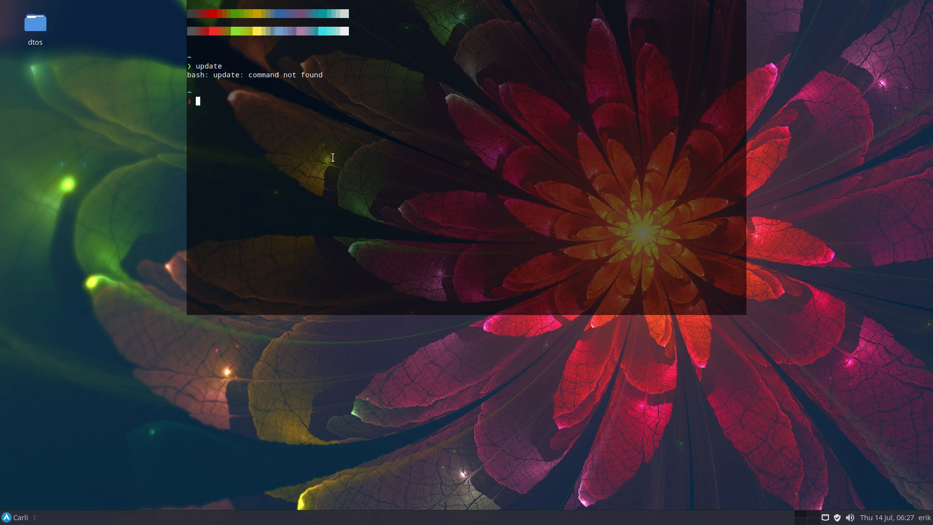
pyautogui.write('sudo pacman -Syyu')
pyautogui.press('Return')
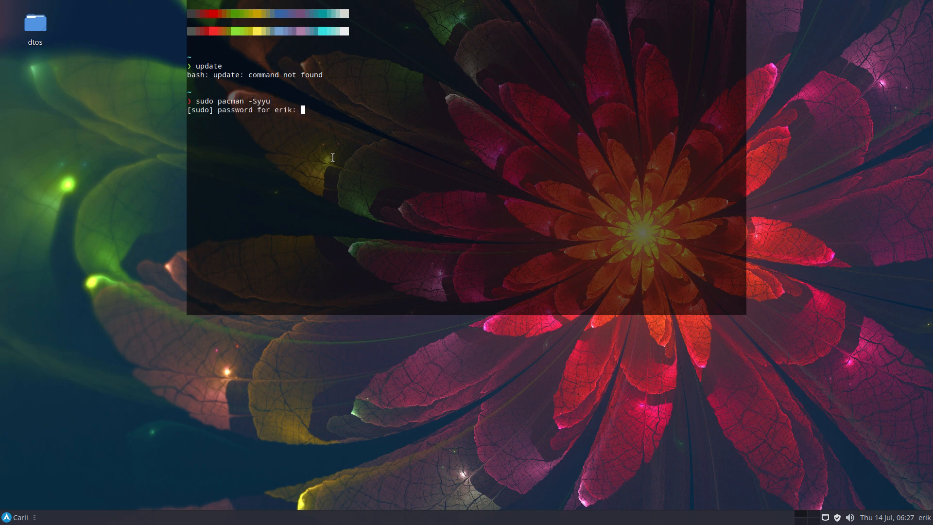
pyautogui.press('Return')
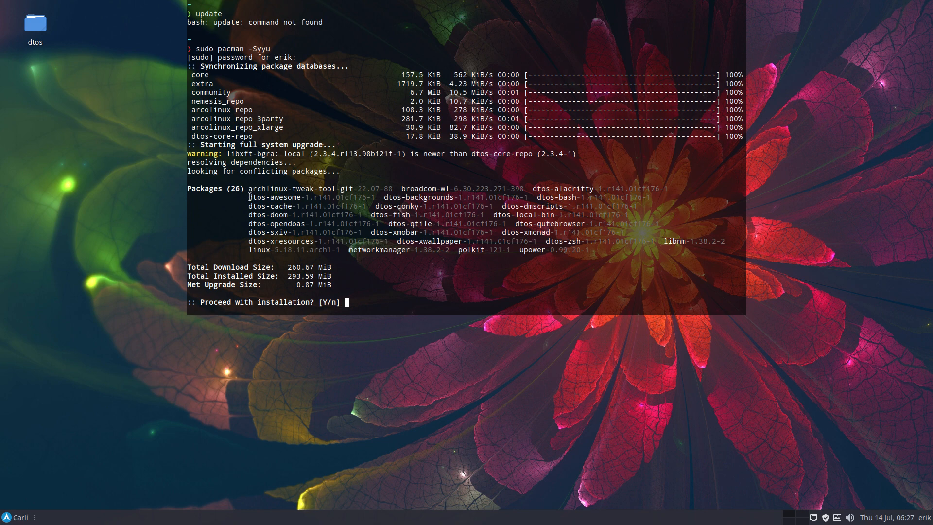
# Proceed with installing the listed package upgrades and let the pacman hooks run
pyautogui.moveTo(248, 197); pyautogui.dragTo(300, 196)
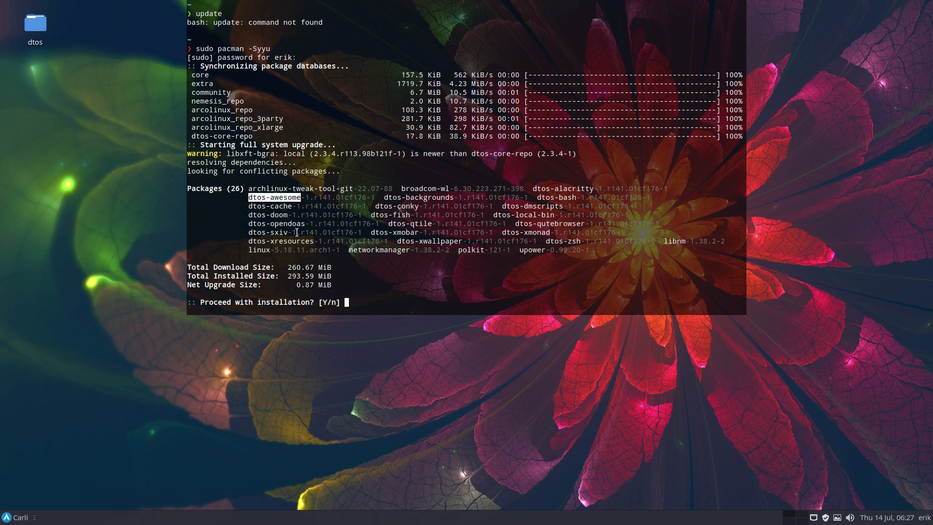
pyautogui.press('Return')
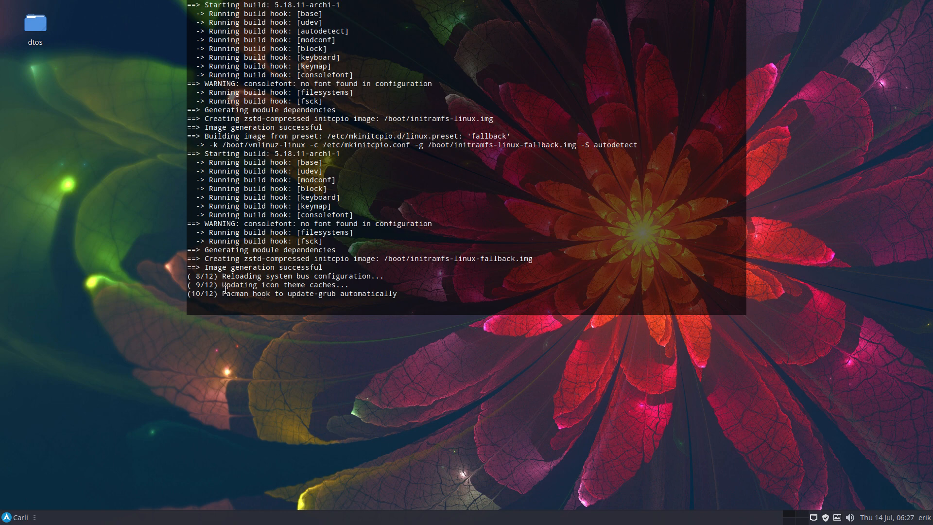
pyautogui.moveTo(223, 290); pyautogui.dragTo(278, 291)
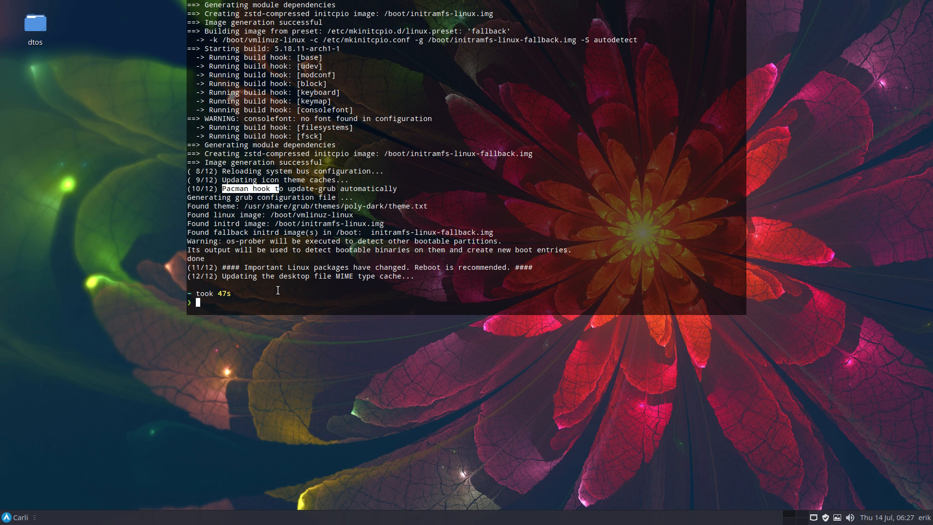
# Launch archlinux-tweak-tool from the terminal and authenticate with the account password
pyautogui.write('att')
pyautogui.press('Return')
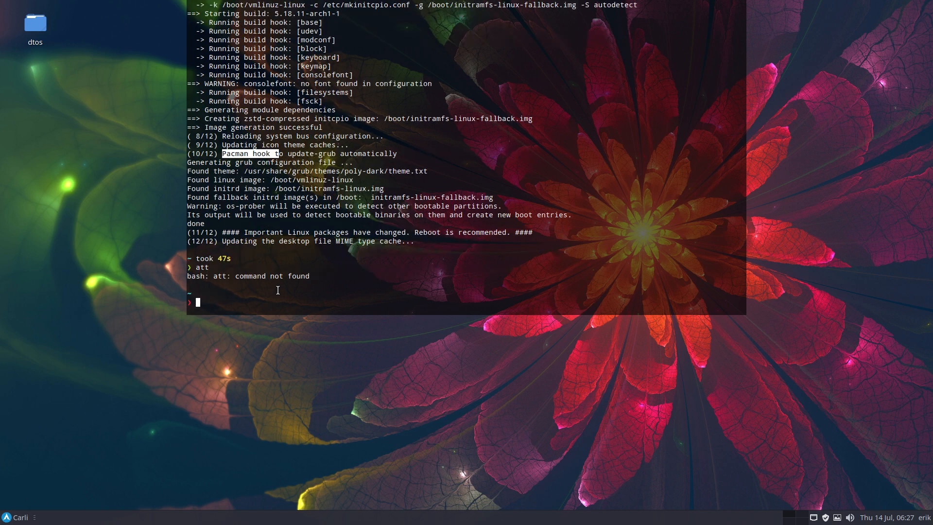
pyautogui.write('archlinux-t')
pyautogui.press('Tab')
pyautogui.press('Return')
pyautogui.write('****')
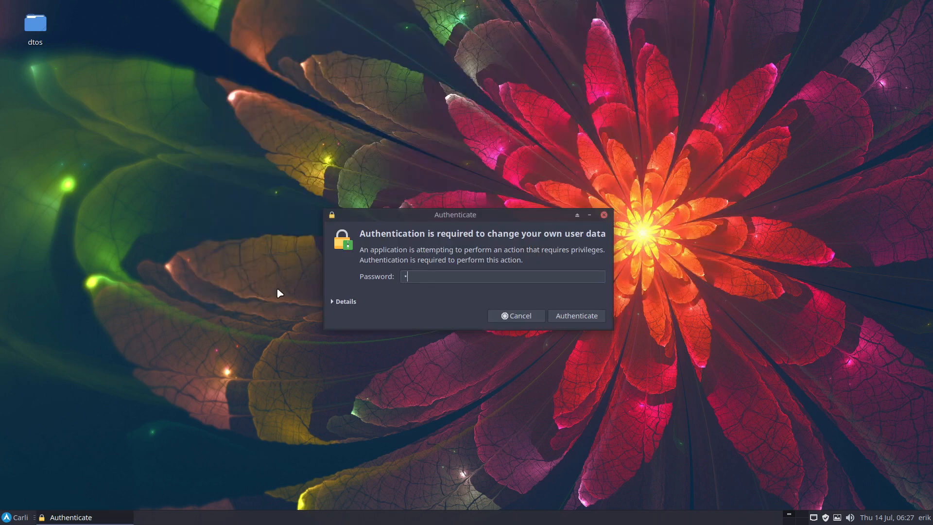
pyautogui.press('Return')
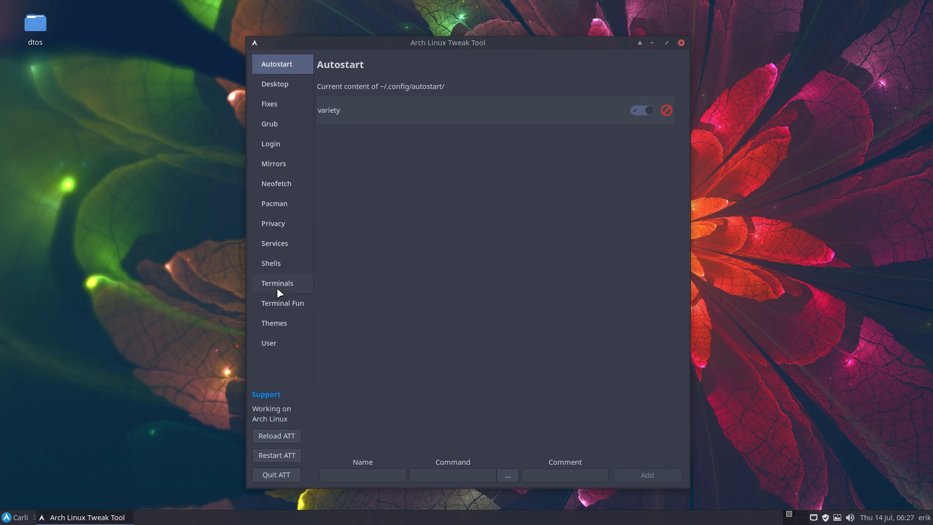
# Select the plain wallpaper with the ArcoLinux logo for the sddm login manager and enable Sddm
pyautogui.click(279, 150)
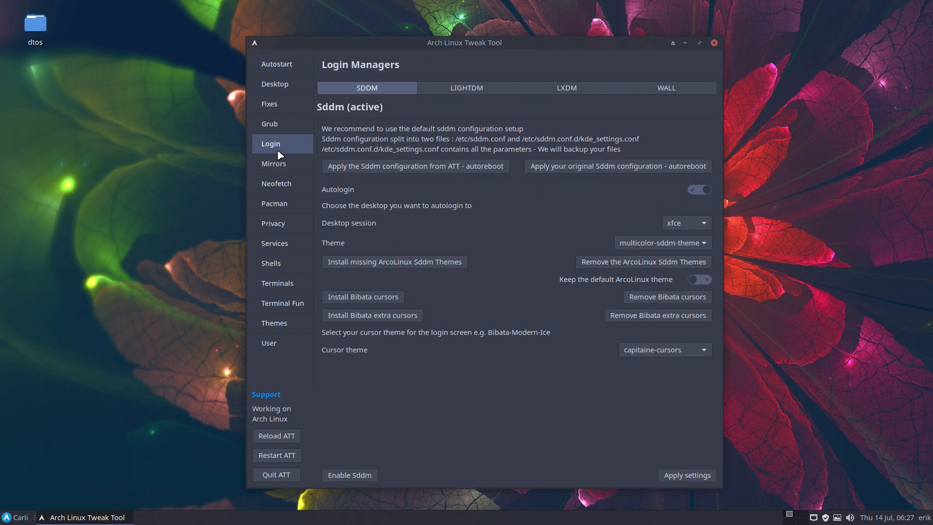
pyautogui.click(691, 88)
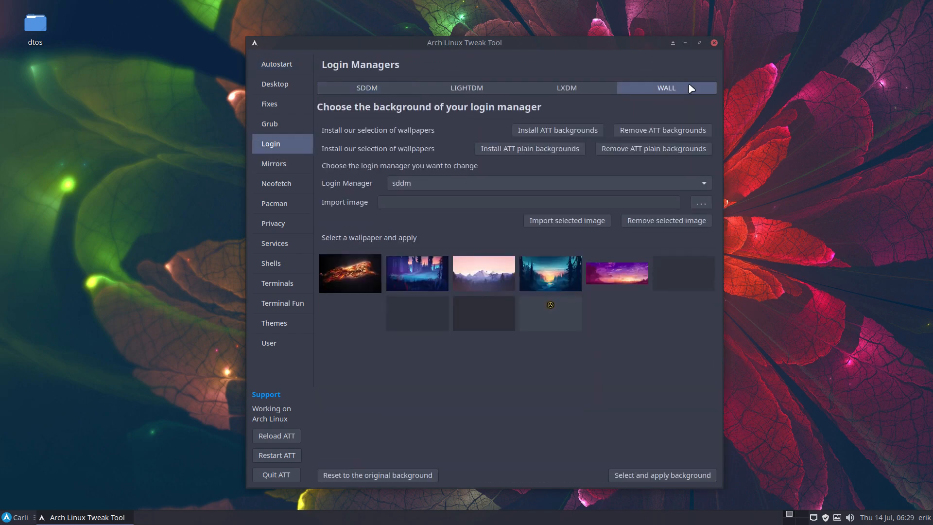
pyautogui.click(567, 318)
pyautogui.click(379, 90)
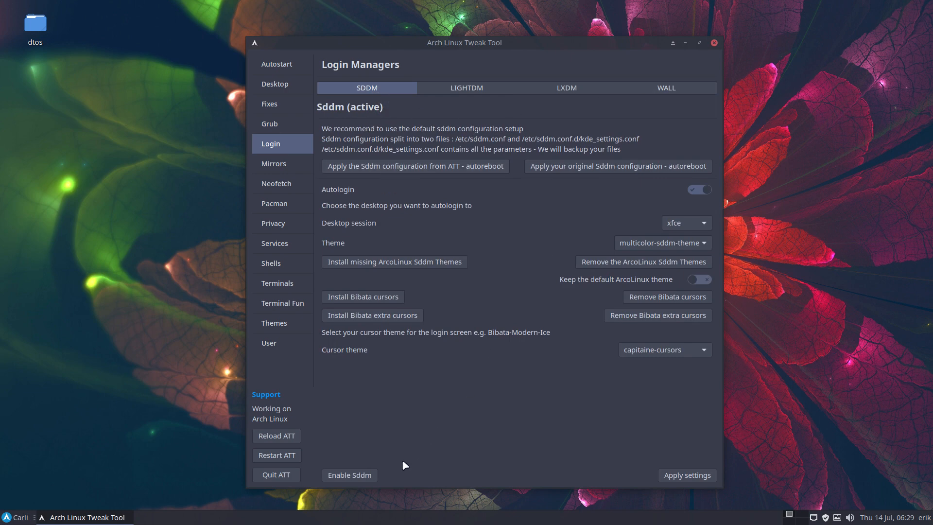
pyautogui.click(373, 474)
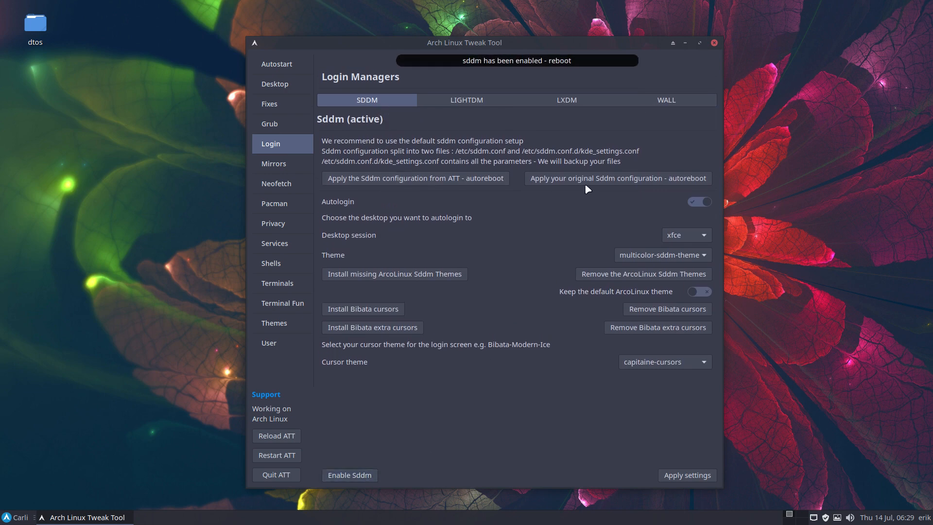
# Apply the selected ArcoLinux logo wallpaper as the sddm login background and check the available Sddm themes
pyautogui.click(657, 103)
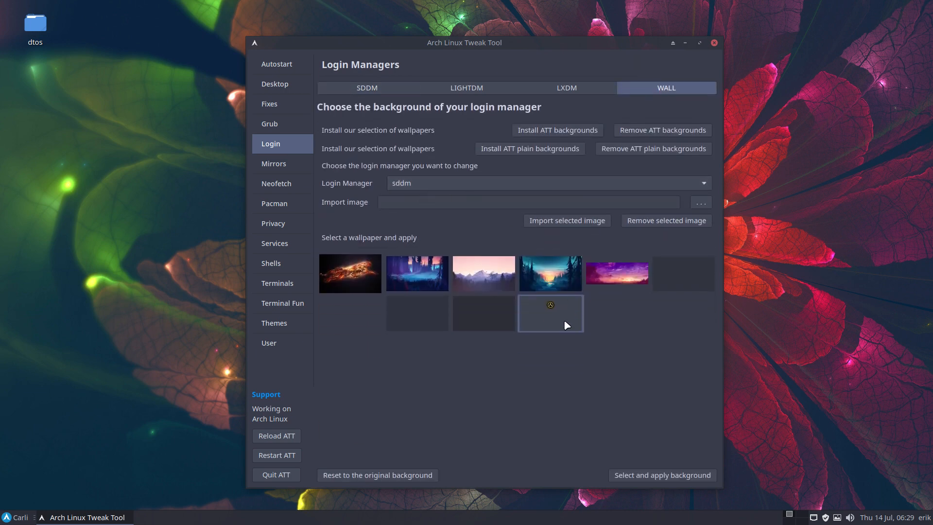
pyautogui.click(654, 476)
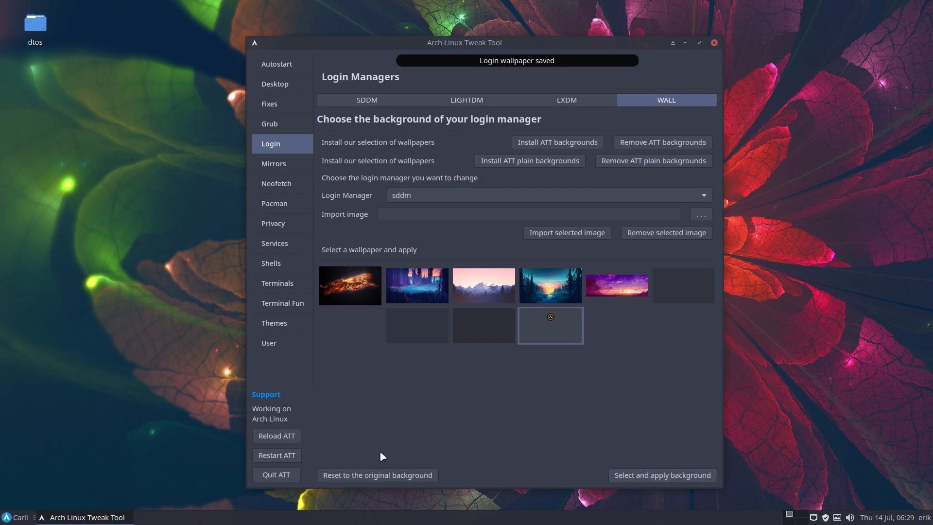
pyautogui.click(389, 100)
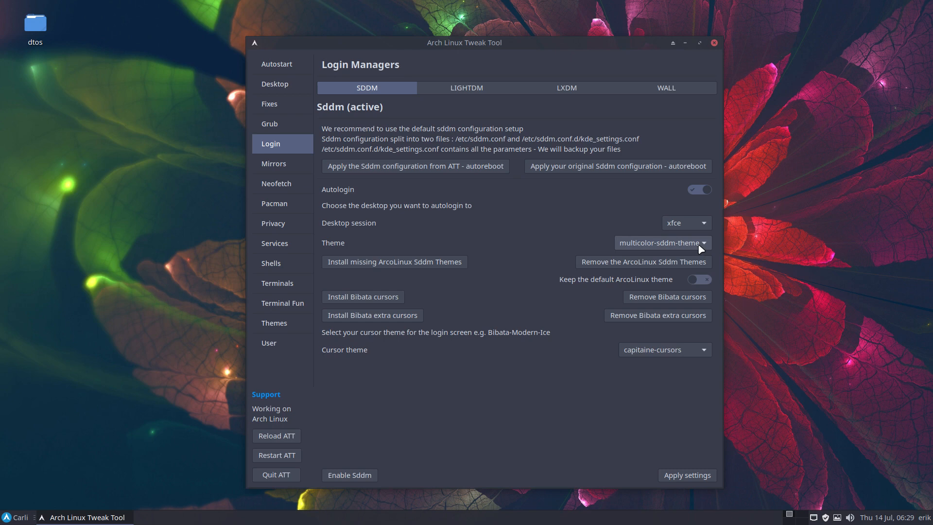
pyautogui.click(701, 243)
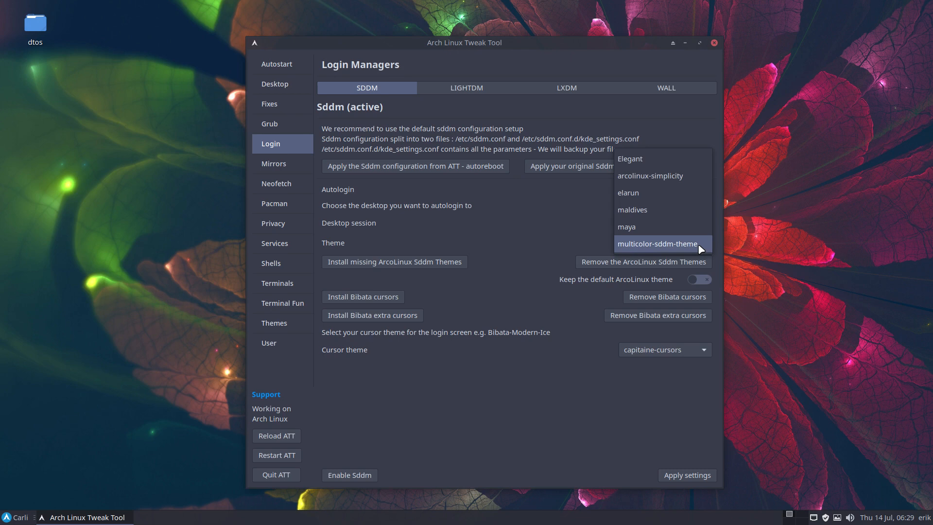
pyautogui.click(578, 247)
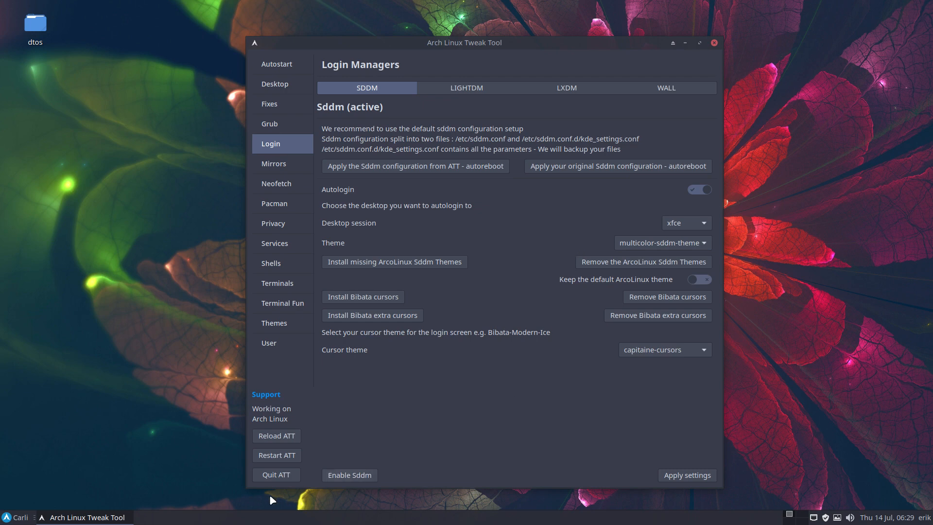
# Quit the Arch Linux Tweak Tool and log out of the Xfce session
pyautogui.click(278, 478)
pyautogui.click(15, 517)
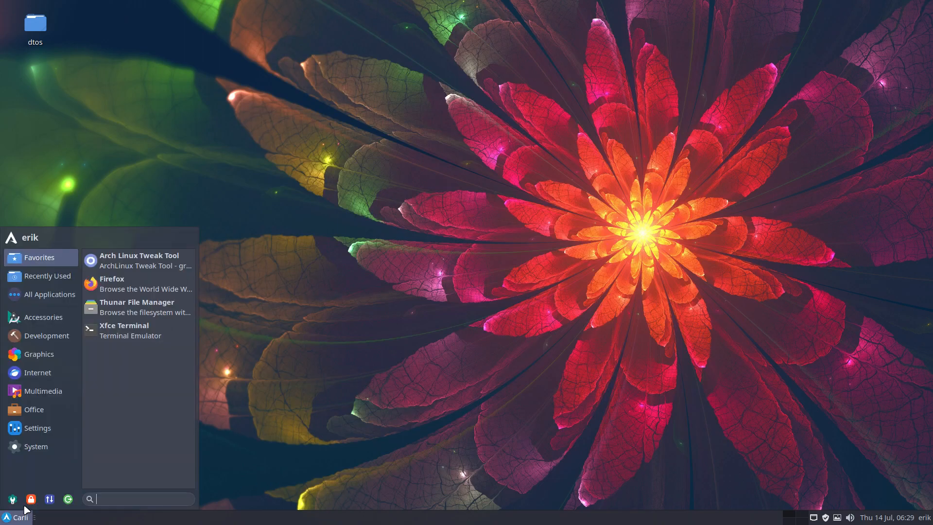
pyautogui.click(68, 499)
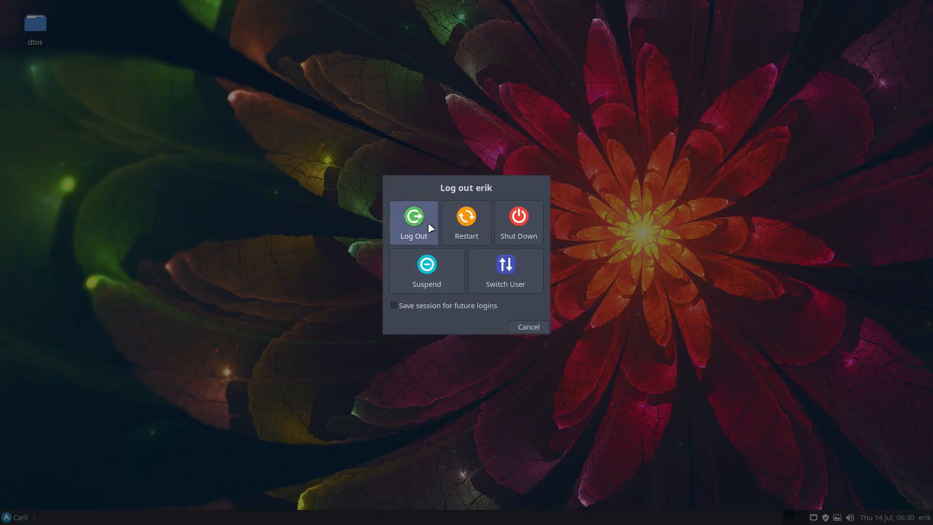
pyautogui.click(415, 219)
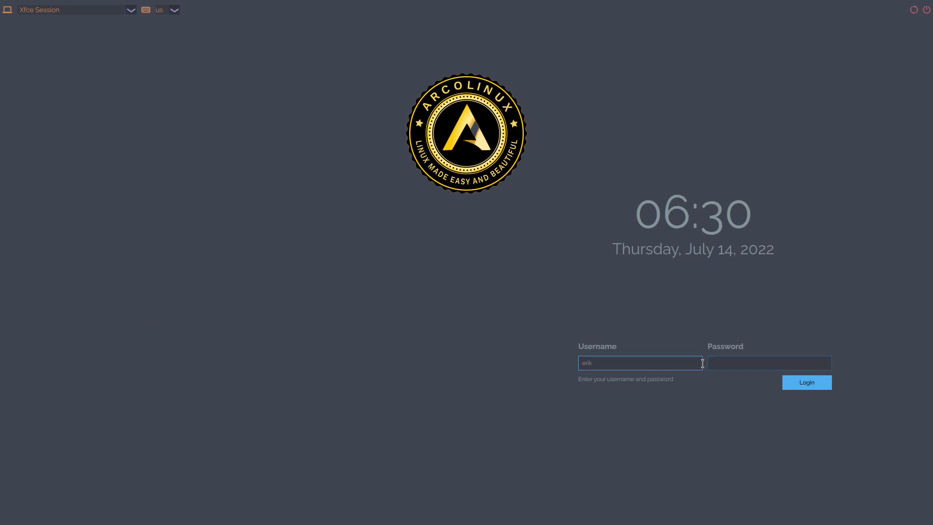
# Log back in with the account password and reopen the Arch Linux Tweak Tool, authenticating with the password
pyautogui.write('*******')
pyautogui.press('Return')
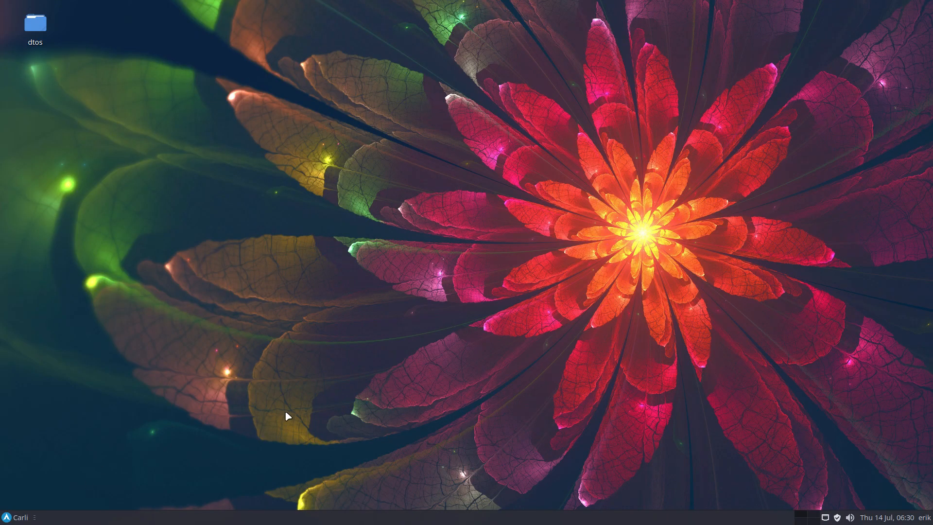
pyautogui.write('****')
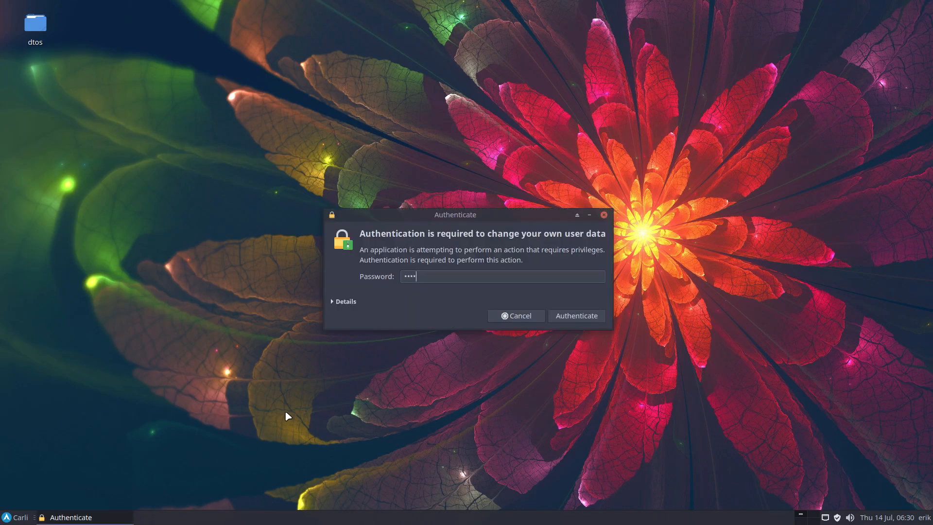
pyautogui.press('Return')
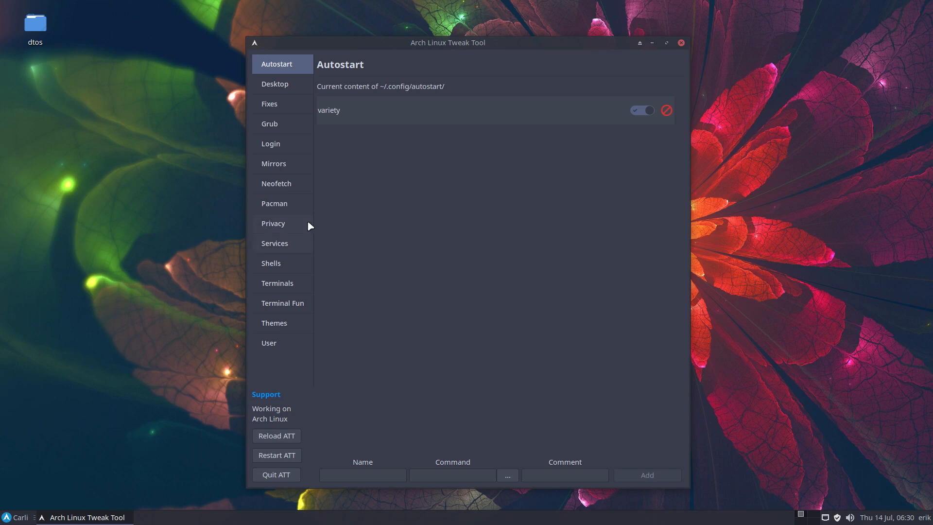
# Set the Sddm login theme to arcolinux-simplicity and apply the settings
pyautogui.click(290, 145)
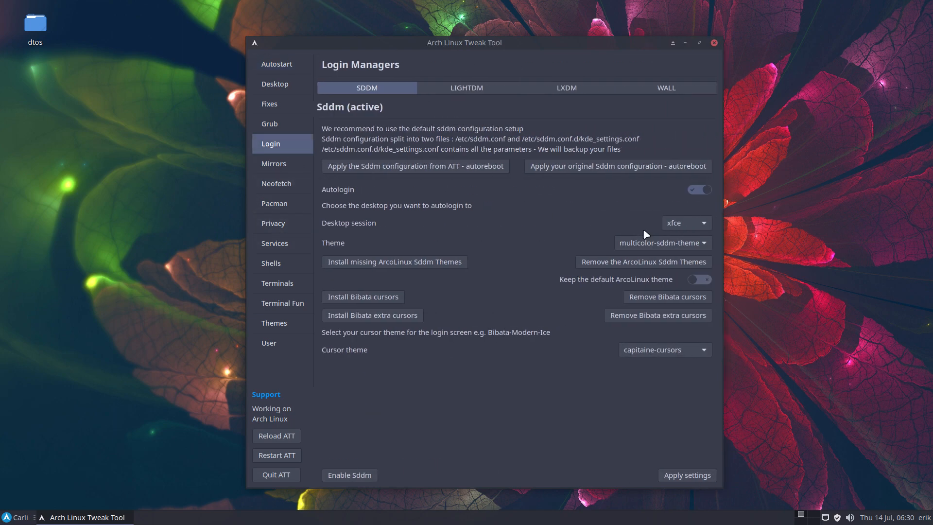
pyautogui.click(666, 242)
pyautogui.click(658, 178)
pyautogui.click(695, 475)
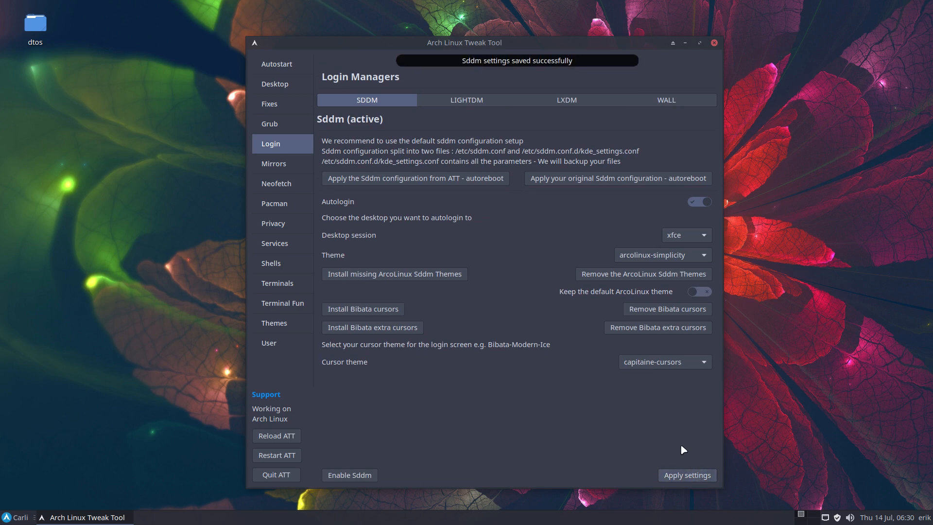
pyautogui.click(665, 242)
pyautogui.click(668, 243)
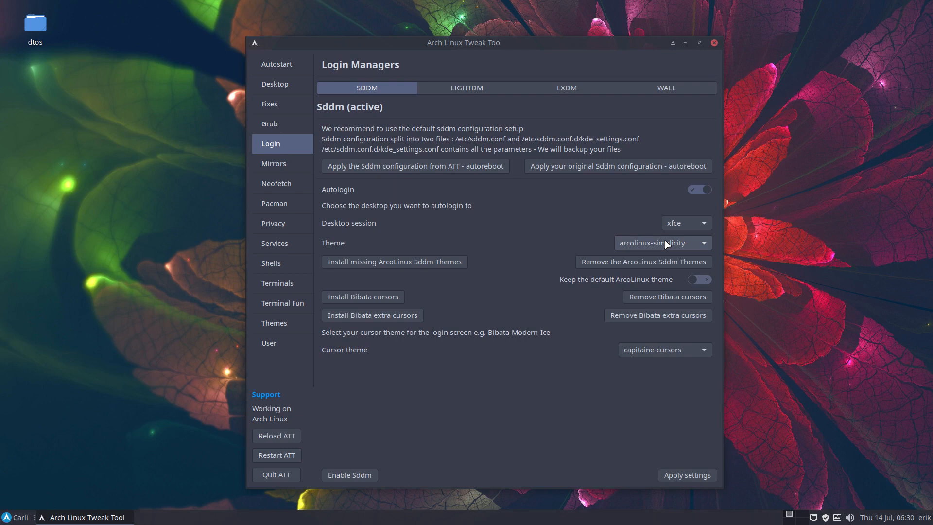
# Apply the ArcoLinux logo wallpaper to the sddm login screen again and return to the Sddm settings
pyautogui.click(673, 92)
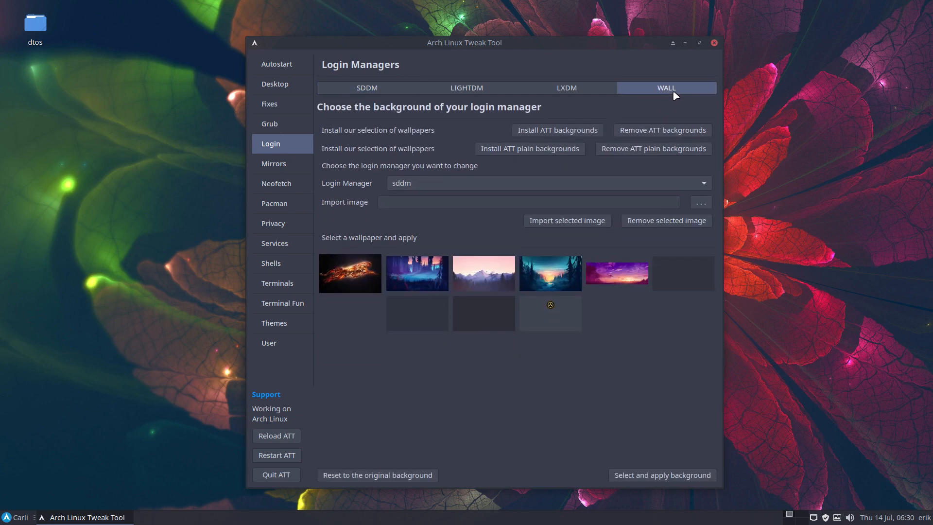
pyautogui.click(569, 327)
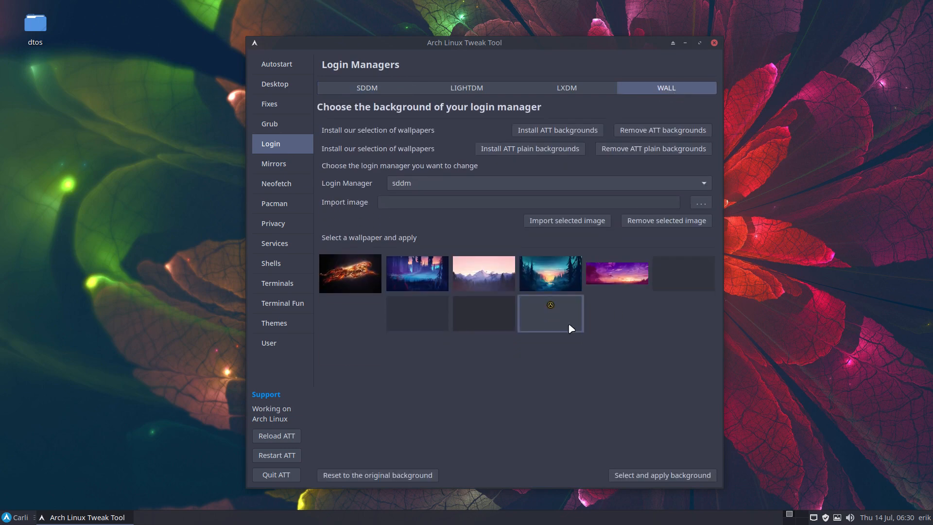
pyautogui.click(685, 475)
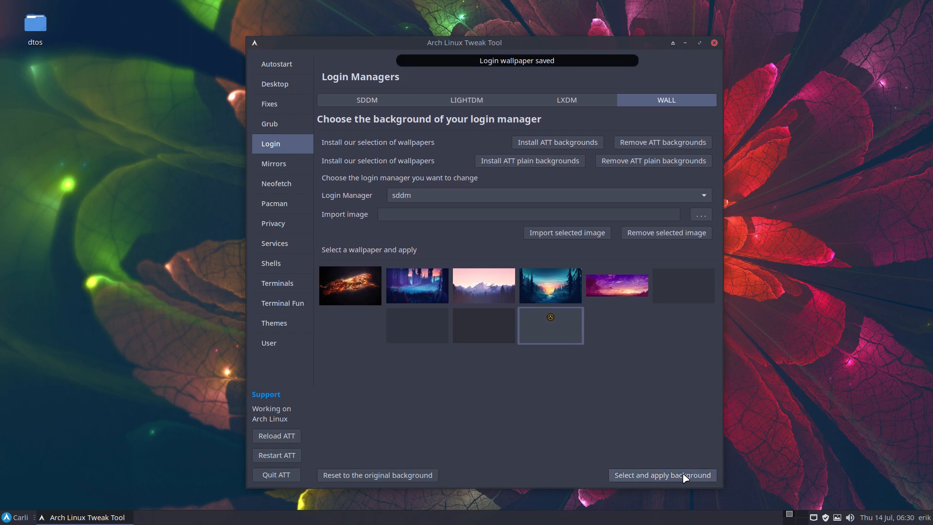
pyautogui.click(374, 102)
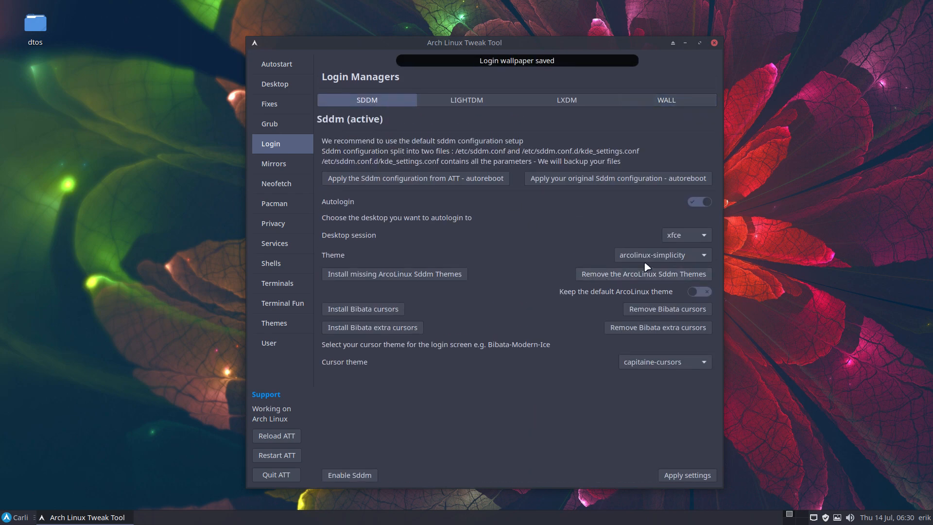
# Quit the Arch Linux Tweak Tool and log out of the Xfce session again
pyautogui.click(280, 474)
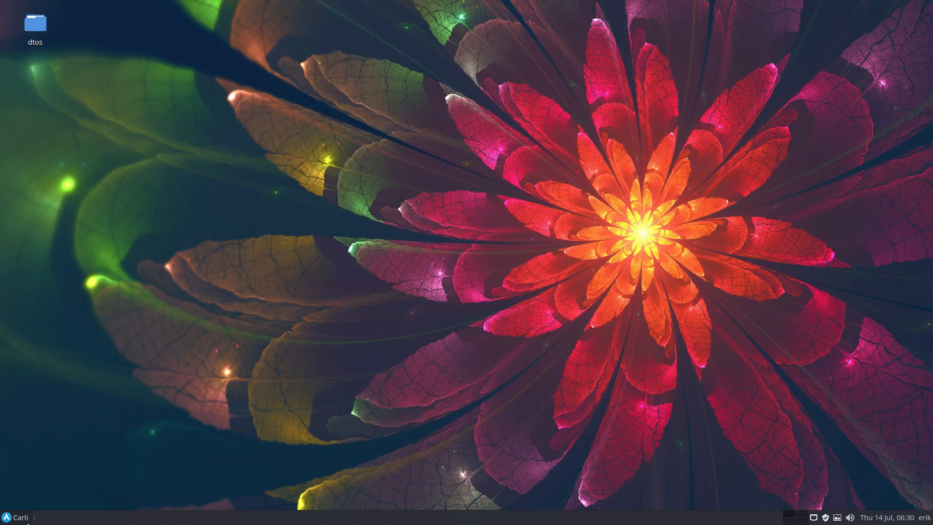
pyautogui.click(27, 522)
pyautogui.click(68, 500)
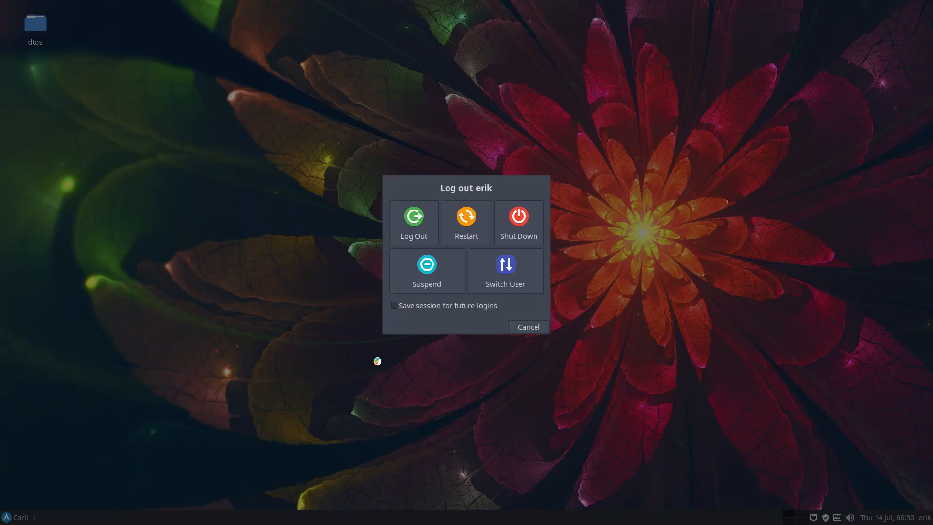
pyautogui.click(417, 227)
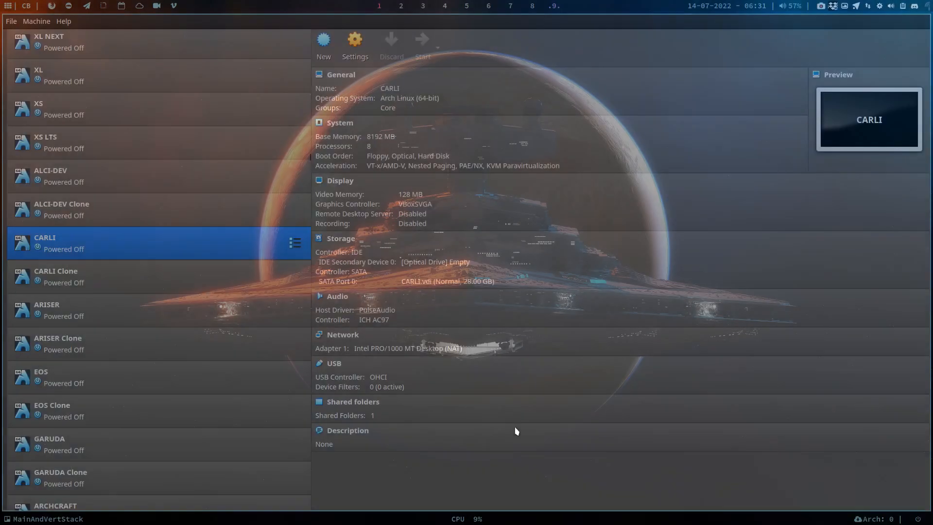
# Close the VirtualBox manager and create a new 1920 × 1080 px image in GIMP
pyautogui.press('super+q')
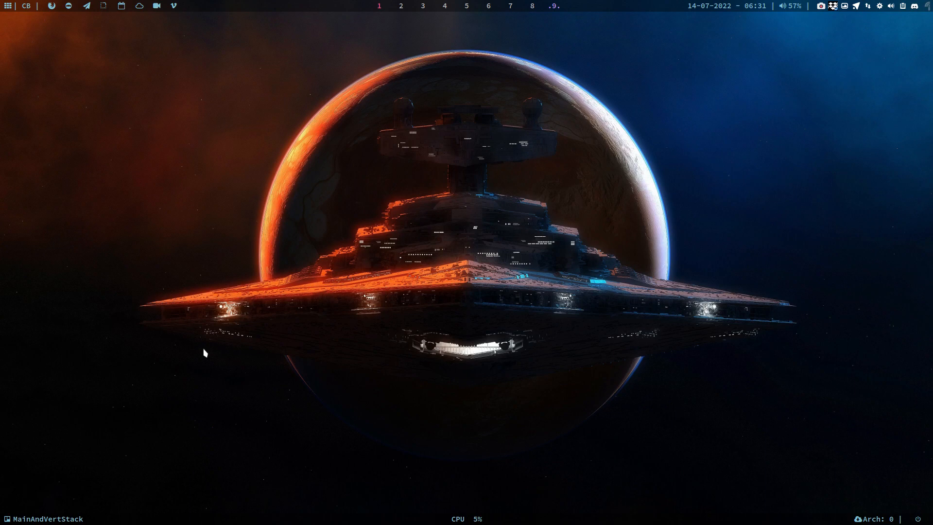
pyautogui.press('super+g')
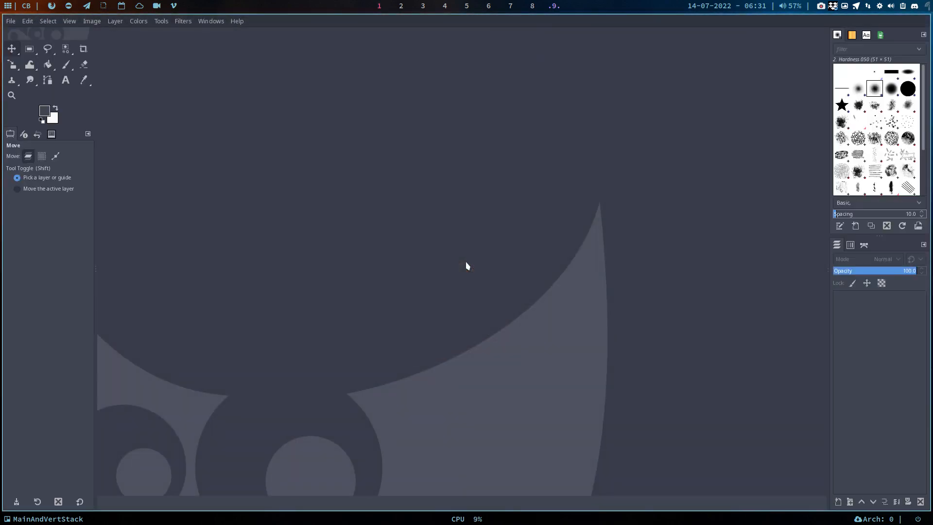
pyautogui.click(10, 21)
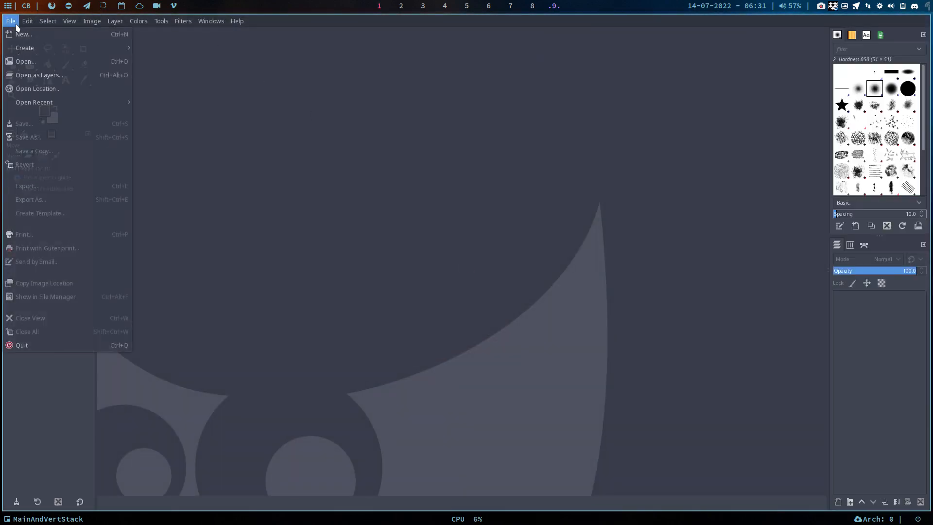
pyautogui.click(28, 35)
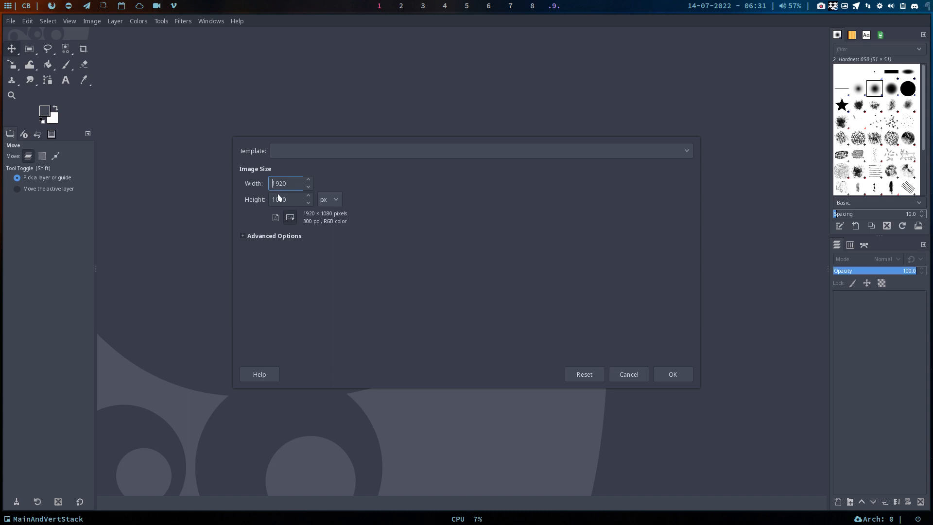
pyautogui.click(311, 152)
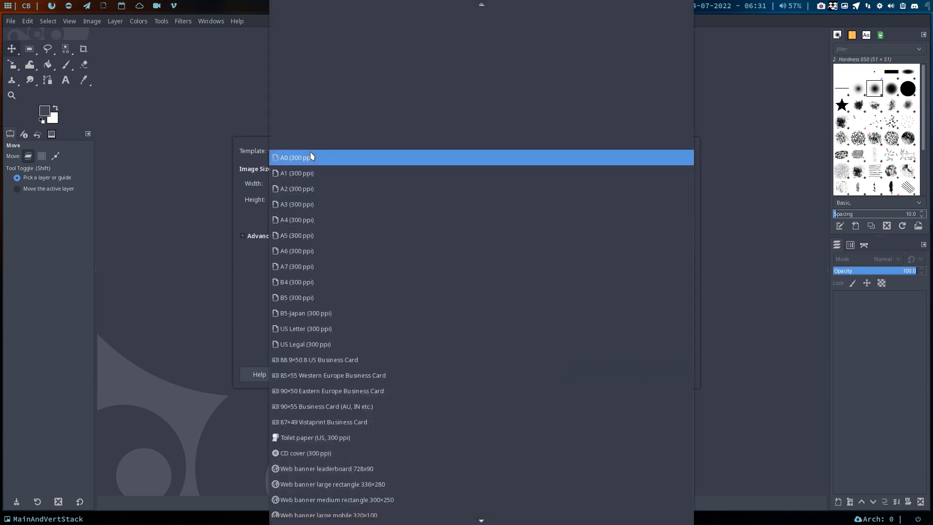
pyautogui.scroll(-3, 408, 404)
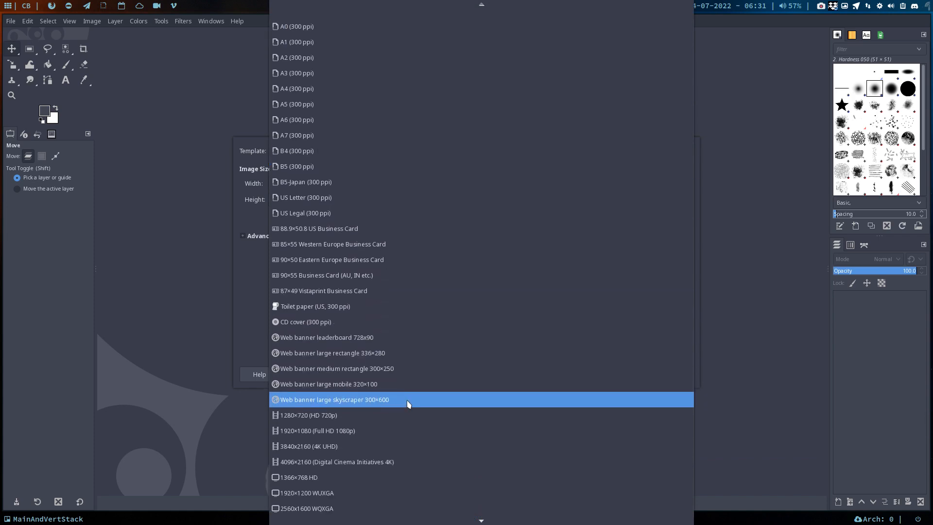
pyautogui.scroll(-1, 408, 403)
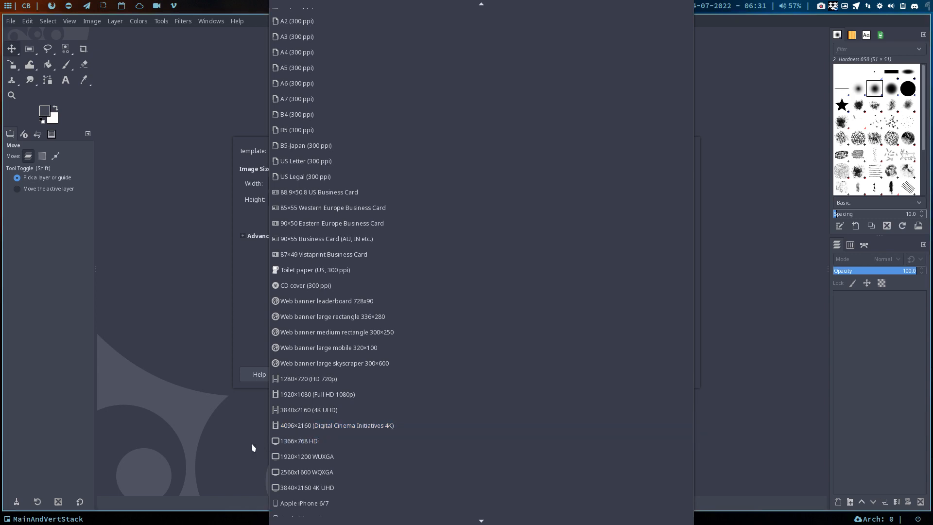
pyautogui.click(254, 333)
pyautogui.click(672, 378)
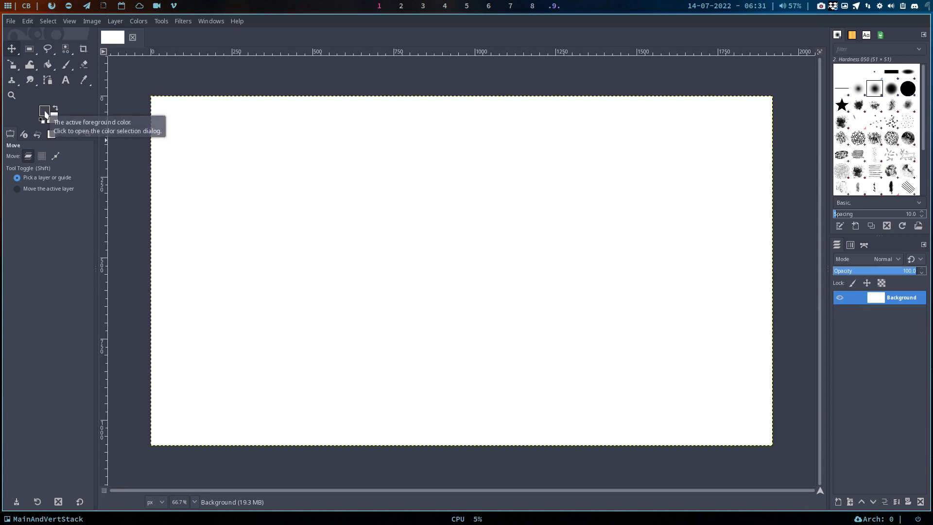
# Open the foreground color selection, darken the color to 2d3038 and activate its color picker
pyautogui.click(46, 114)
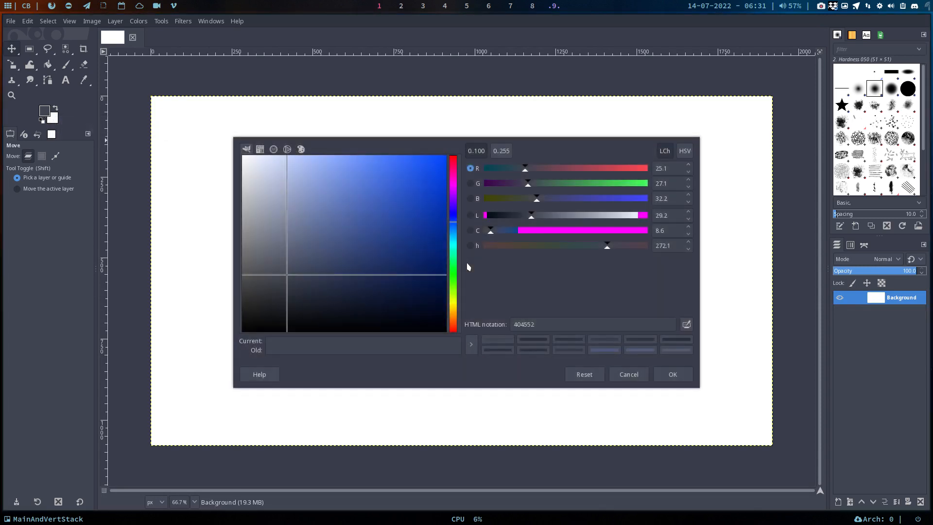
pyautogui.click(287, 281)
pyautogui.moveTo(288, 285)
pyautogui.mouseDown()
pyautogui.moveTo(341, 220)
pyautogui.moveTo(416, 173)
pyautogui.moveTo(314, 173)
pyautogui.moveTo(283, 255)
pyautogui.moveTo(306, 293)
pyautogui.moveTo(379, 304)
pyautogui.moveTo(385, 321)
pyautogui.moveTo(310, 317)
pyautogui.moveTo(285, 297)
pyautogui.mouseUp()
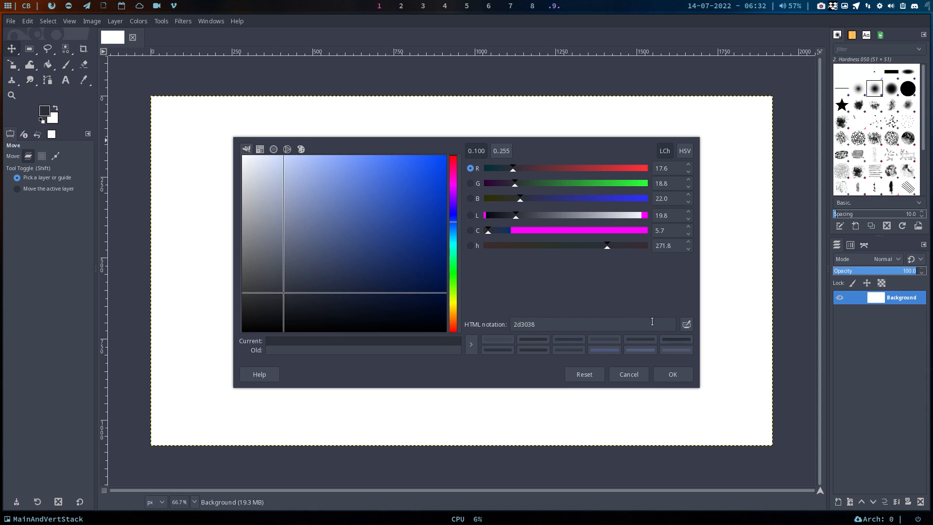
pyautogui.click(686, 325)
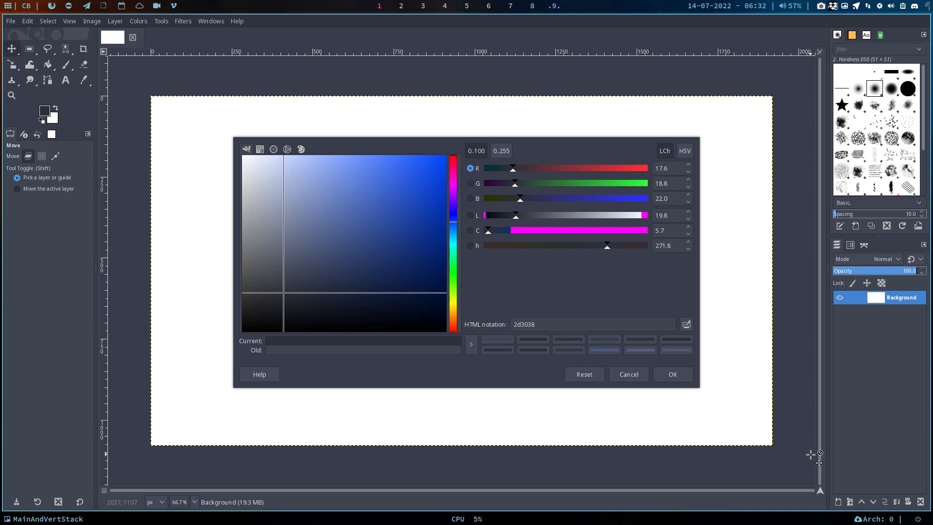
# Open a terminal beside GIMP, move the color dialog aside and sample the magenta of its chroma slider with xcolor
pyautogui.press('alt')
pyautogui.press('super+Return')
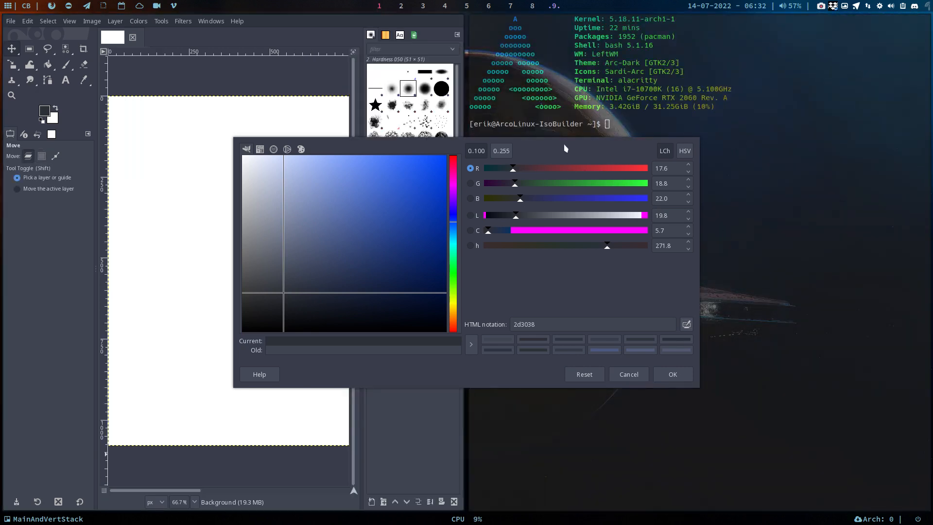
pyautogui.moveTo(562, 143); pyautogui.dragTo(324, 217)
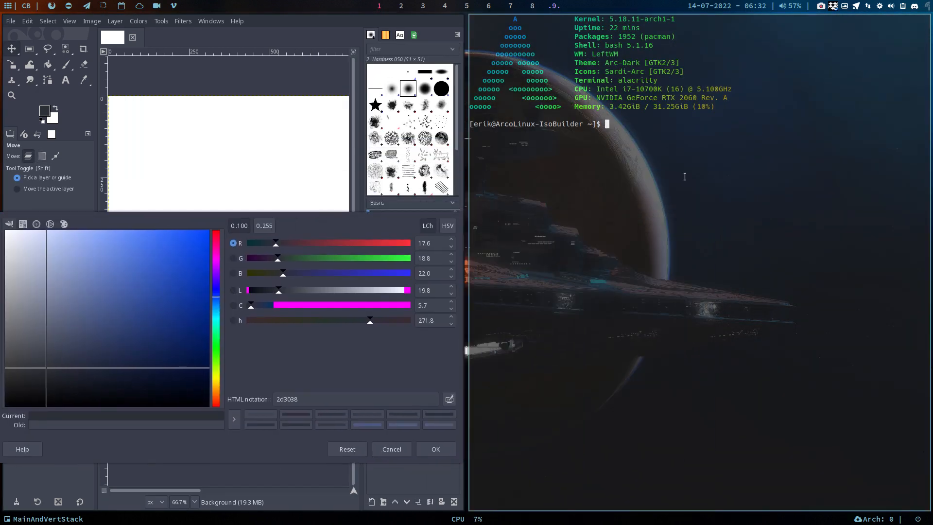
pyautogui.write('xcolor')
pyautogui.press('Return')
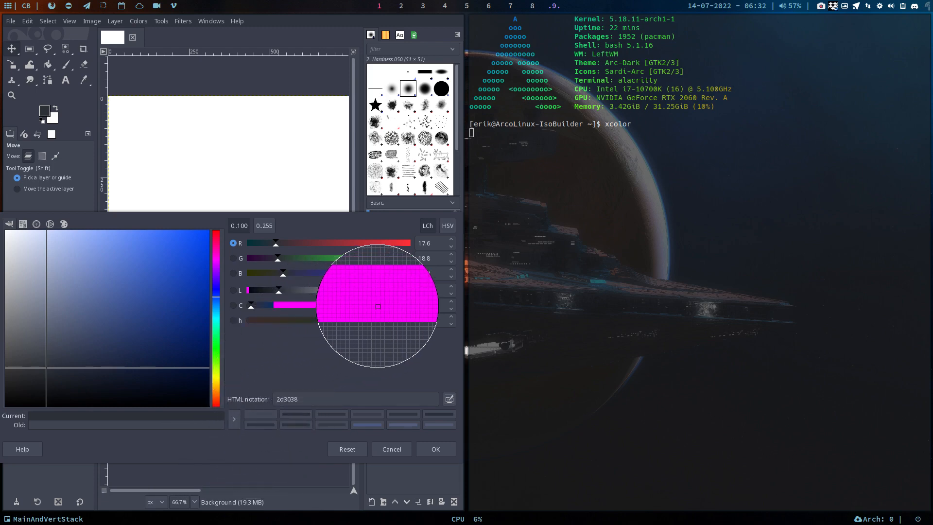
pyautogui.click(387, 306)
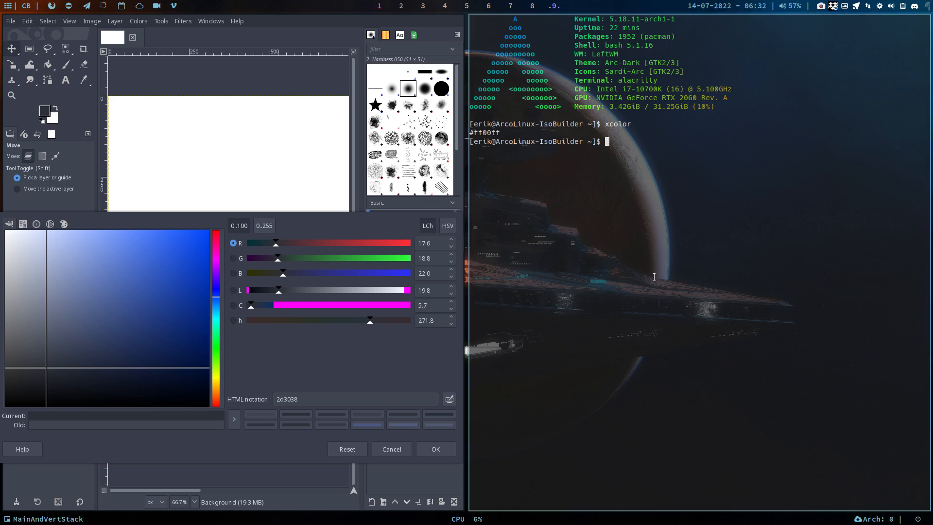
# Run xcolor again and sample the dark grey background of the color dialog
pyautogui.press('Up')
pyautogui.press('Return')
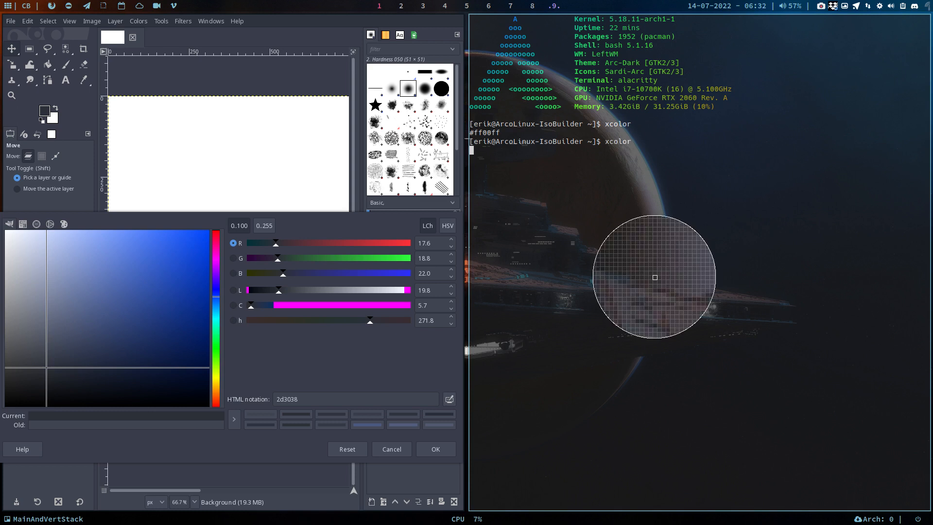
pyautogui.click(390, 367)
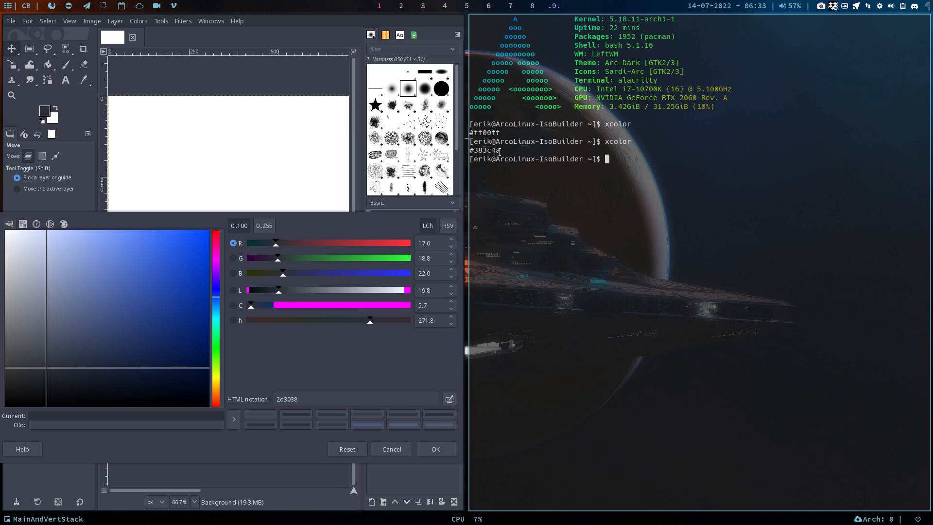
# Set the foreground color's HTML notation to 383c4a and accept the color
pyautogui.moveTo(501, 151); pyautogui.dragTo(467, 151)
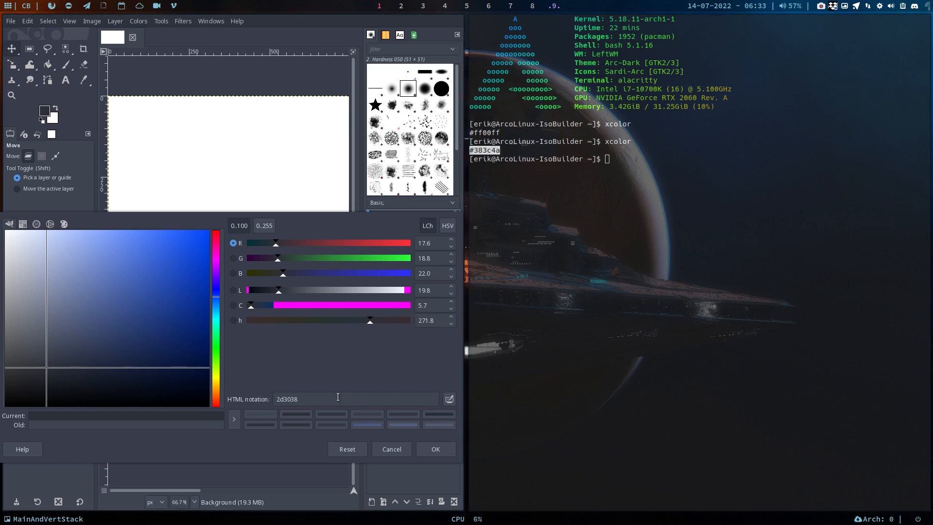
pyautogui.moveTo(308, 398); pyautogui.dragTo(269, 394)
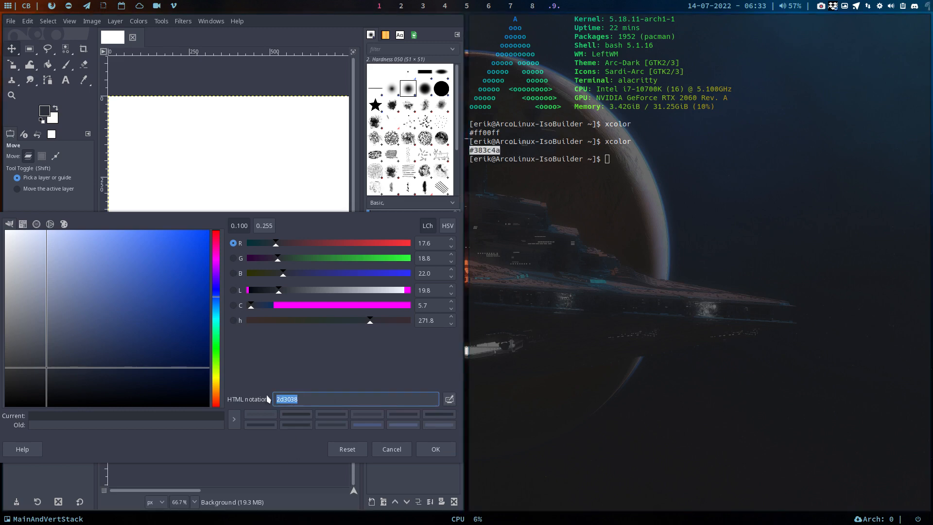
pyautogui.write('383c4a')
pyautogui.press('Return')
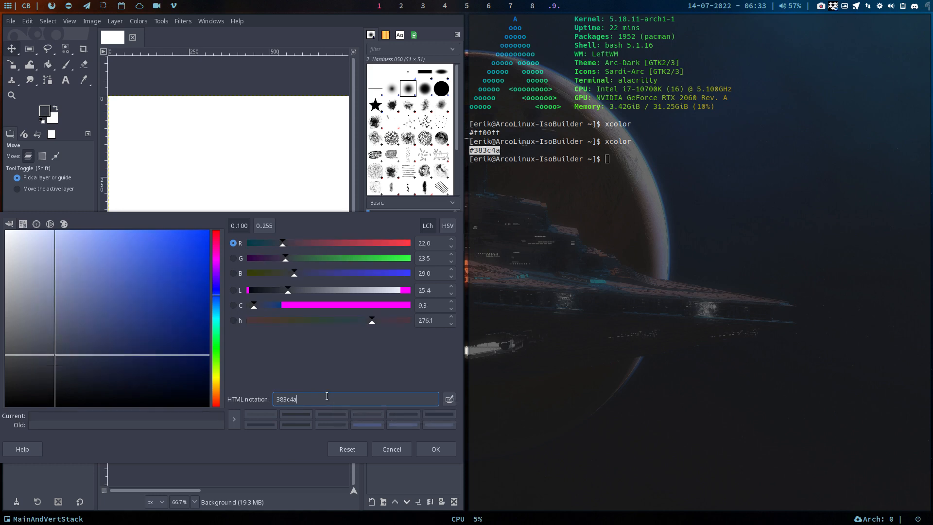
pyautogui.click(433, 447)
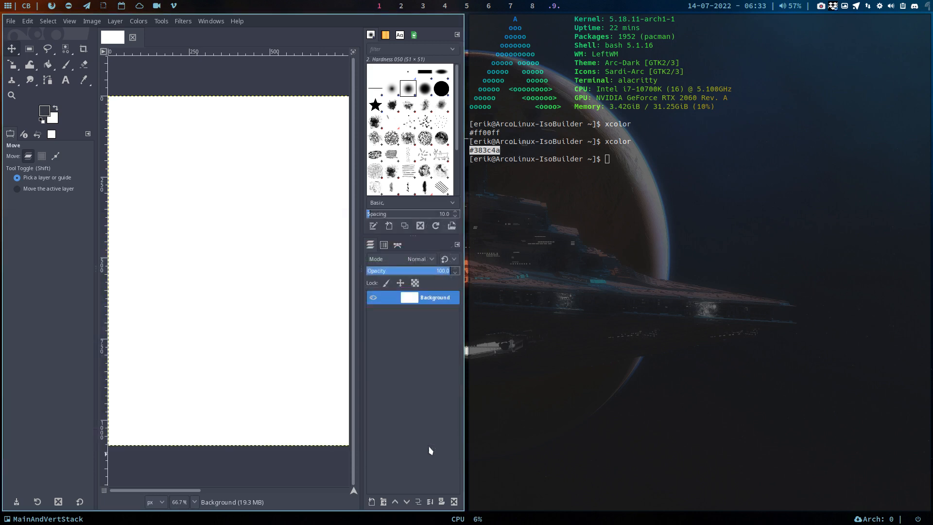
# Fill the whole canvas with the foreground color using Bucket Fill and close the terminal
pyautogui.click(48, 68)
pyautogui.click(173, 146)
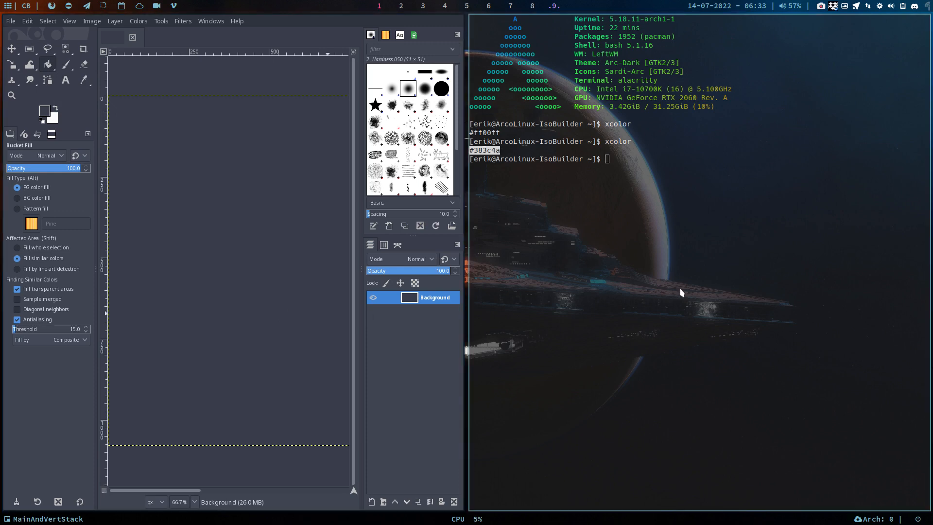
pyautogui.press('super+q')
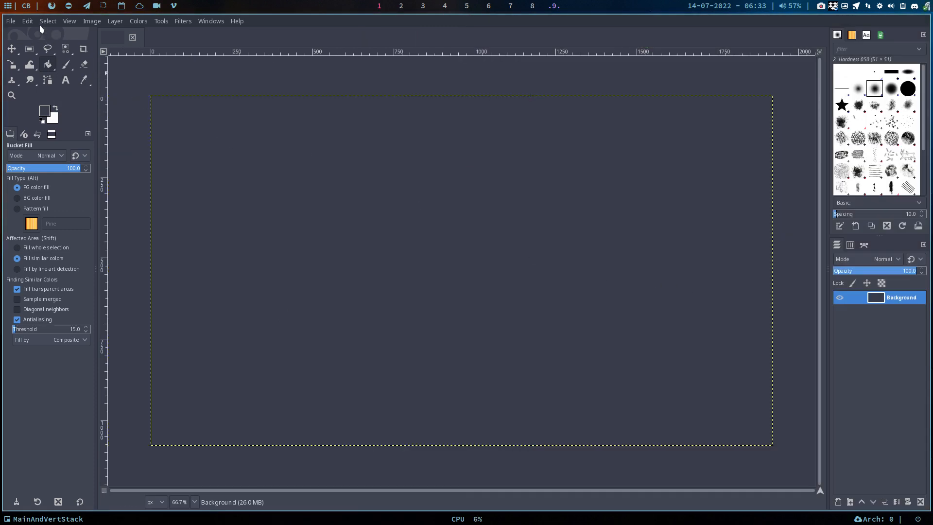
# Open the .config/arcolinux-logo folder in the file manager and show the window full screen
pyautogui.press('super+shift+Return')
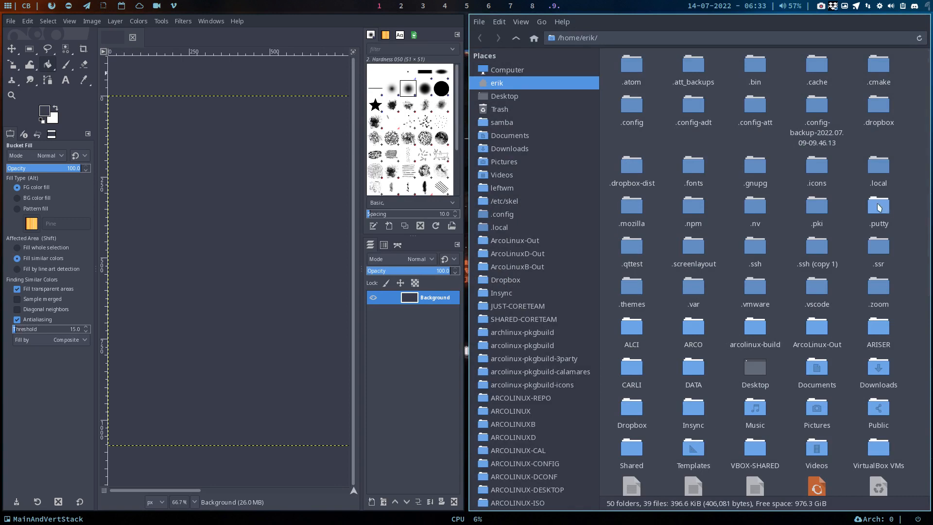
pyautogui.doubleClick(641, 114)
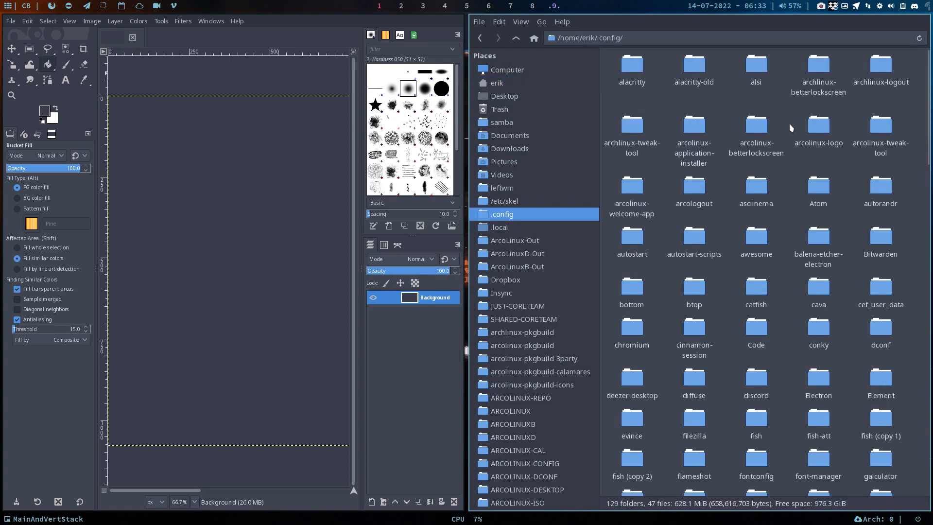
pyautogui.doubleClick(823, 127)
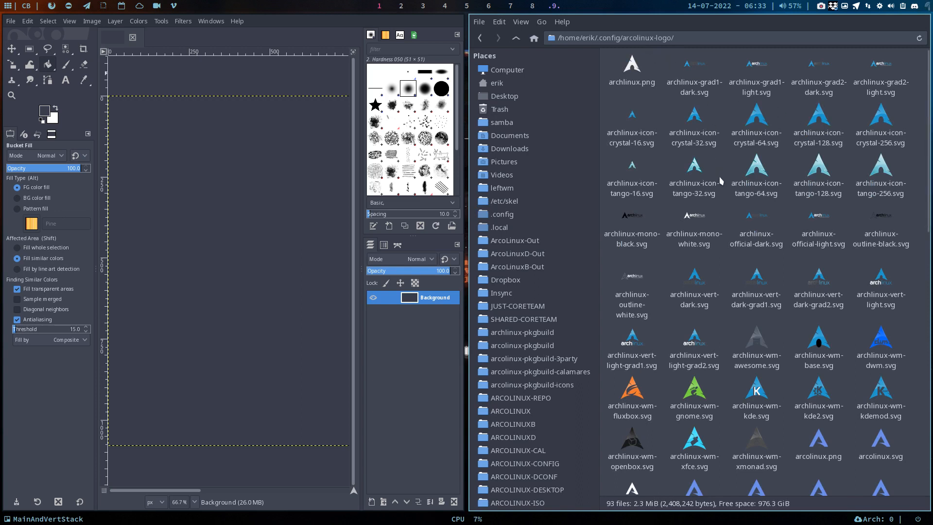
pyautogui.press('super+f')
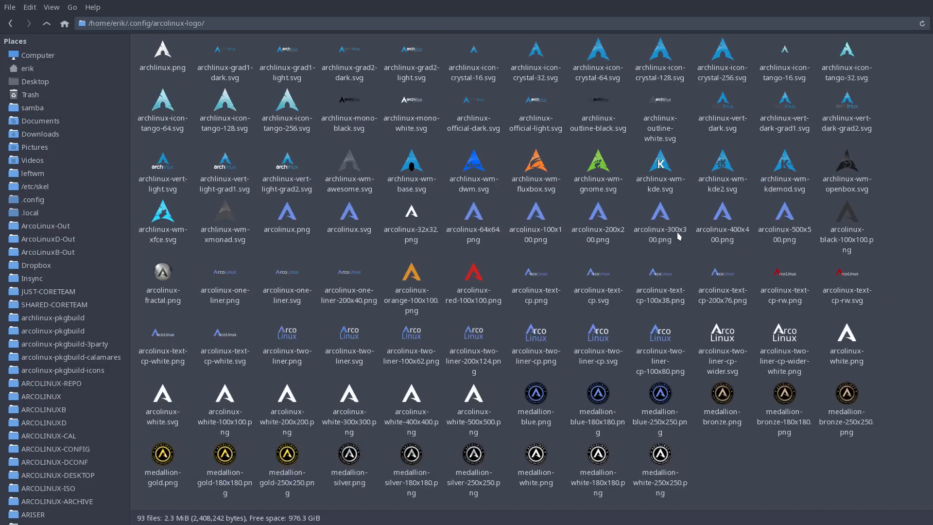
# Enlarge the thumbnails in the arcolinux-logo folder, look through all logo files, and return the file manager to its tiled size
pyautogui.scroll(5, 480, 215)
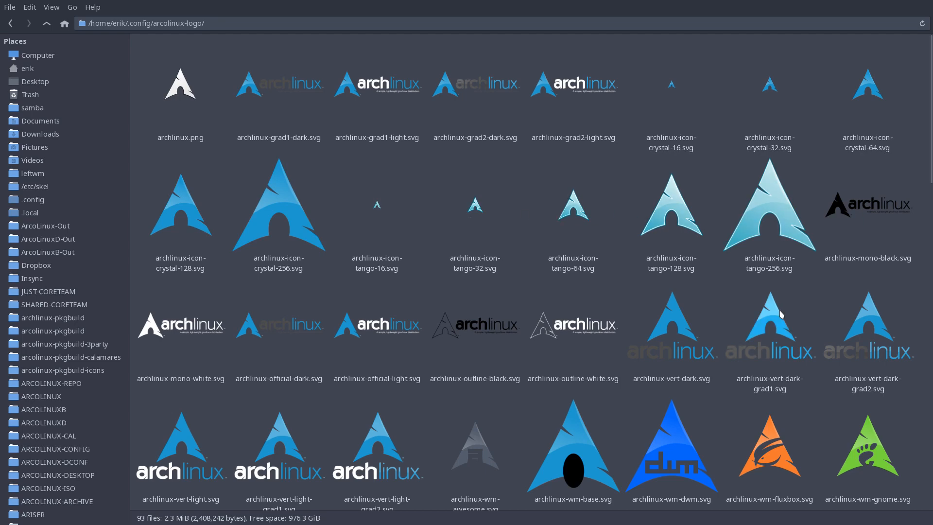
pyautogui.scroll(-3, 534, 311)
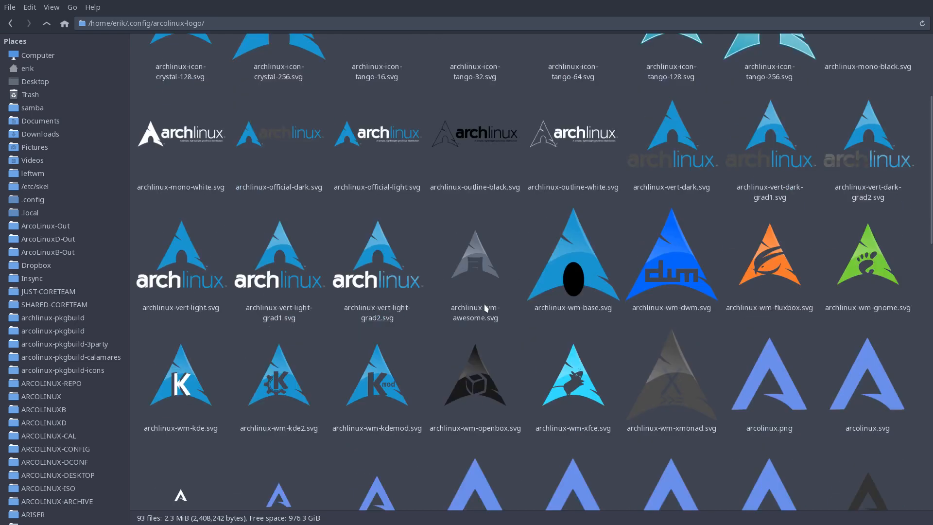
pyautogui.scroll(-3, 486, 307)
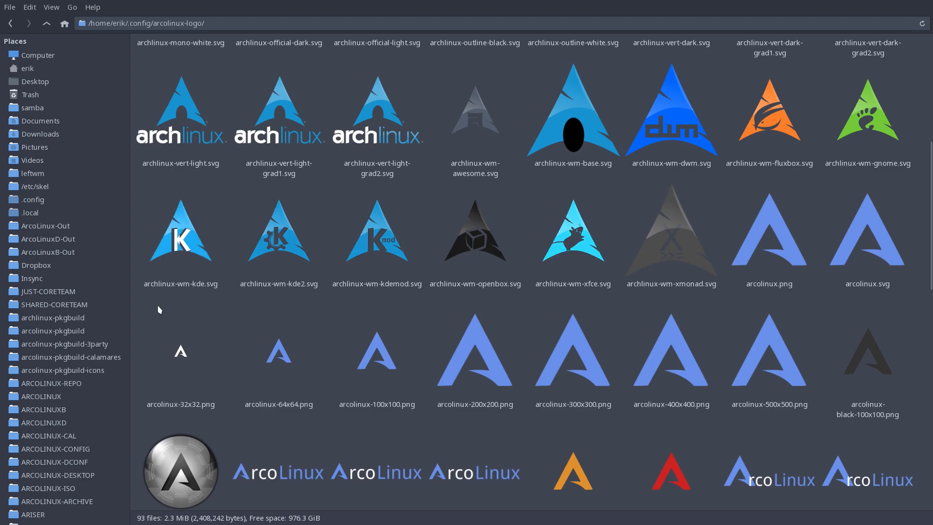
pyautogui.scroll(-3, 336, 377)
pyautogui.scroll(-5, 439, 404)
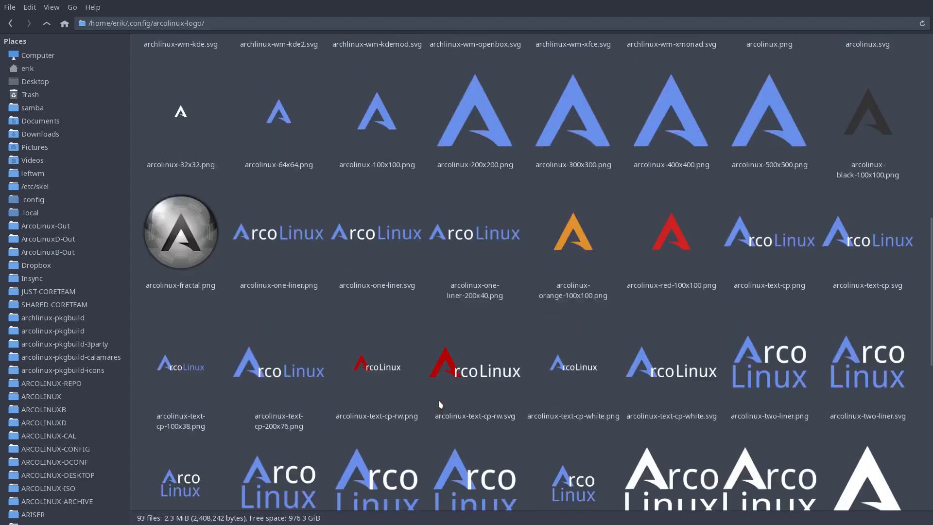
pyautogui.scroll(-4, 439, 405)
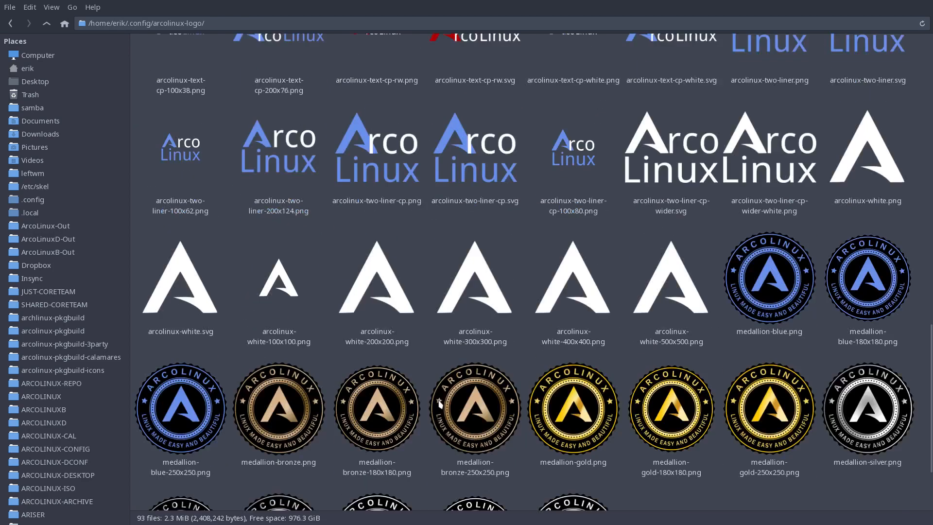
pyautogui.scroll(-1, 440, 404)
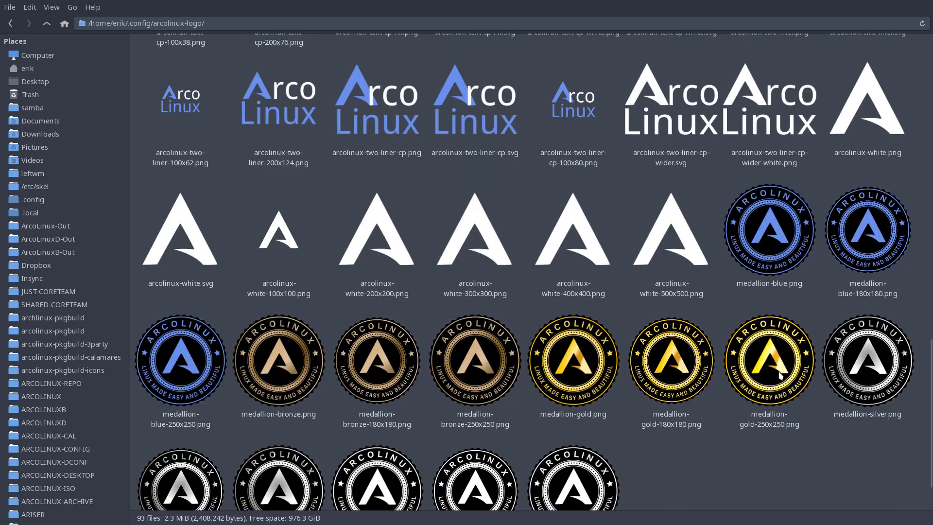
pyautogui.scroll(-2, 776, 383)
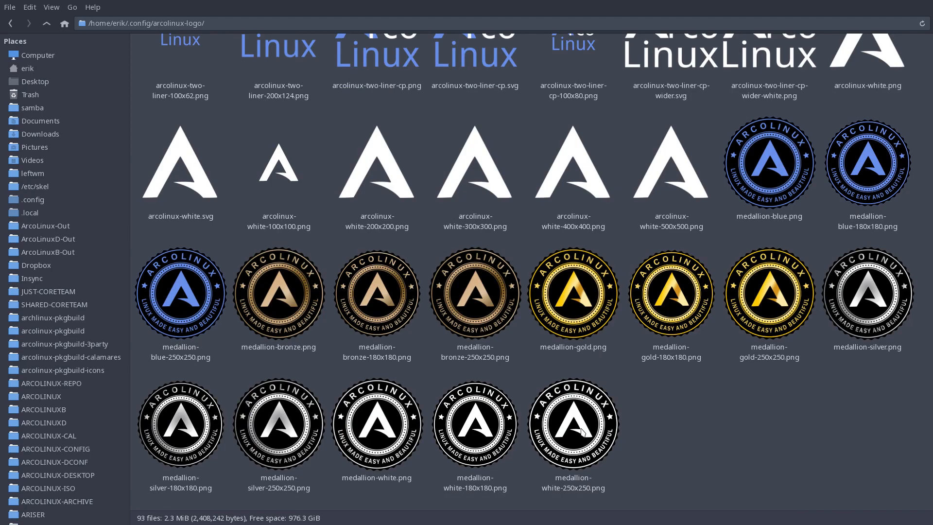
pyautogui.scroll(15, 583, 431)
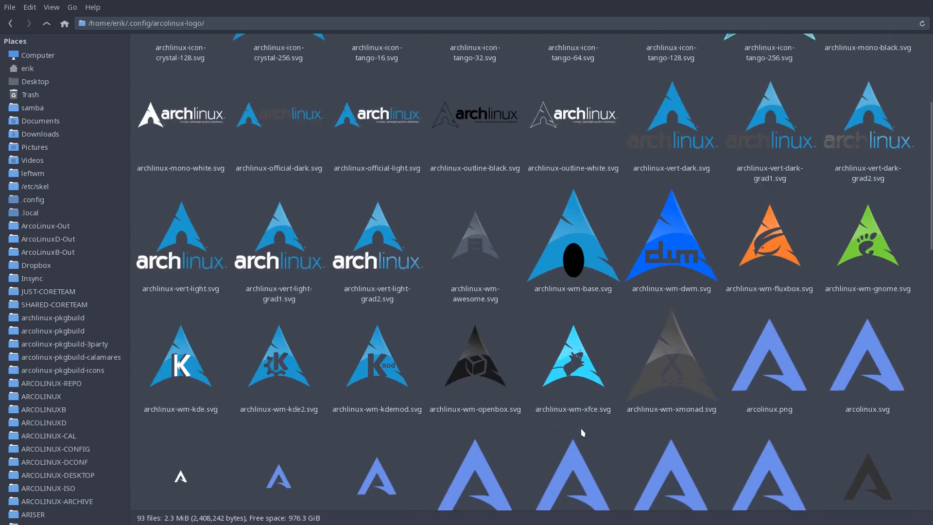
pyautogui.scroll(5, 583, 432)
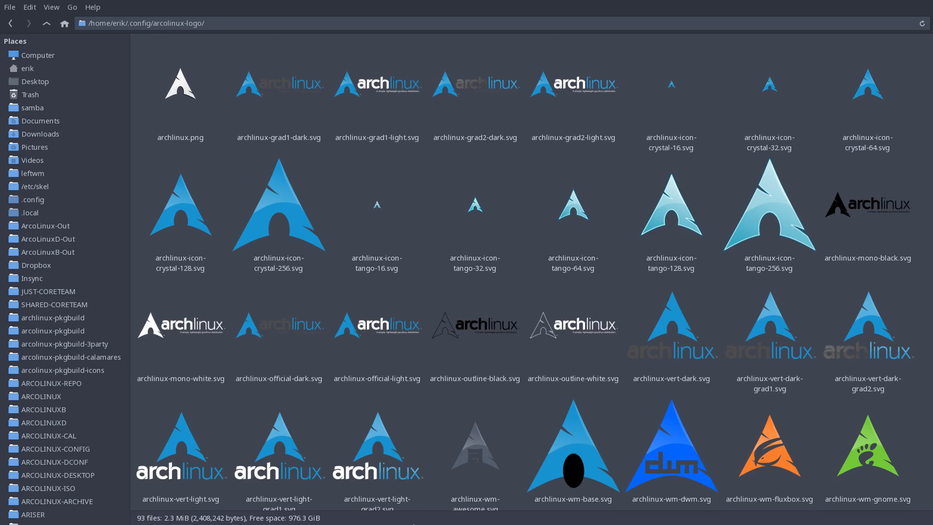
pyautogui.press('super+f')
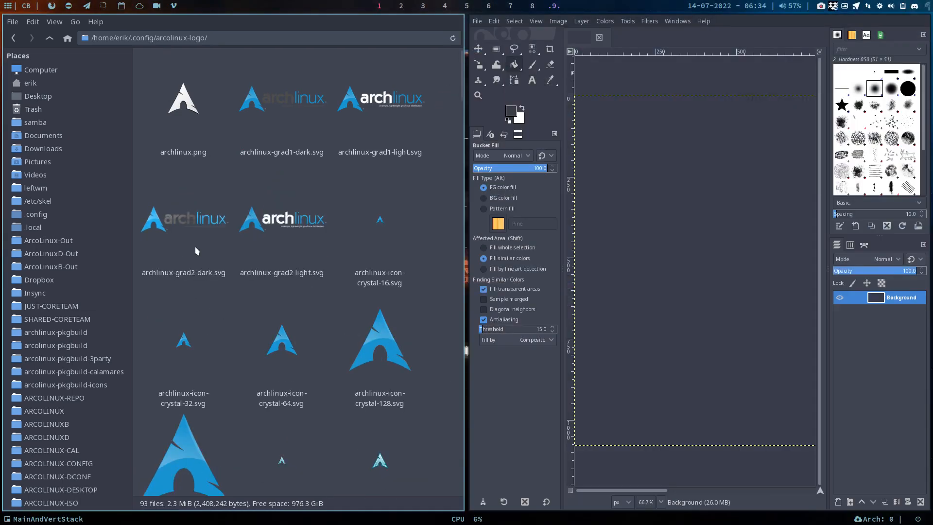
# Try archlinux.png from the file manager as a new layer on the GIMP canvas and undo the insertion
pyautogui.moveTo(187, 104); pyautogui.dragTo(630, 152)
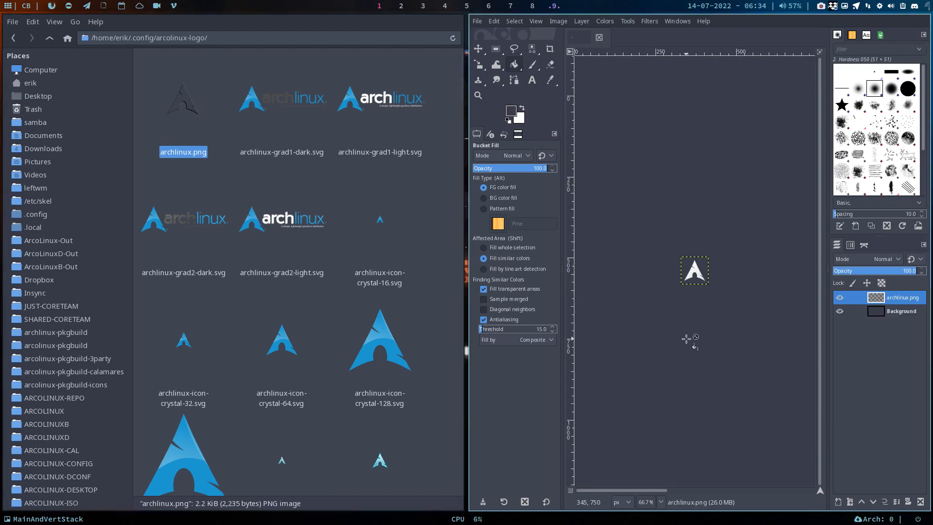
pyautogui.hotkey('ctrl', 'z')
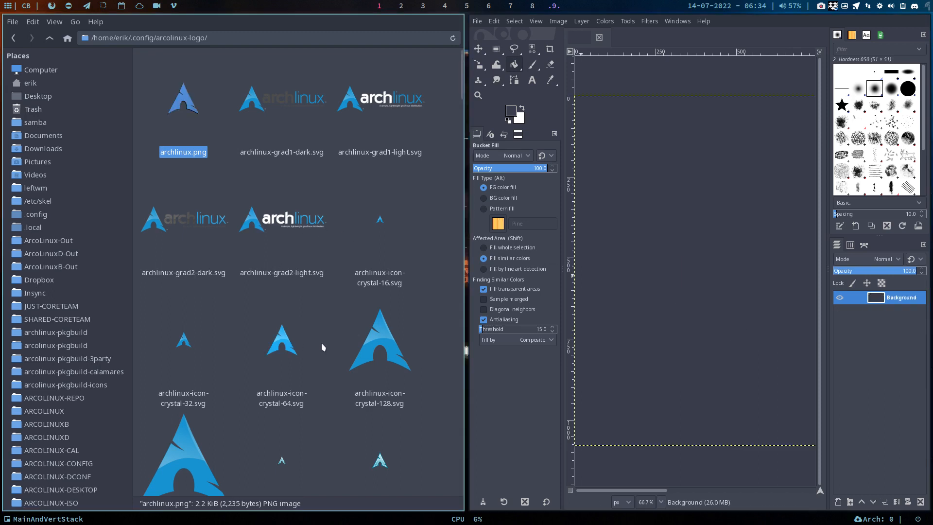
# Add archlinux-icon-crystal-256.svg to the GIMP image as a 256 × 256 px layer and show GIMP full screen
pyautogui.scroll(-3, 350, 428)
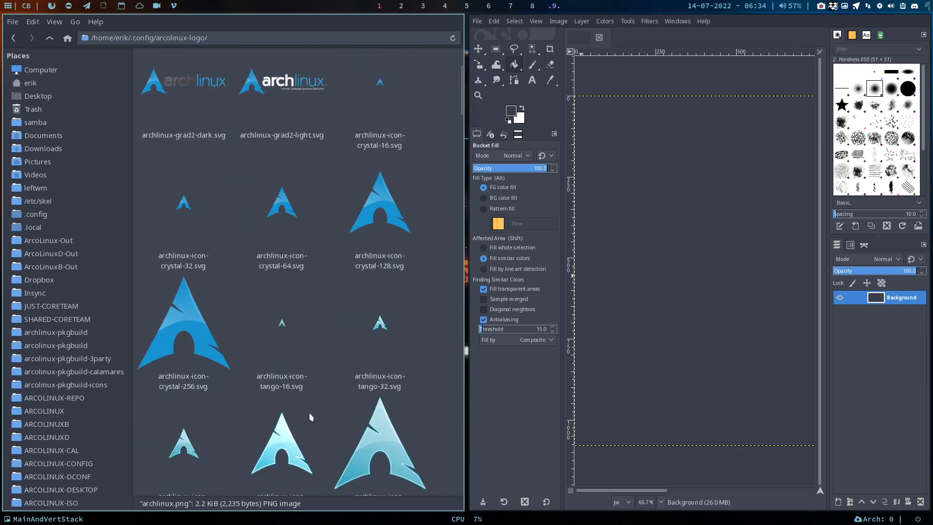
pyautogui.moveTo(197, 340); pyautogui.dragTo(731, 380)
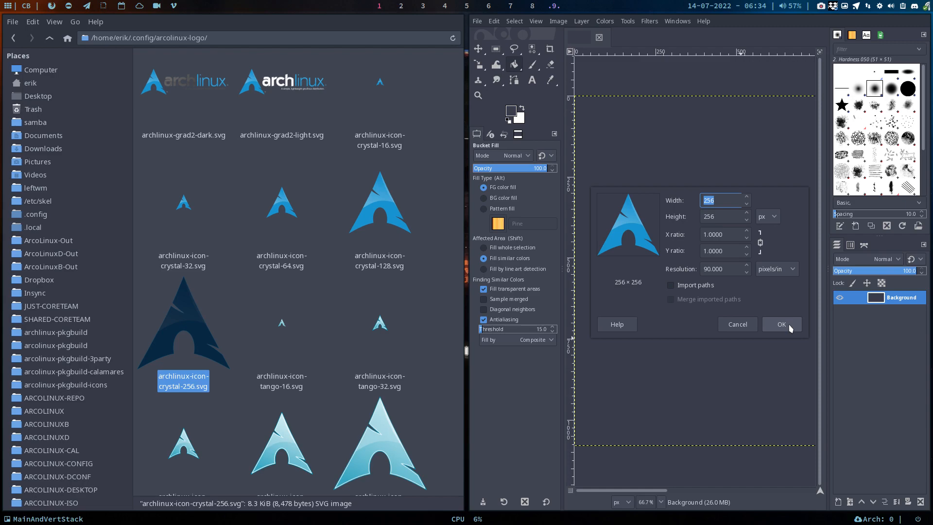
pyautogui.click(791, 328)
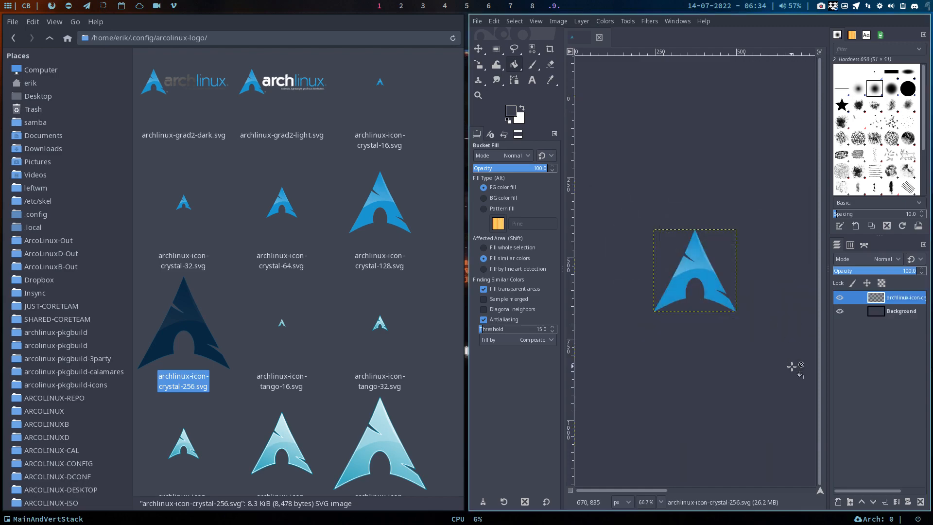
pyautogui.press('super+f')
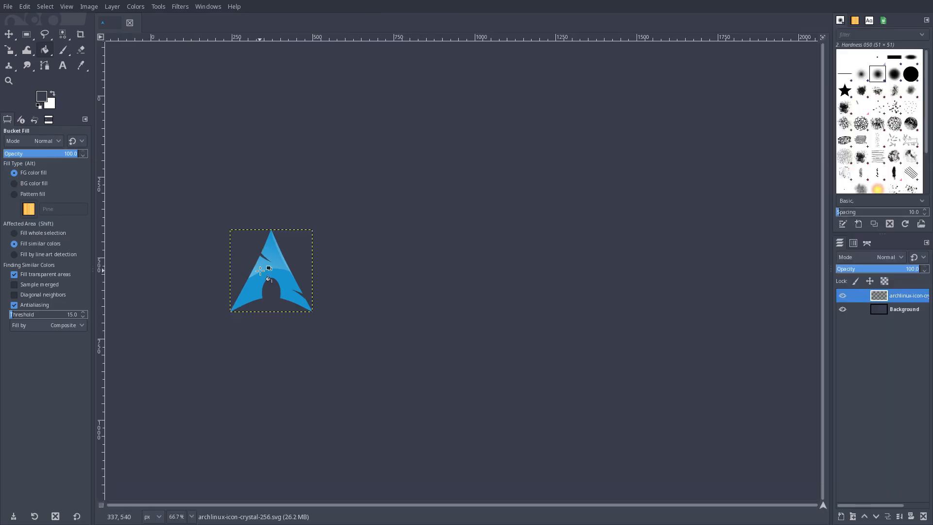
pyautogui.keyDown('ctrl'); pyautogui.scroll(-3, 411, 294); pyautogui.keyUp('ctrl')
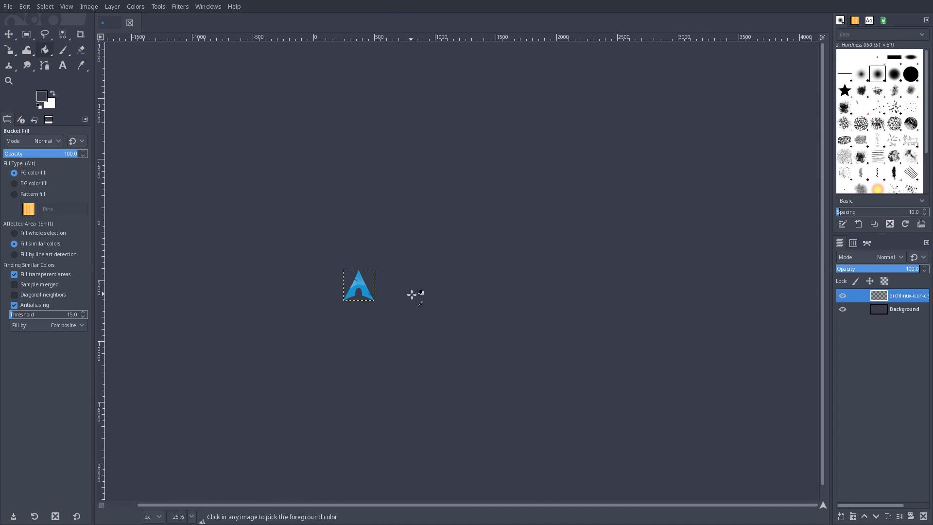
pyautogui.keyDown('ctrl'); pyautogui.scroll(-6, 411, 294); pyautogui.keyUp('ctrl')
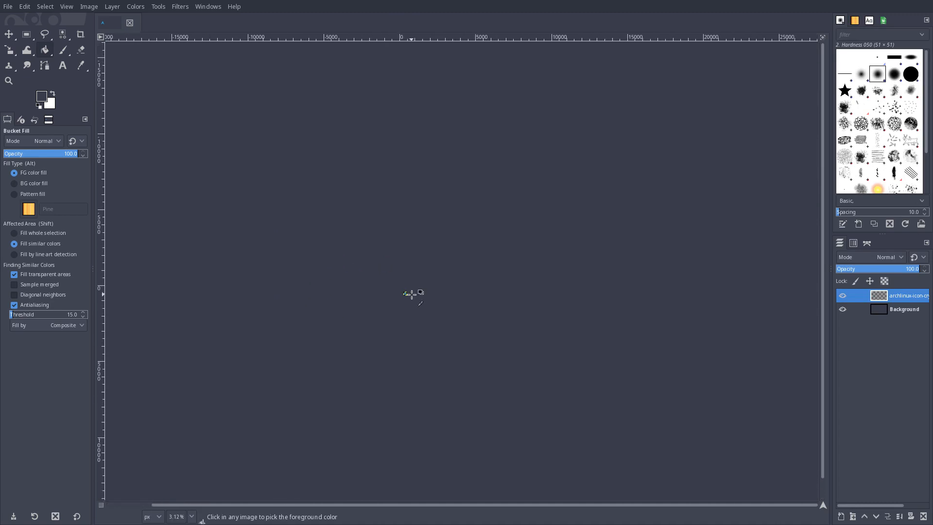
pyautogui.keyDown('ctrl'); pyautogui.scroll(2, 412, 295); pyautogui.keyUp('ctrl')
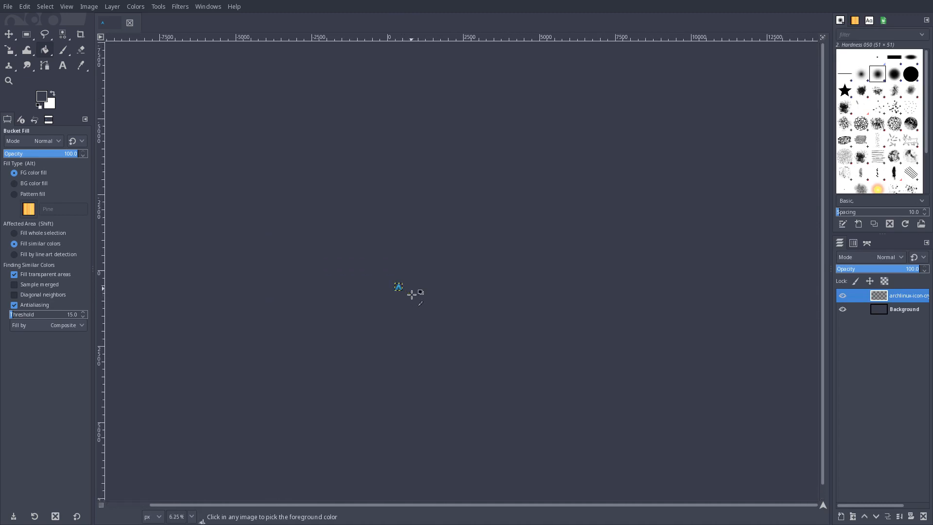
pyautogui.keyDown('ctrl'); pyautogui.scroll(6, 412, 294); pyautogui.keyUp('ctrl')
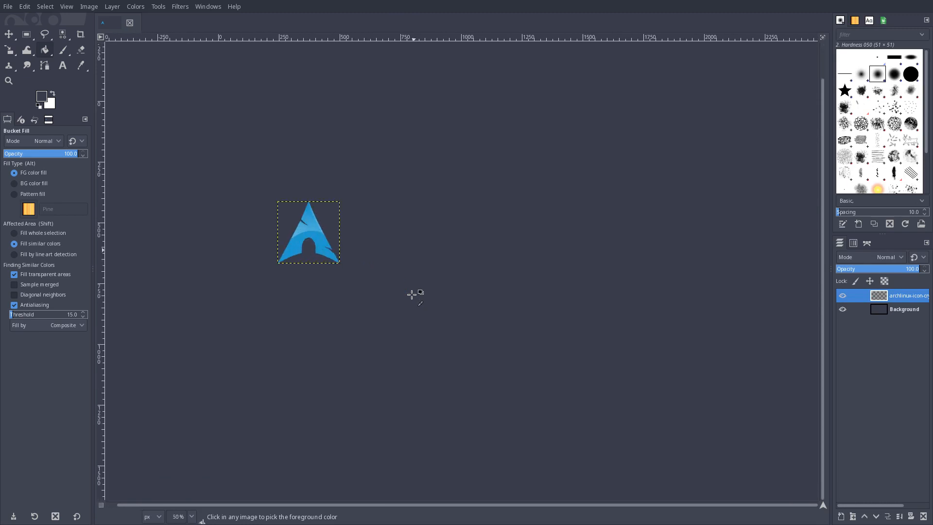
pyautogui.keyDown('ctrl'); pyautogui.scroll(-1, 411, 294); pyautogui.keyUp('ctrl')
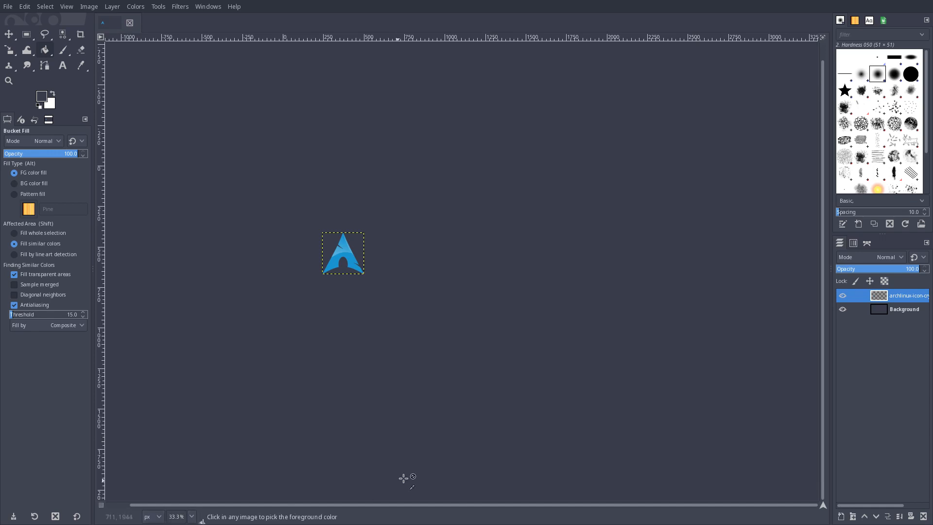
pyautogui.keyDown('ctrl'); pyautogui.scroll(-8, 426, 451); pyautogui.keyUp('ctrl')
pyautogui.keyDown('ctrl'); pyautogui.scroll(-1, 425, 453); pyautogui.keyUp('ctrl')
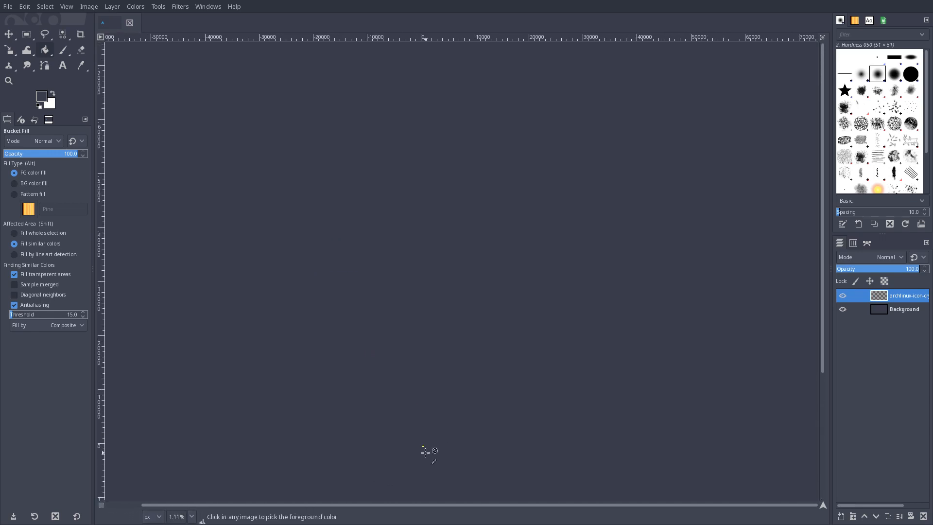
pyautogui.scroll(-2, 426, 453)
pyautogui.keyDown('ctrl'); pyautogui.scroll(10, 426, 452); pyautogui.keyUp('ctrl')
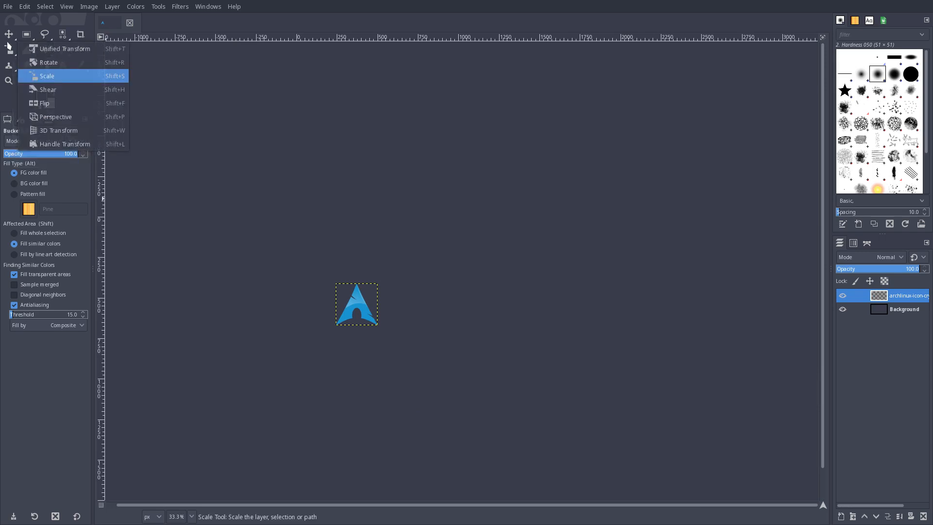
# Center the Arch logo layer horizontally on the canvas with the Alignment tool, relative to First item
pyautogui.moveTo(9, 38)
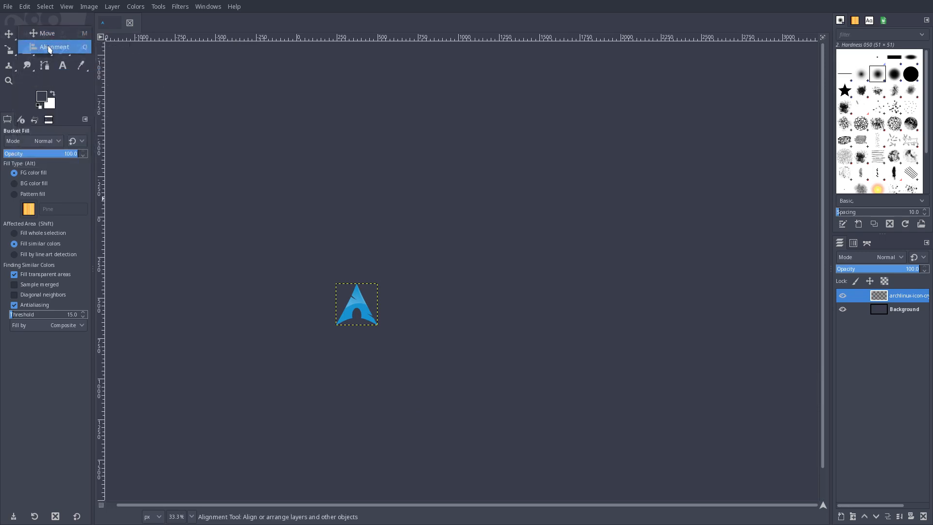
pyautogui.click(49, 47)
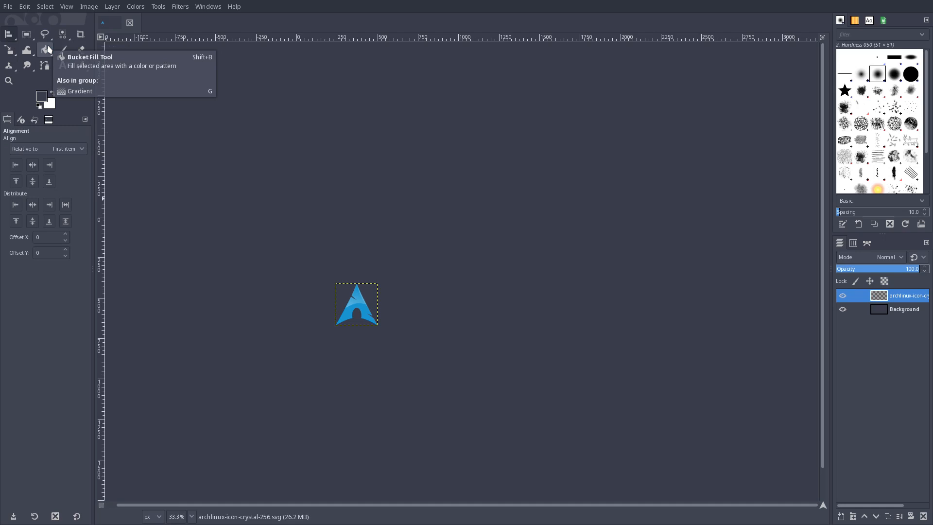
pyautogui.click(361, 297)
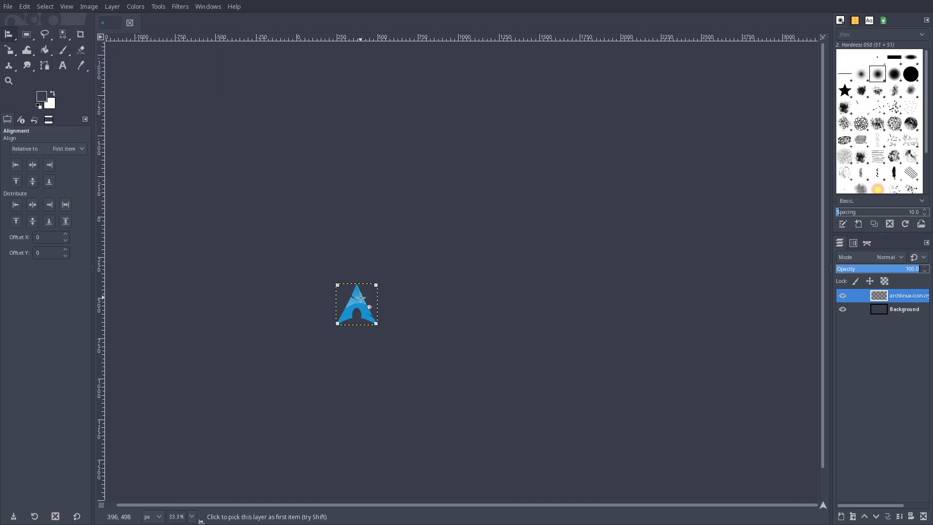
pyautogui.click(71, 150)
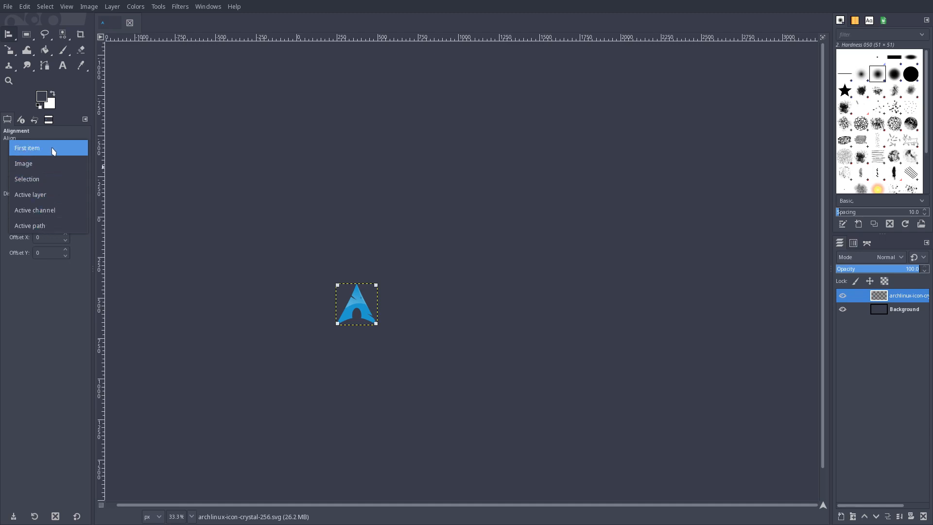
pyautogui.click(54, 152)
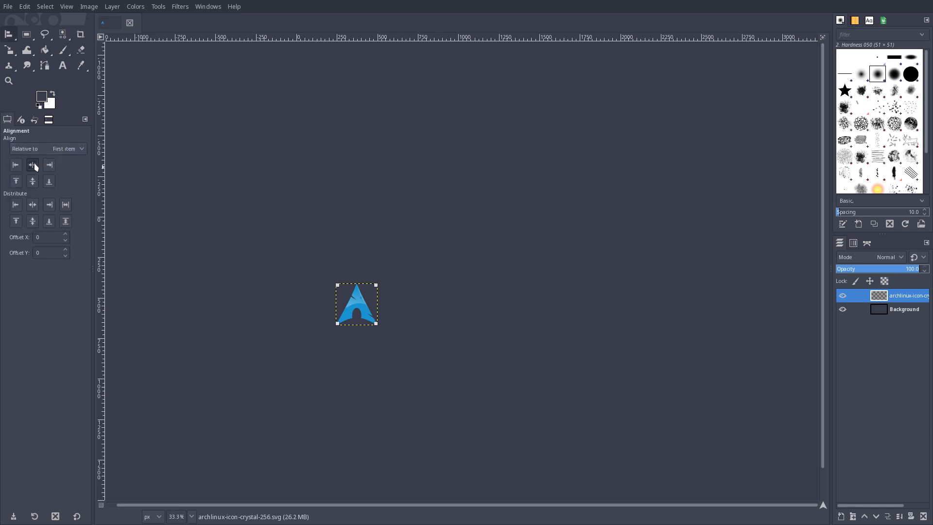
pyautogui.click(35, 167)
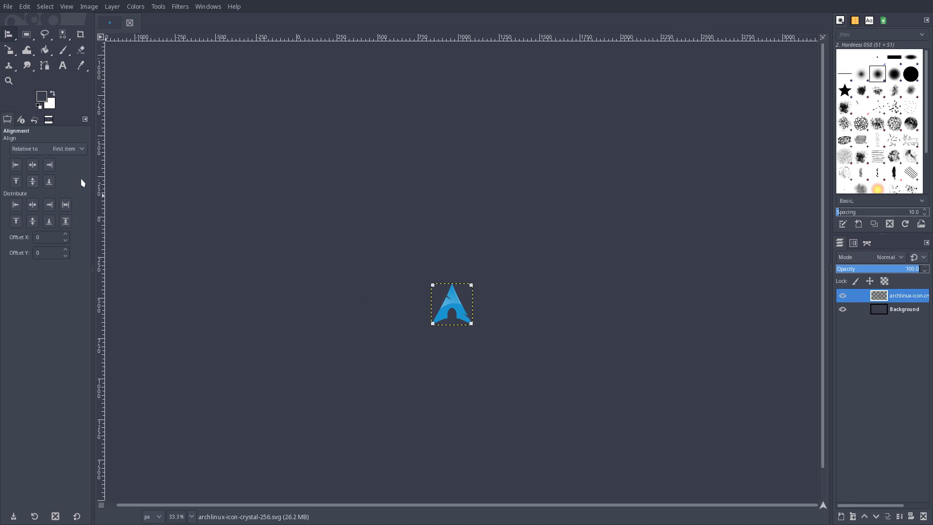
# Nudge the logo layer up and down with the Move tool, leaving it slightly above the canvas's vertical center
pyautogui.click(13, 38)
pyautogui.click(46, 33)
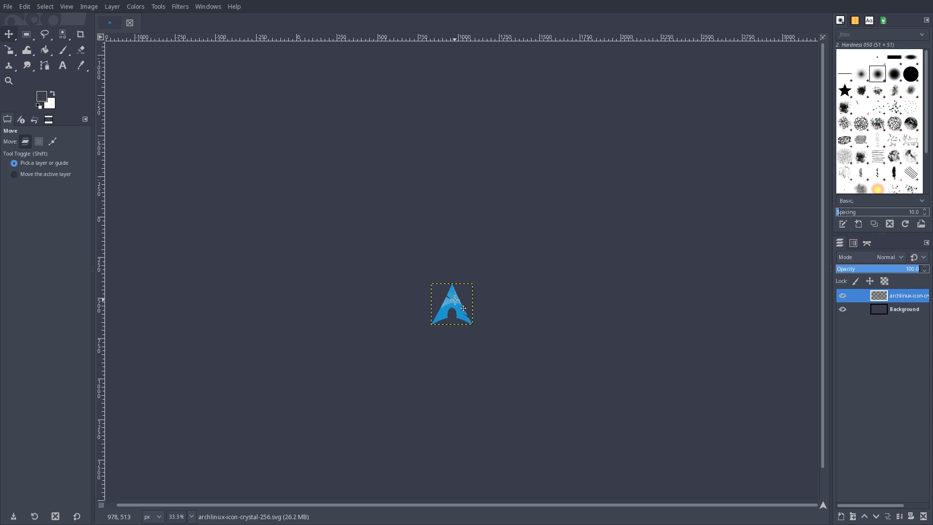
pyautogui.press('Up')
pyautogui.press('Up')
pyautogui.press('Up')
pyautogui.press('Up')
pyautogui.press('Up')
pyautogui.press('Up')
pyautogui.press('Up')
pyautogui.press('Up')
pyautogui.press('Up')
pyautogui.press('Up')
pyautogui.press('Up')
pyautogui.press('Up')
pyautogui.press('Up')
pyautogui.press('Up')
pyautogui.hotkey('shift', 'Up')
pyautogui.hotkey('shift', 'Up')
pyautogui.hotkey('shift', 'Up')
pyautogui.hotkey('shift', 'Up')
pyautogui.hotkey('shift', 'Up')
pyautogui.hotkey('shift', 'Up')
pyautogui.hotkey('shift', 'Up')
pyautogui.hotkey('shift', 'Up')
pyautogui.hotkey('shift', 'Down')
pyautogui.hotkey('shift', 'Down')
pyautogui.hotkey('shift', 'Down')
pyautogui.hotkey('shift', 'Down')
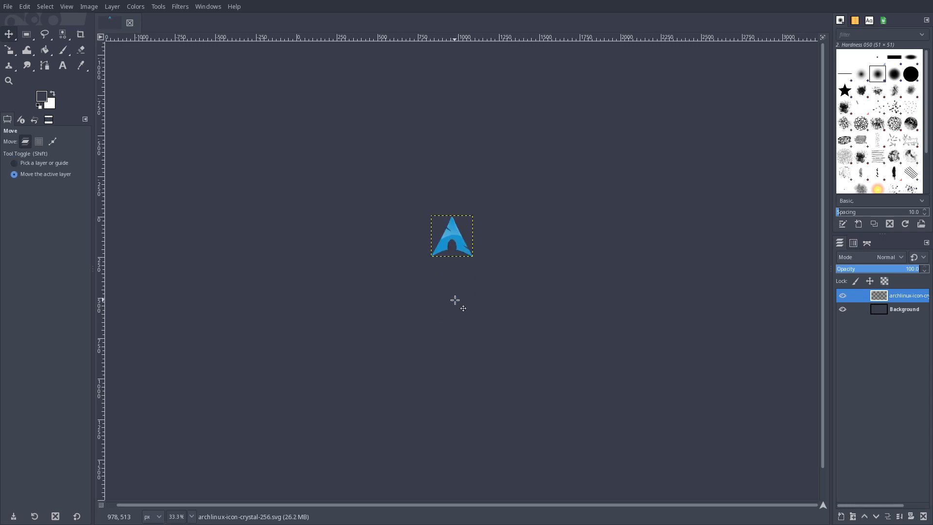
pyautogui.hotkey('shift', 'Up')
pyautogui.hotkey('shift', 'Up')
pyautogui.hotkey('shift', 'Up')
pyautogui.hotkey('shift', 'Down')
pyautogui.hotkey('shift', 'Down')
pyautogui.hotkey('shift', 'Down')
pyautogui.hotkey('shift', 'Down')
pyautogui.hotkey('shift', 'Up')
pyautogui.hotkey('shift', 'Up')
pyautogui.hotkey('shift', 'Up')
pyautogui.hotkey('shift', 'Up')
pyautogui.hotkey('shift', 'Up')
pyautogui.hotkey('shift', 'Down')
pyautogui.hotkey('shift', 'Down')
pyautogui.hotkey('shift', 'Down')
pyautogui.hotkey('shift', 'Down')
pyautogui.hotkey('shift', 'Down')
pyautogui.hotkey('shift', 'Down')
pyautogui.hotkey('shift', 'Down')
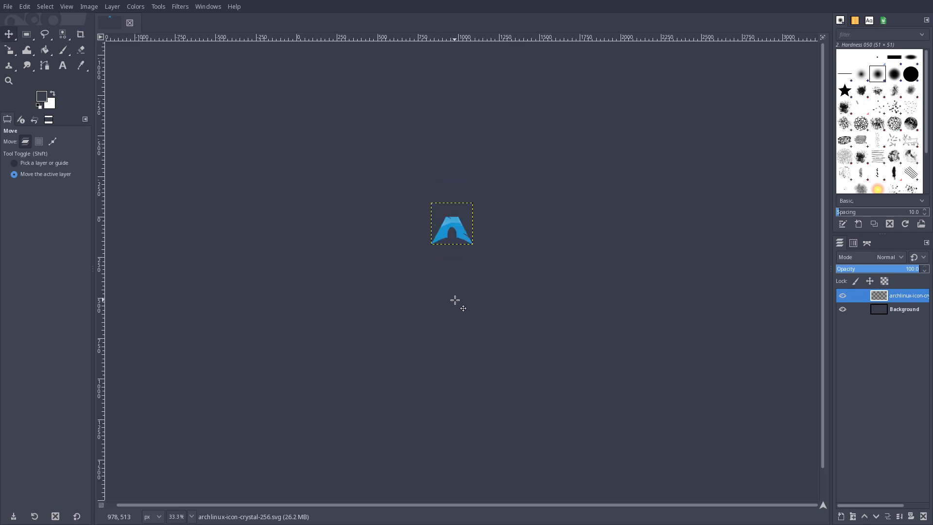
pyautogui.hotkey('shift', 'Up')
pyautogui.hotkey('shift', 'Up')
pyautogui.hotkey('shift', 'Up')
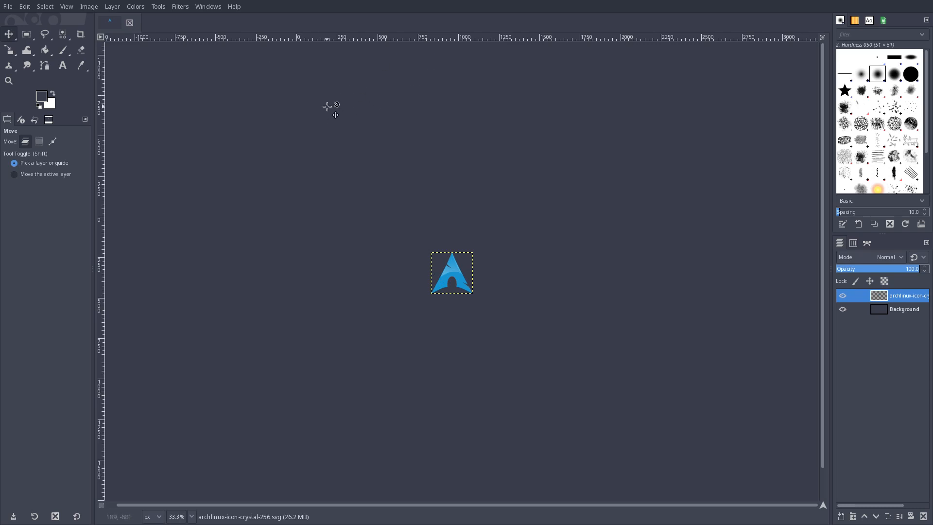
pyautogui.hotkey('shift', 'Up')
pyautogui.hotkey('shift', 'Up')
pyautogui.hotkey('shift', 'Up')
pyautogui.hotkey('shift', 'Up')
pyautogui.hotkey('shift', 'Up')
pyautogui.hotkey('shift', 'Up')
pyautogui.hotkey('shift', 'Up')
pyautogui.hotkey('shift', 'Up')
pyautogui.hotkey('shift', 'Up')
pyautogui.hotkey('shift', 'Up')
pyautogui.hotkey('shift', 'Up')
pyautogui.hotkey('shift', 'Up')
pyautogui.hotkey('shift', 'Up')
pyautogui.hotkey('shift', 'Up')
pyautogui.hotkey('shift', 'Up')
pyautogui.hotkey('shift', 'Down')
pyautogui.hotkey('shift', 'Down')
pyautogui.hotkey('shift', 'Down')
pyautogui.hotkey('shift', 'Down')
pyautogui.hotkey('shift', 'Down')
pyautogui.hotkey('shift', 'Down')
pyautogui.hotkey('shift', 'Down')
pyautogui.hotkey('shift', 'Down')
pyautogui.hotkey('shift', 'Down')
pyautogui.hotkey('shift', 'Down')
pyautogui.hotkey('shift', 'Down')
pyautogui.hotkey('shift', 'Down')
pyautogui.hotkey('shift', 'Down')
pyautogui.hotkey('shift', 'Down')
pyautogui.hotkey('shift', 'Down')
pyautogui.hotkey('shift', 'Down')
pyautogui.hotkey('shift', 'Down')
pyautogui.hotkey('shift', 'Down')
pyautogui.hotkey('shift', 'Down')
pyautogui.hotkey('shift', 'Down')
pyautogui.hotkey('shift', 'Down')
pyautogui.click(8, 9)
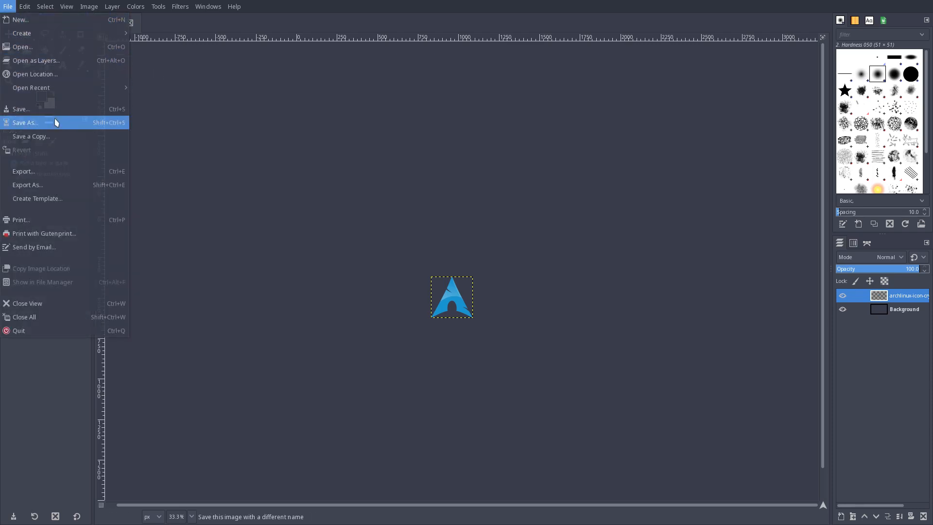
pyautogui.click(466, 262)
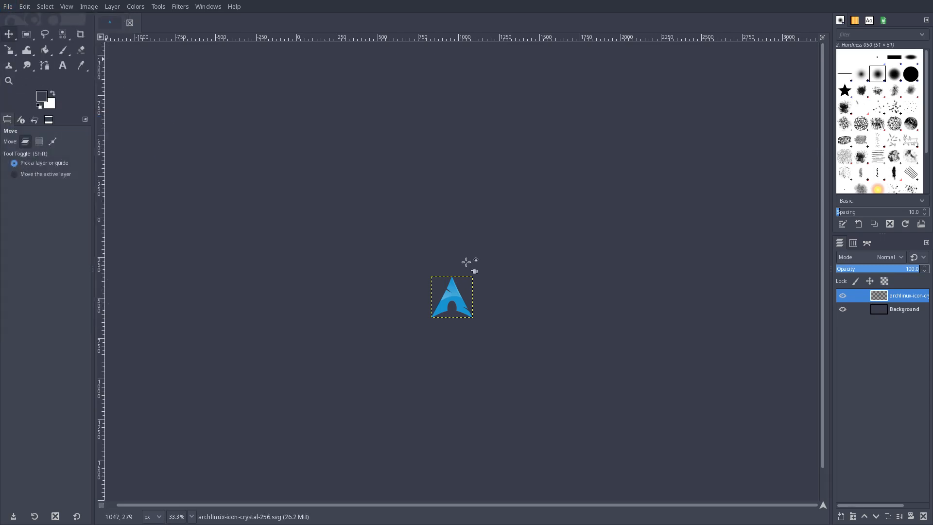
# Save the GIMP image as archlinux-blue.xcf in the Desktop folder
pyautogui.hotkey('ctrl', 's')
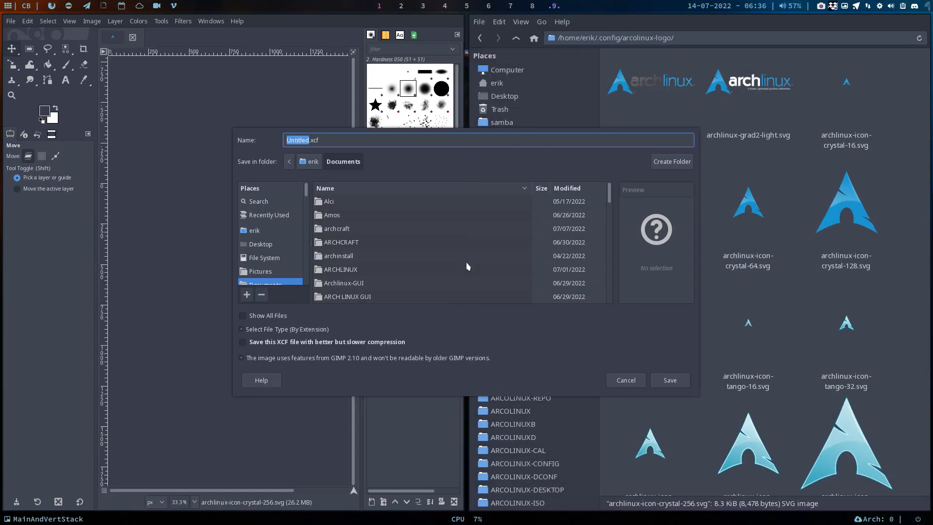
pyautogui.click(266, 247)
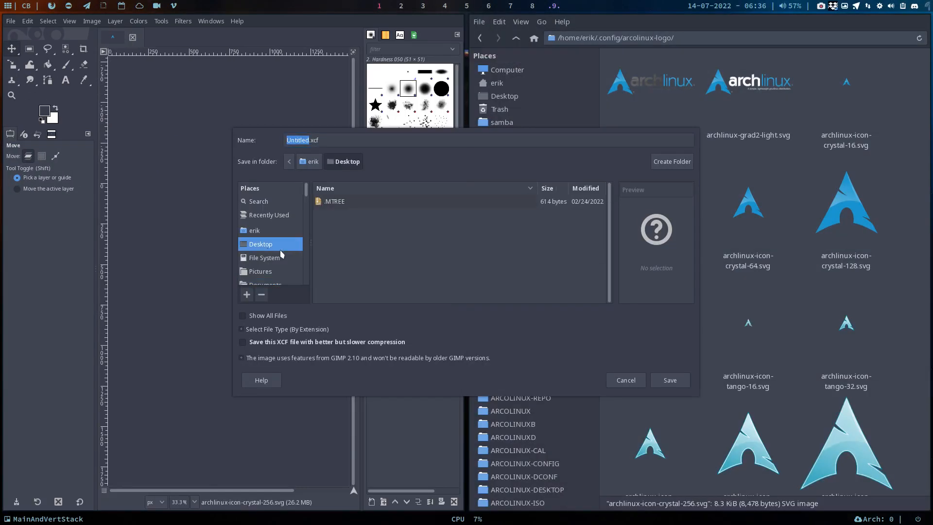
pyautogui.click(309, 140)
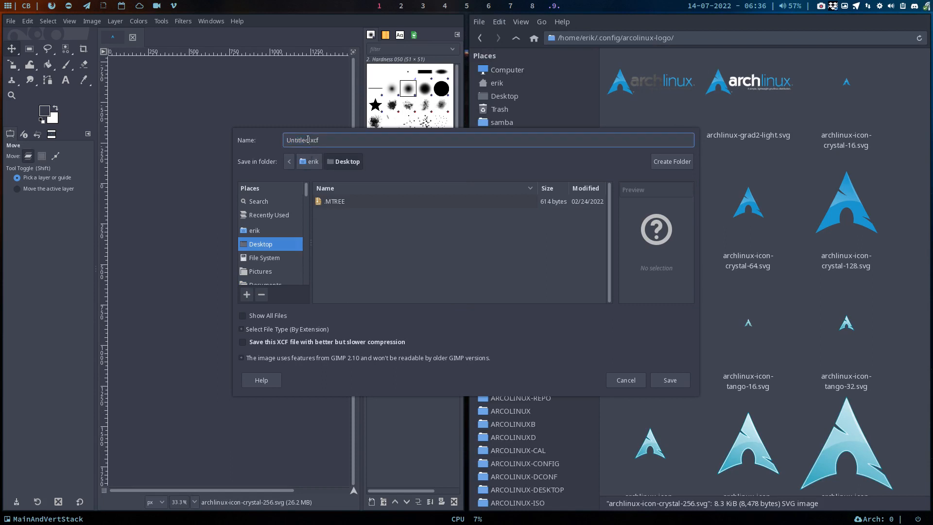
pyautogui.write('archlinux-blue')
pyautogui.click(678, 381)
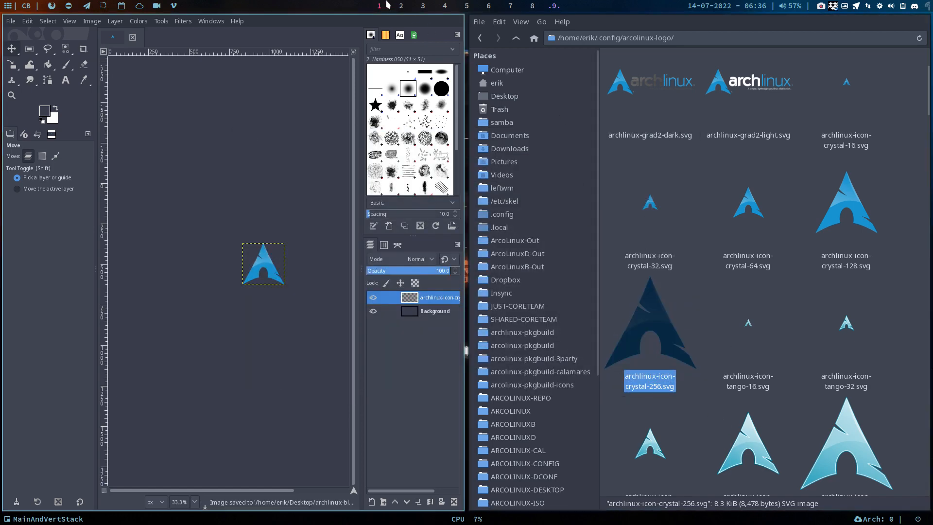
# Open the Desktop folder in a file manager on workspace 2 and delete .BUILDINFO, .INSTALL, .MTREE and .PKGINFO
pyautogui.click(398, 6)
pyautogui.press('super+shift+Return')
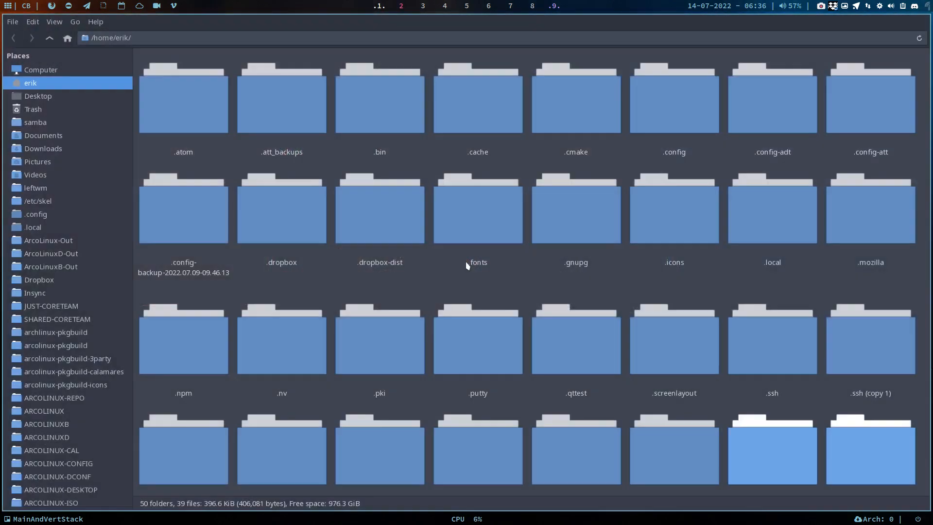
pyautogui.scroll(-4, 466, 262)
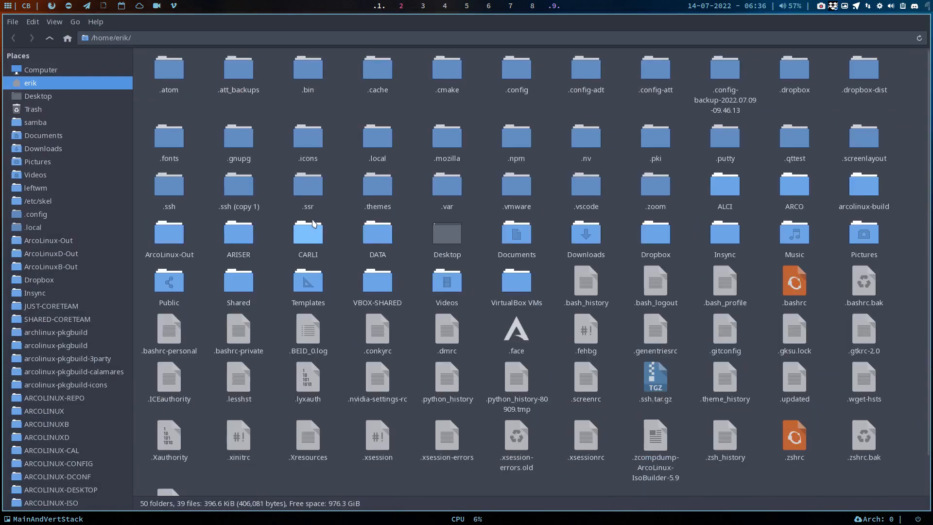
pyautogui.click(62, 96)
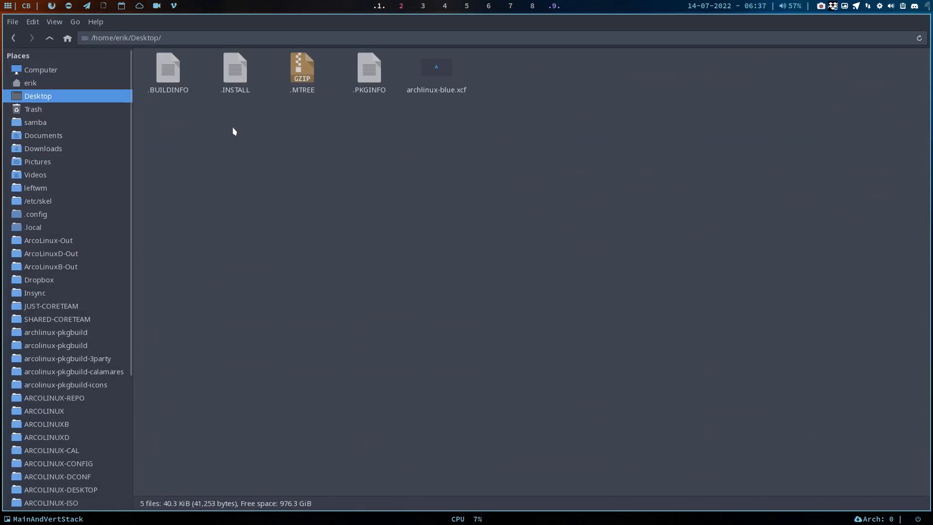
pyautogui.moveTo(171, 119); pyautogui.dragTo(355, 73)
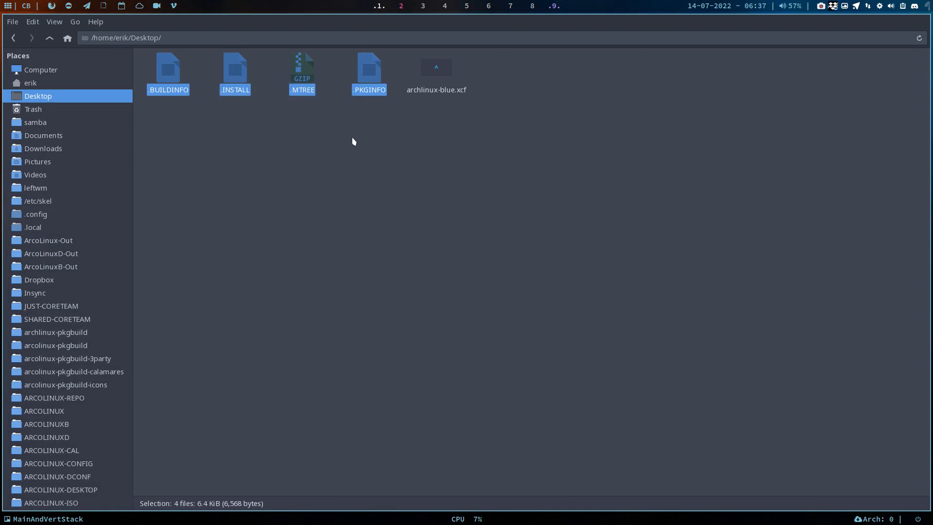
pyautogui.press('Delete')
pyautogui.scroll(3, 190, 88)
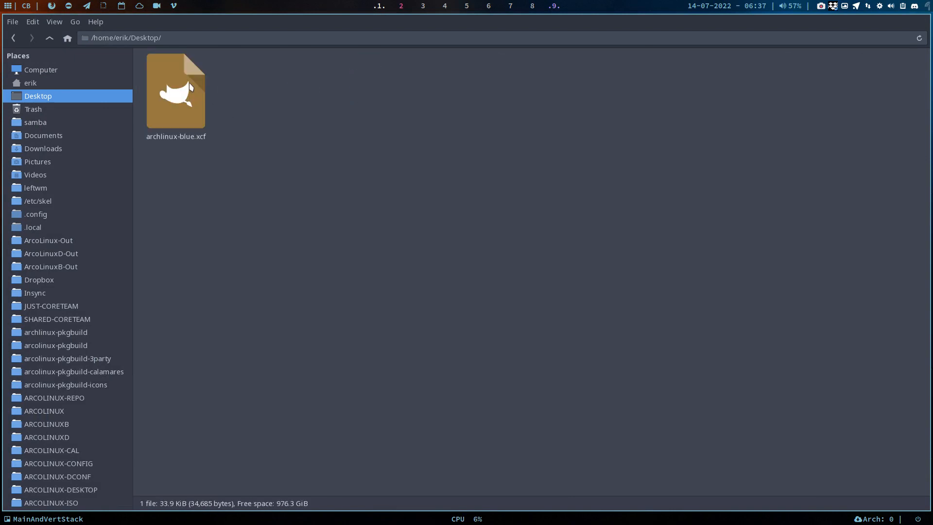
pyautogui.scroll(-2, 190, 87)
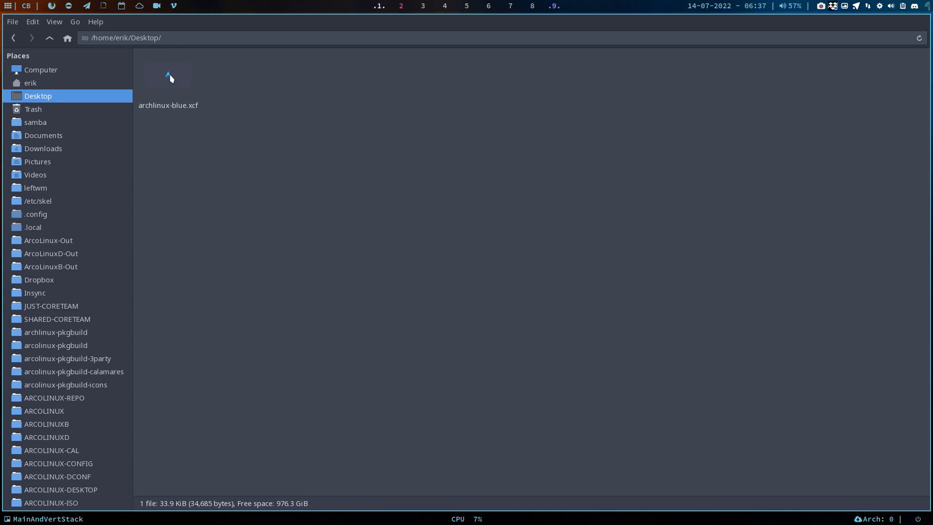
# Switch back to GIMP and export the wallpaper to the Desktop folder as archlinux-blue.png, keeping compression level 9
pyautogui.click(380, 7)
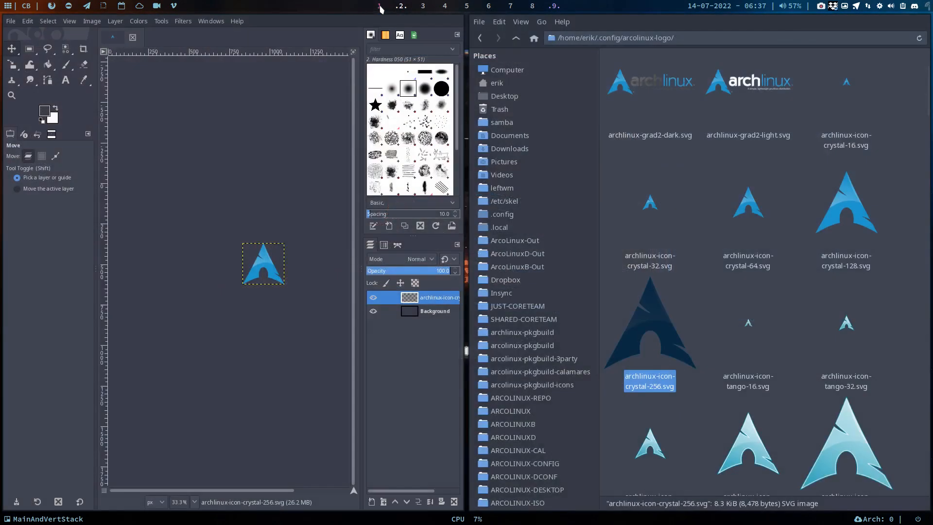
pyautogui.click(10, 21)
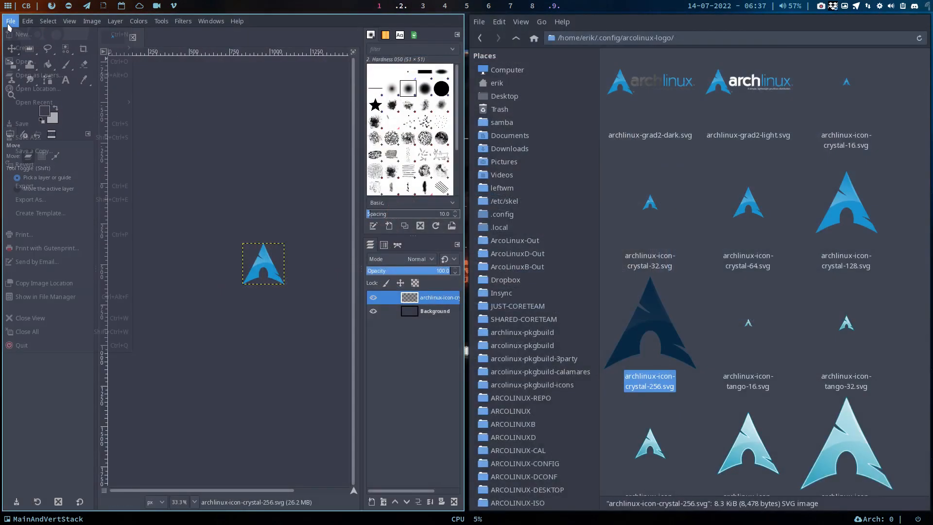
pyautogui.click(37, 200)
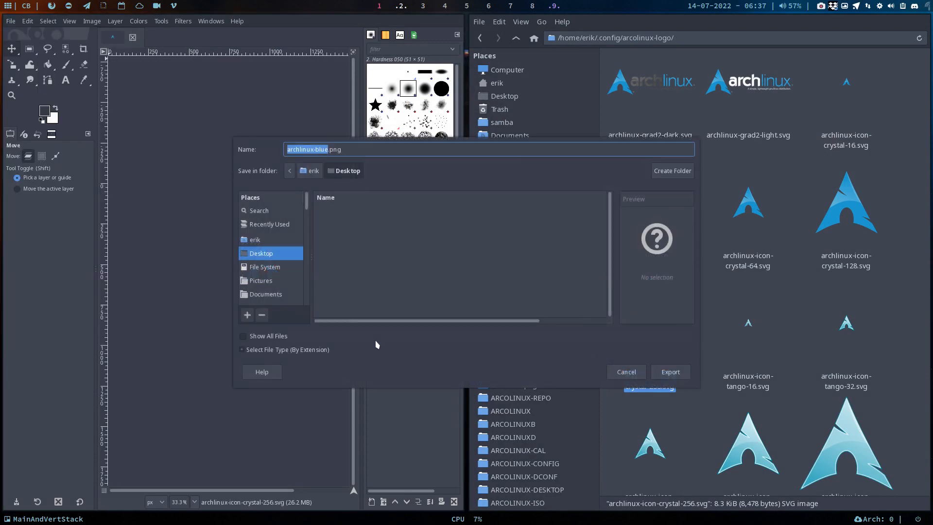
pyautogui.click(678, 373)
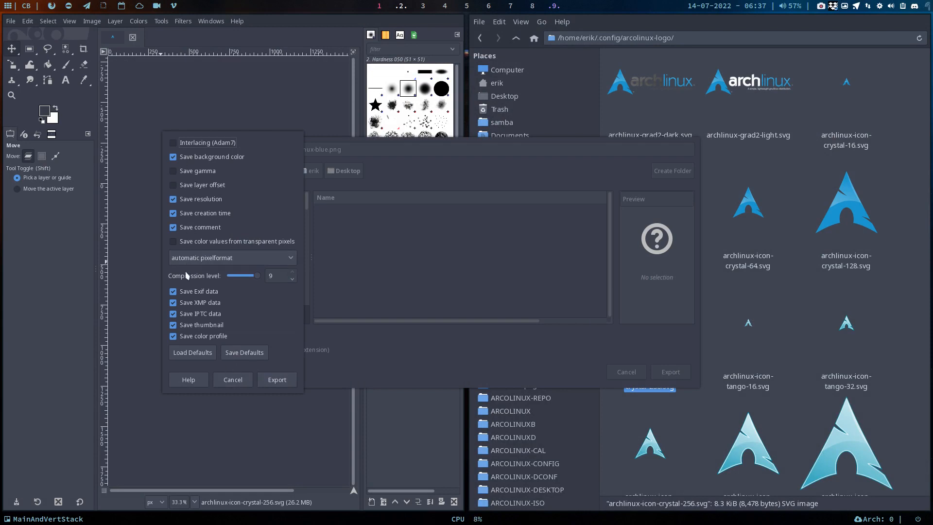
pyautogui.click(272, 380)
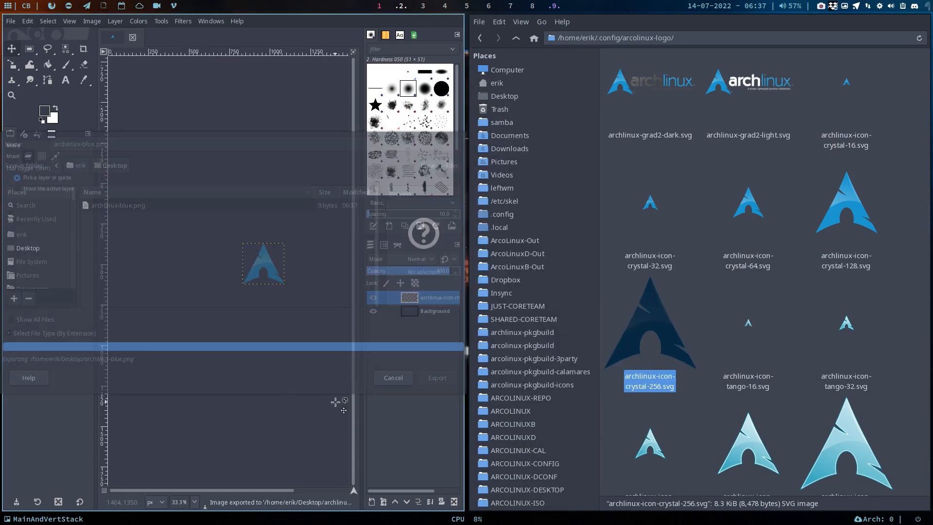
# Open the exported archlinux-blue.png from the Desktop folder in the image viewer to check the logo's placement
pyautogui.click(379, 6)
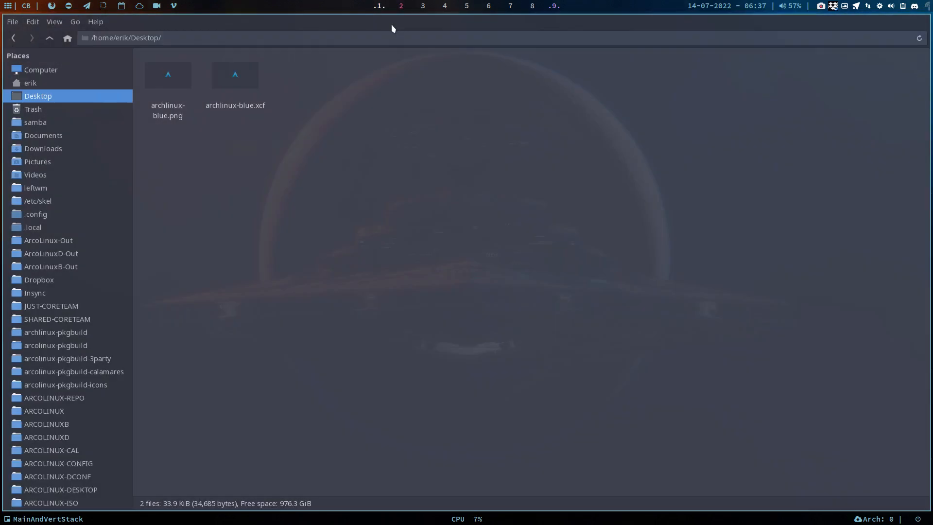
pyautogui.click(180, 84)
pyautogui.doubleClick(173, 85)
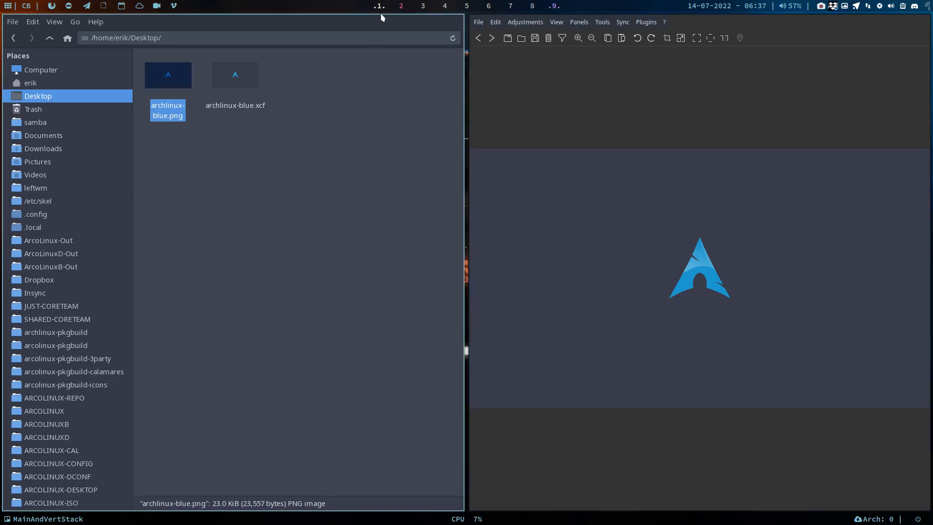
# Return to GIMP and nudge the Arch logo layer straight up, well above the canvas's vertical center
pyautogui.press('super+2')
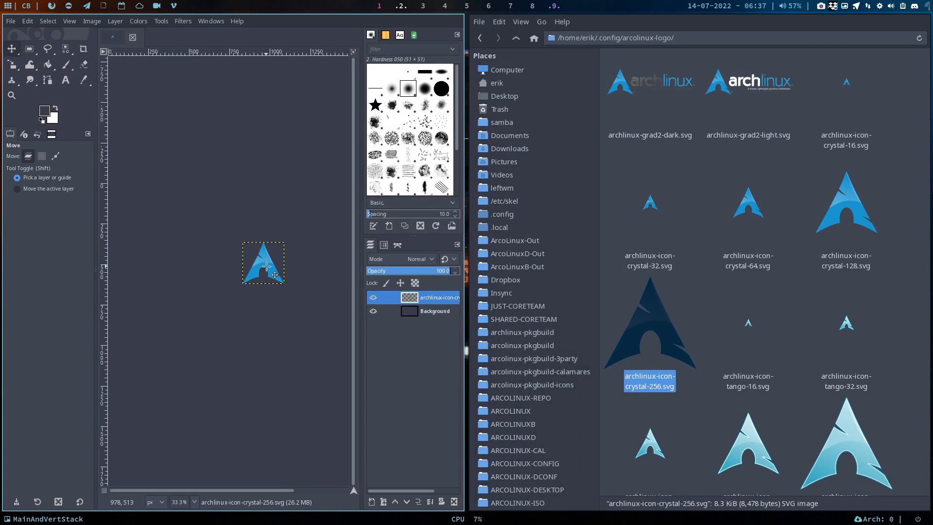
pyautogui.press('Up')
pyautogui.press('Up')
pyautogui.press('Up')
pyautogui.press('Up')
pyautogui.press('Up')
pyautogui.press('Up')
pyautogui.press('Up')
pyautogui.press('Up')
pyautogui.press('Up')
pyautogui.press('Up')
pyautogui.press('Up')
pyautogui.press('Up')
pyautogui.press('Up')
pyautogui.press('Up')
pyautogui.press('Up')
pyautogui.press('Up')
pyautogui.press('Up')
pyautogui.press('Up')
pyautogui.press('Up')
pyautogui.press('Up')
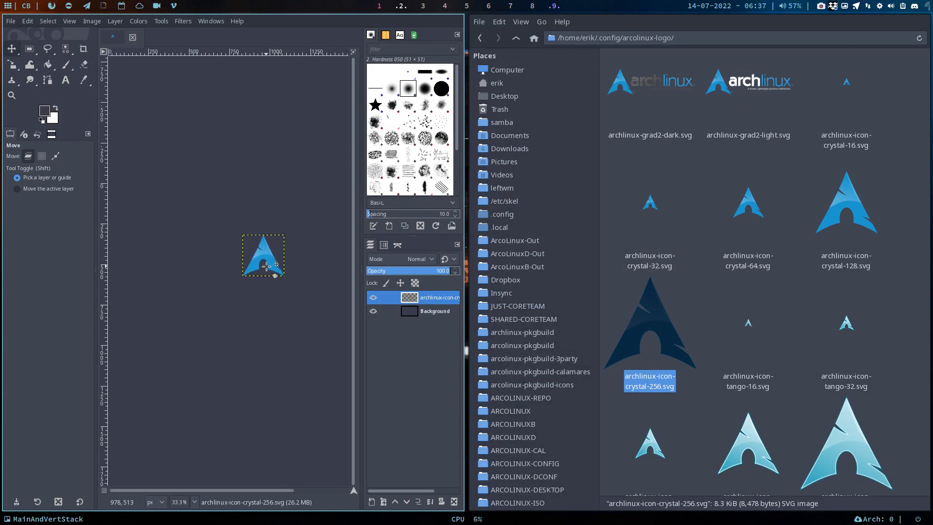
pyautogui.press('Up')
pyautogui.press('Up')
pyautogui.press('Up')
pyautogui.press('Up')
pyautogui.press('Up')
pyautogui.press('Up')
pyautogui.press('Up')
pyautogui.press('Up')
pyautogui.press('Up')
pyautogui.press('Up')
pyautogui.press('Up')
pyautogui.press('Up')
pyautogui.press('Up')
pyautogui.press('Up')
pyautogui.press('Up')
pyautogui.press('Up')
pyautogui.press('Up')
pyautogui.press('Up')
pyautogui.press('Up')
pyautogui.press('Up')
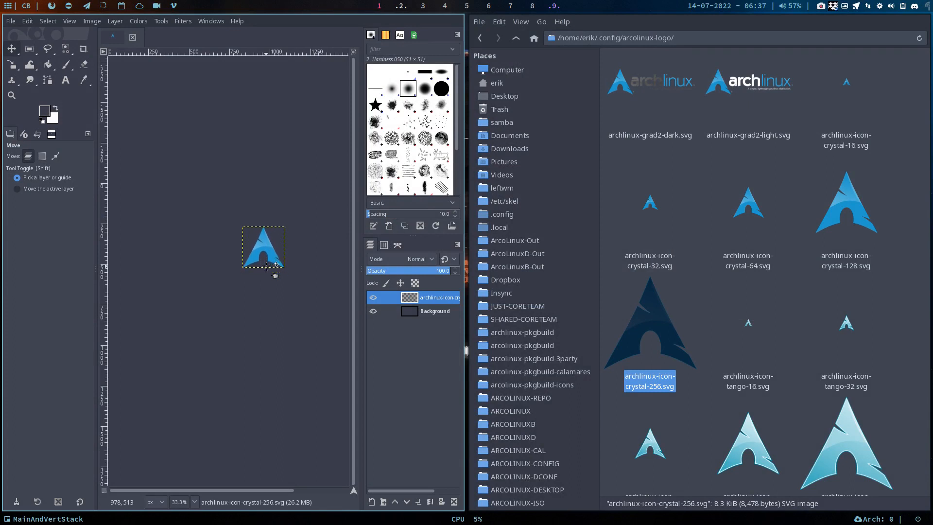
pyautogui.press('Up')
pyautogui.press('Up')
pyautogui.press('Up')
pyautogui.press('Up')
pyautogui.press('Up')
pyautogui.press('Up')
pyautogui.press('Up')
pyautogui.press('Up')
pyautogui.press('Up')
pyautogui.press('Up')
pyautogui.press('Up')
pyautogui.press('Up')
pyautogui.press('Up')
pyautogui.press('Up')
pyautogui.press('Up')
pyautogui.press('Up')
pyautogui.press('Up')
pyautogui.press('Up')
pyautogui.press('Up')
pyautogui.press('Up')
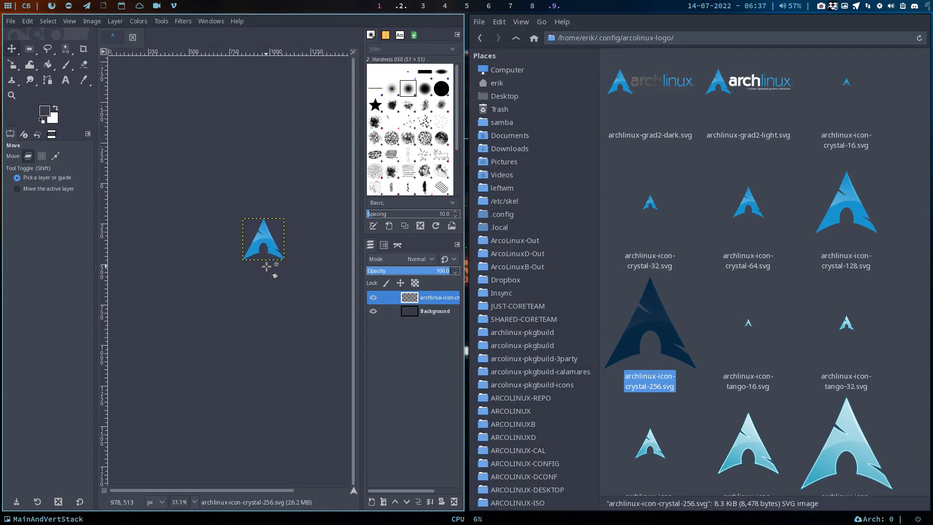
pyautogui.press('Up')
pyautogui.press('Up')
pyautogui.press('Up')
pyautogui.press('Up')
pyautogui.press('Up')
pyautogui.press('Up')
pyautogui.press('Up')
pyautogui.press('Up')
pyautogui.press('Up')
pyautogui.press('Up')
pyautogui.press('Up')
pyautogui.press('Up')
pyautogui.press('Up')
pyautogui.press('Up')
pyautogui.press('Up')
pyautogui.press('Up')
pyautogui.press('Up')
pyautogui.press('Up')
pyautogui.press('Up')
pyautogui.press('Up')
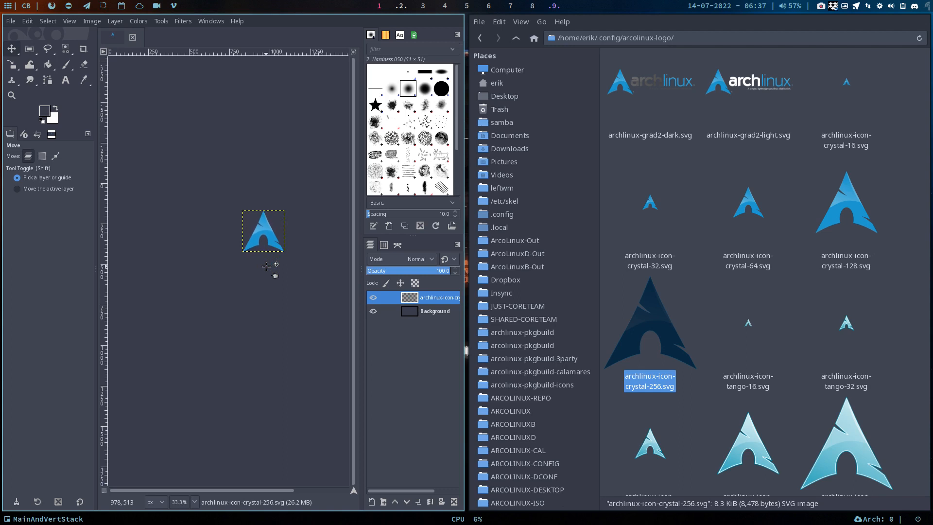
pyautogui.press('Up')
pyautogui.press('Up')
pyautogui.press('Up')
pyautogui.press('Up')
pyautogui.press('Up')
pyautogui.press('Up')
pyautogui.press('Up')
pyautogui.press('Up')
pyautogui.press('Up')
pyautogui.press('Up')
pyautogui.press('Up')
pyautogui.press('Up')
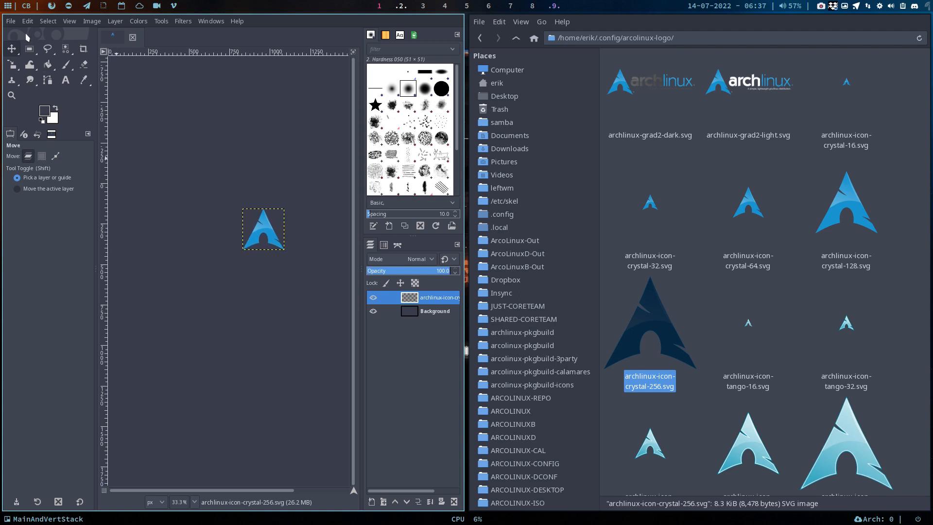
# Save the GIMP project and re-export the wallpaper over archlinux-blue.png
pyautogui.click(10, 21)
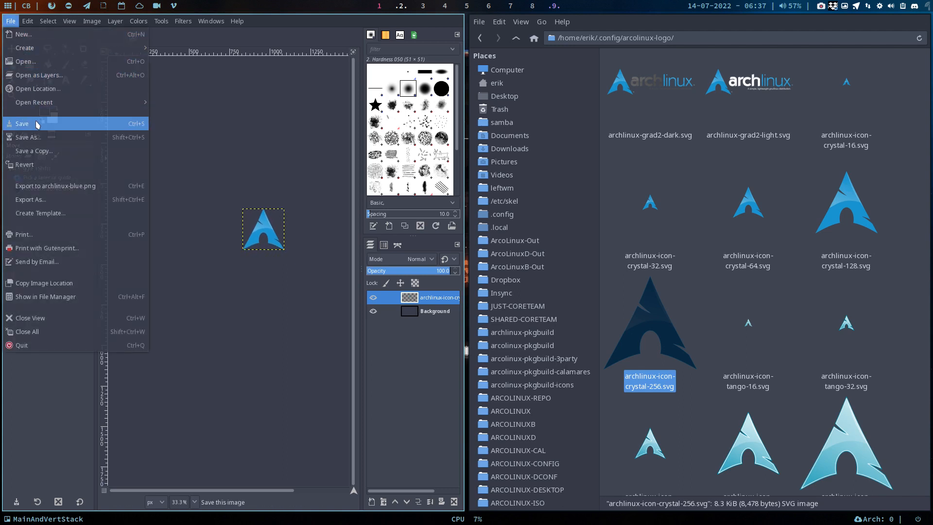
pyautogui.click(22, 123)
pyautogui.click(14, 22)
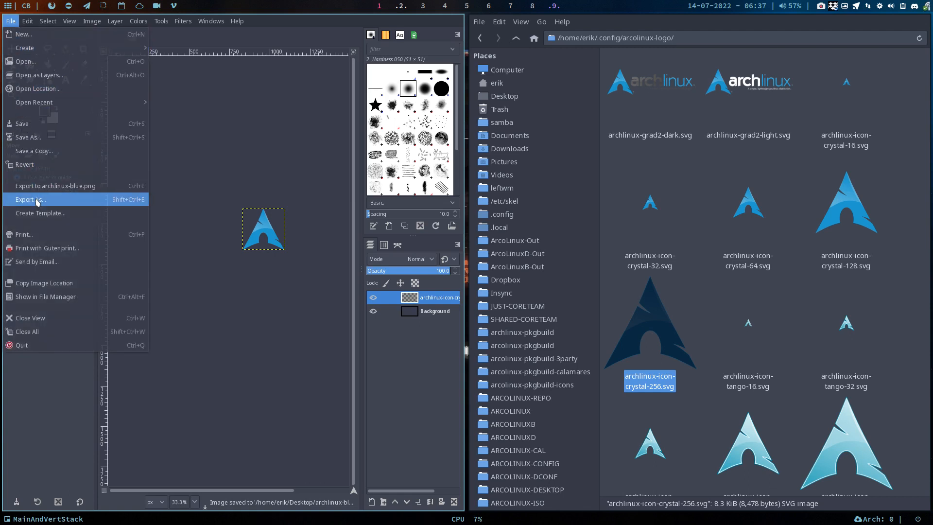
pyautogui.click(57, 186)
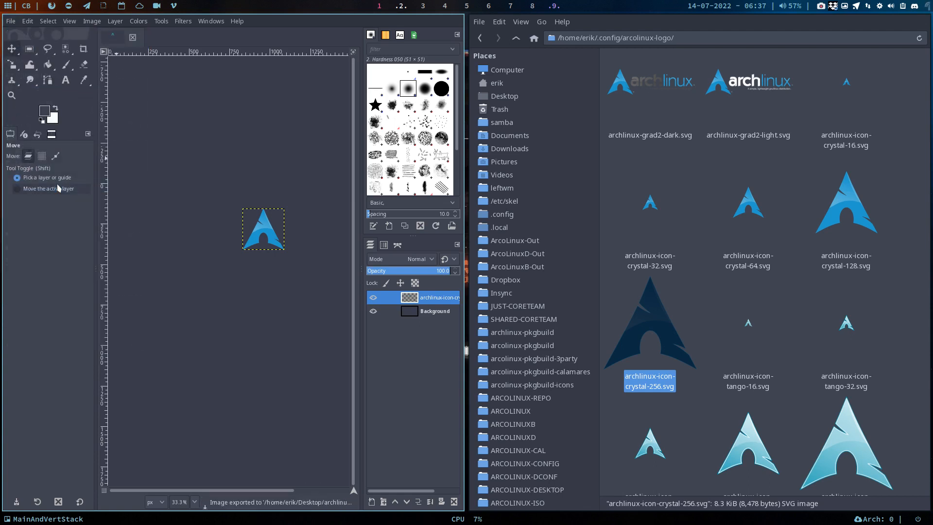
# View the re-exported archlinux-blue.png from the Desktop folder, close both image viewer windows and select the PNG file
pyautogui.click(402, 5)
pyautogui.click(290, 126)
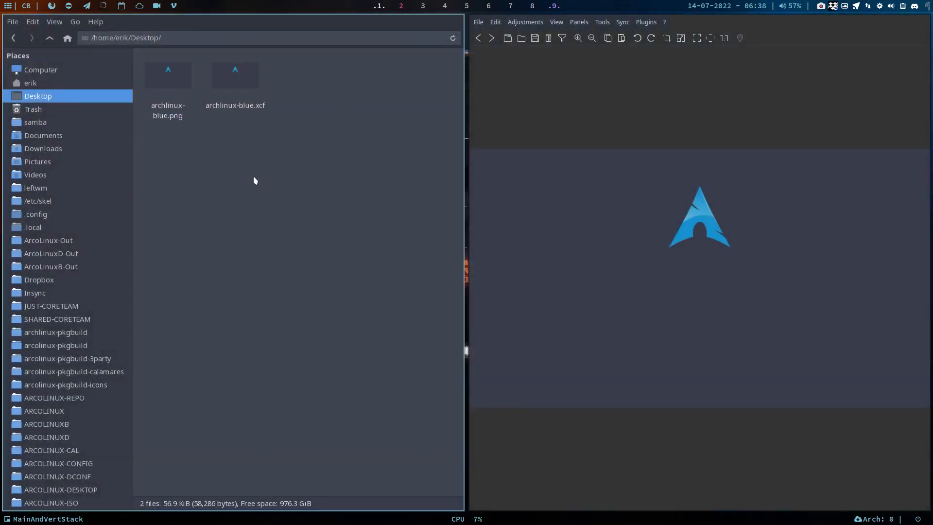
pyautogui.doubleClick(185, 89)
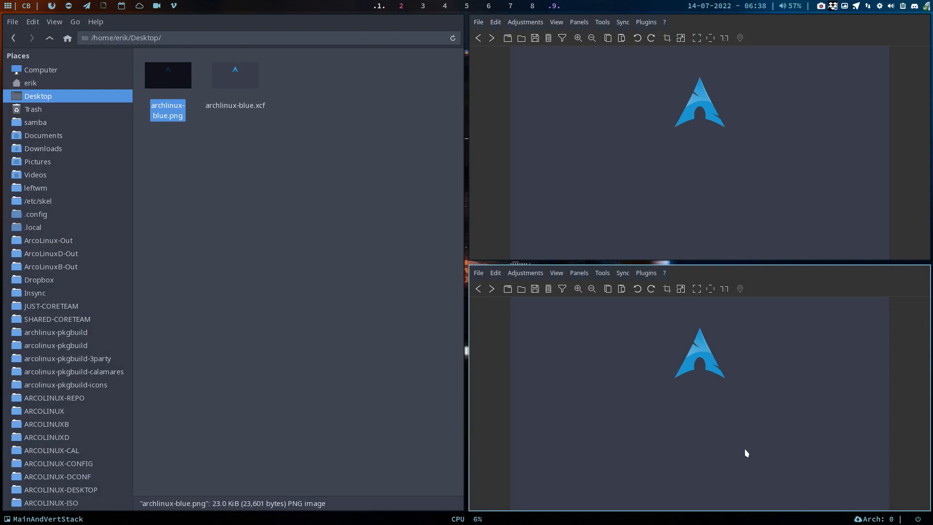
pyautogui.press('super+q')
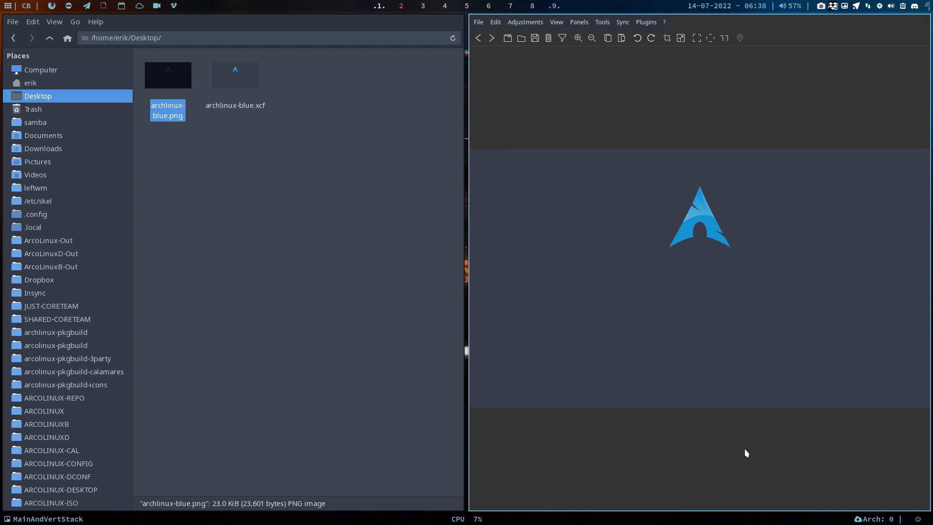
pyautogui.press('super+q')
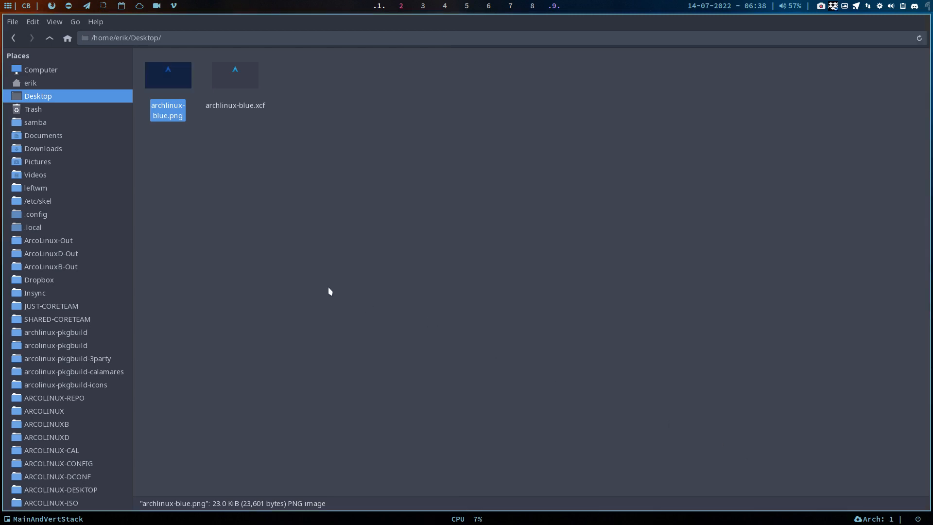
pyautogui.click(166, 82)
# Open VirtualBox on workspace 3, start the CARLI virtual machine and boot Carli Linux
pyautogui.click(422, 7)
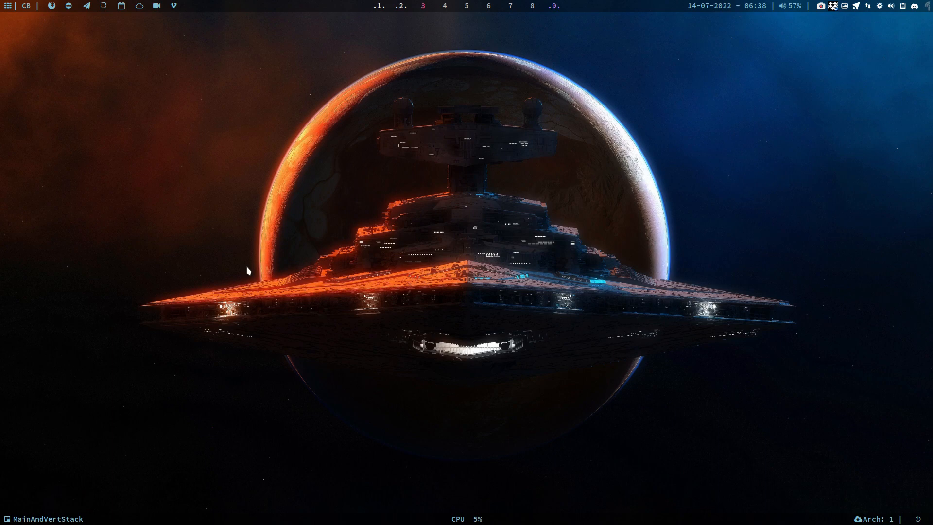
pyautogui.press('super+F7')
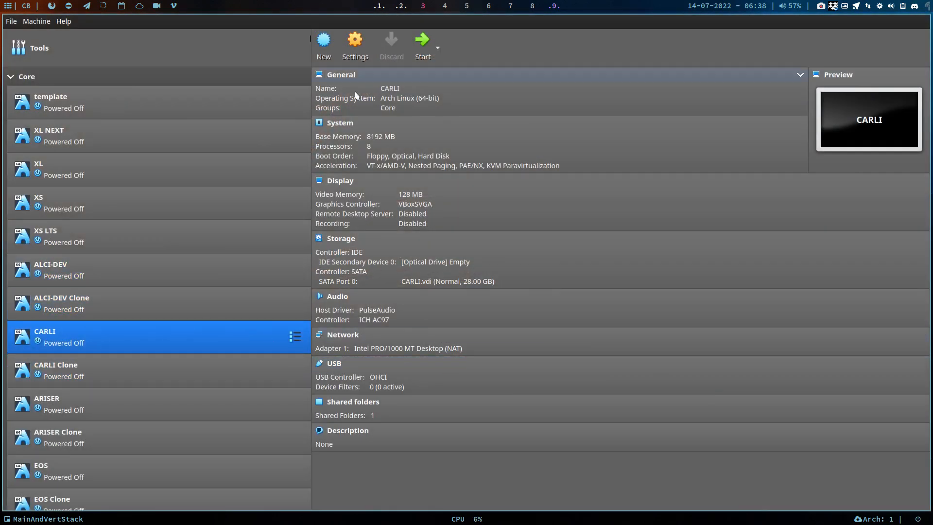
pyautogui.click(419, 47)
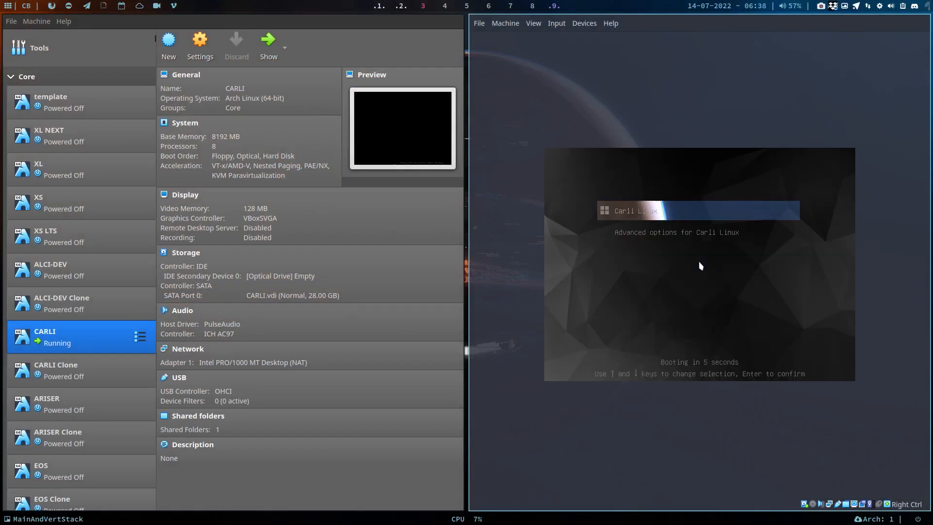
pyautogui.press('Return')
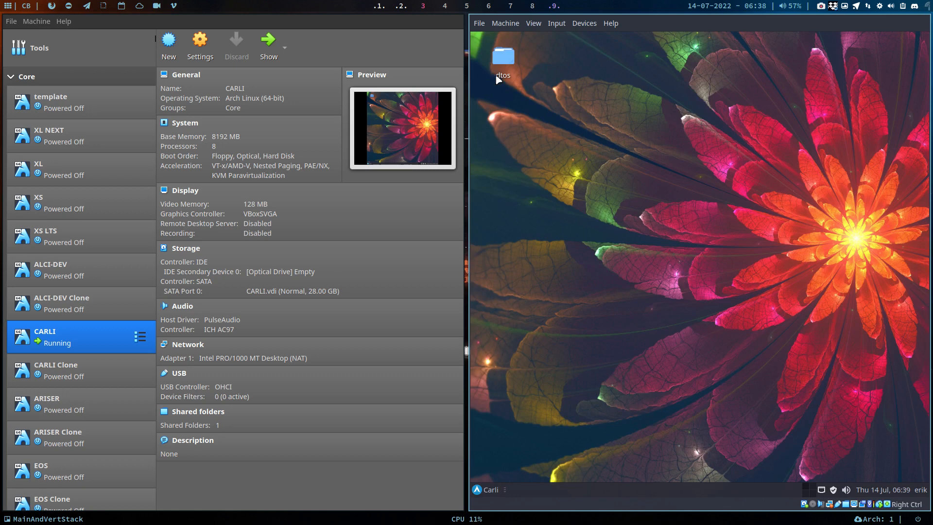
# Open the guest File Manager for the running CARLI machine and create a guest session with the account's user name and password
pyautogui.click(505, 23)
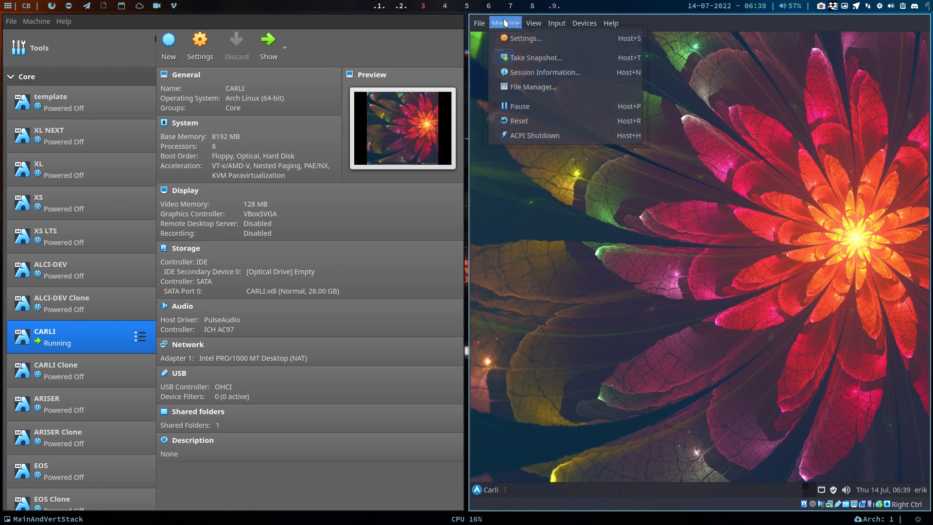
pyautogui.click(519, 88)
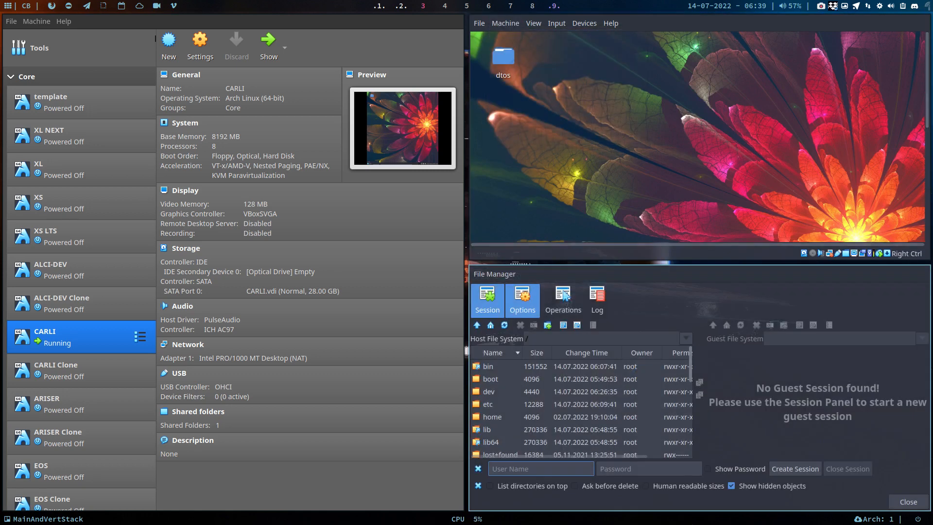
pyautogui.write('erik')
pyautogui.press('Tab')
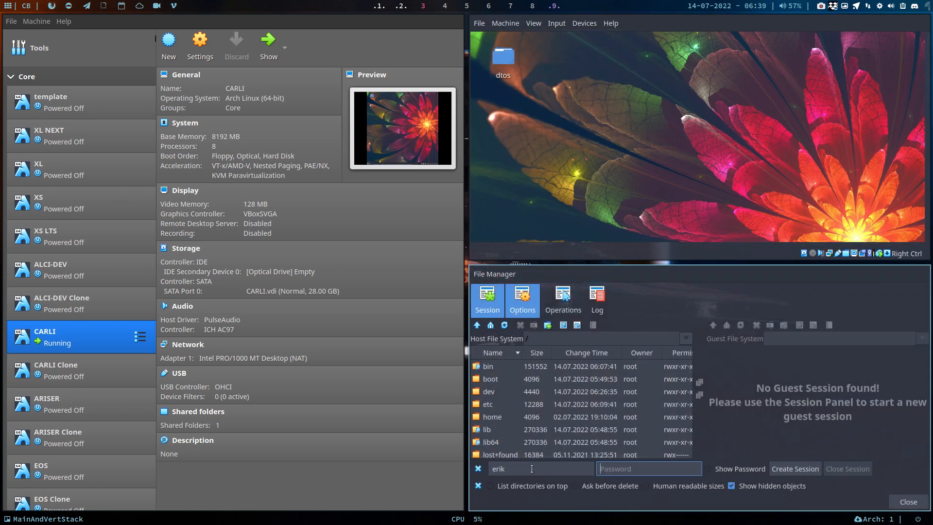
pyautogui.write('•••')
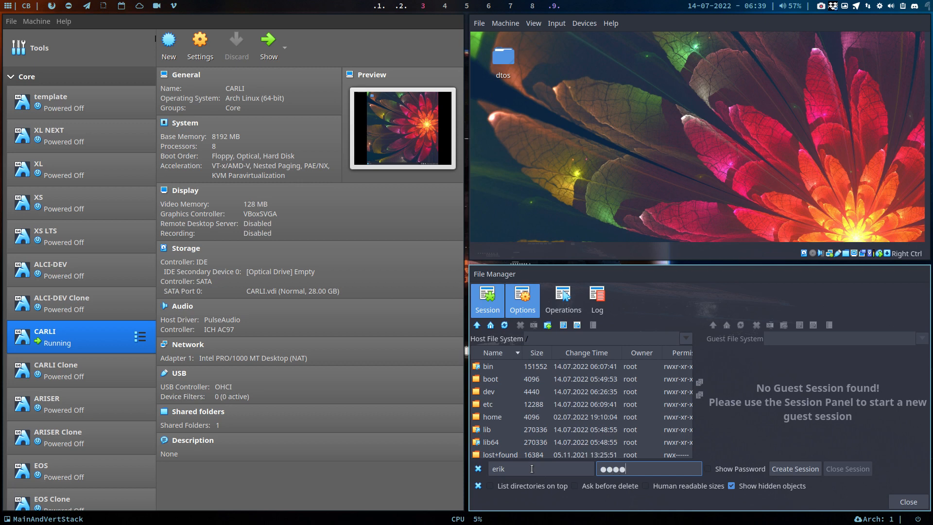
pyautogui.click(788, 469)
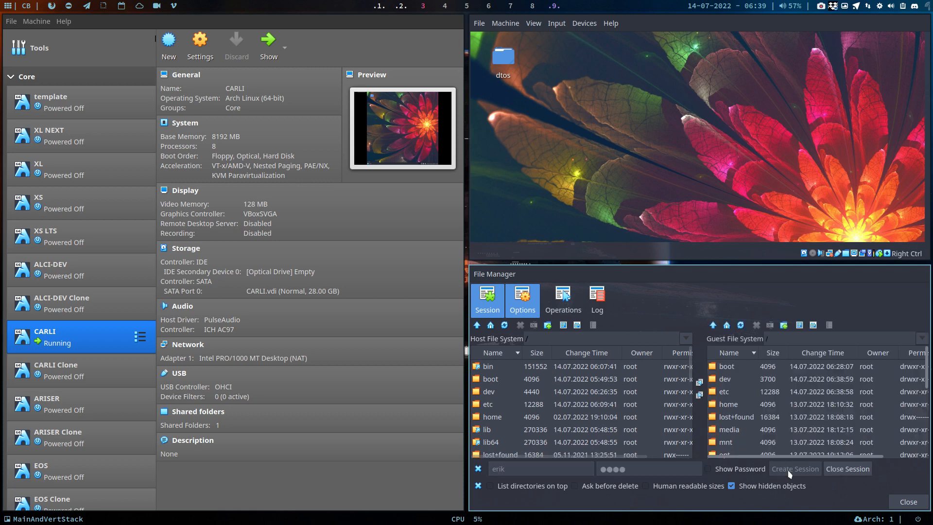
# Browse the host file system to the home directory's Desktop folder and select archlinux-blue.png
pyautogui.click(497, 417)
pyautogui.doubleClick(500, 417)
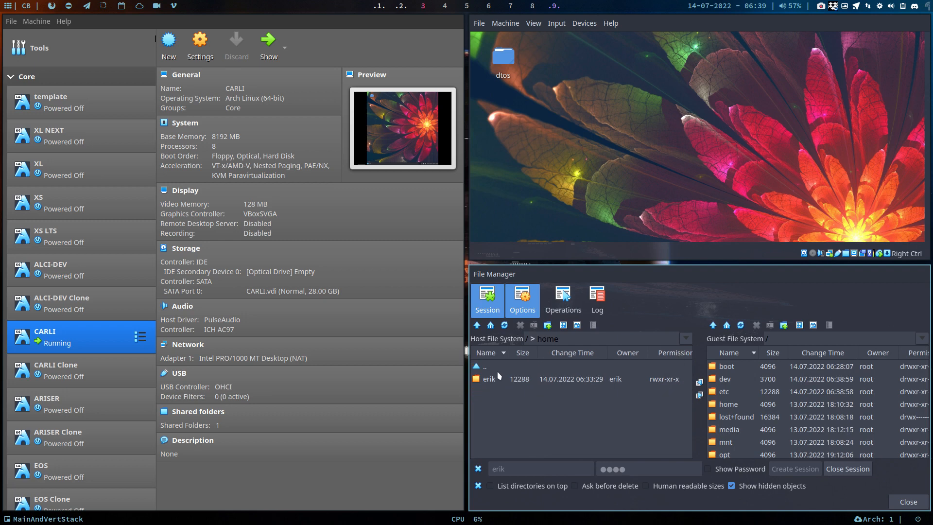
pyautogui.doubleClick(500, 378)
pyautogui.scroll(-3, 501, 408)
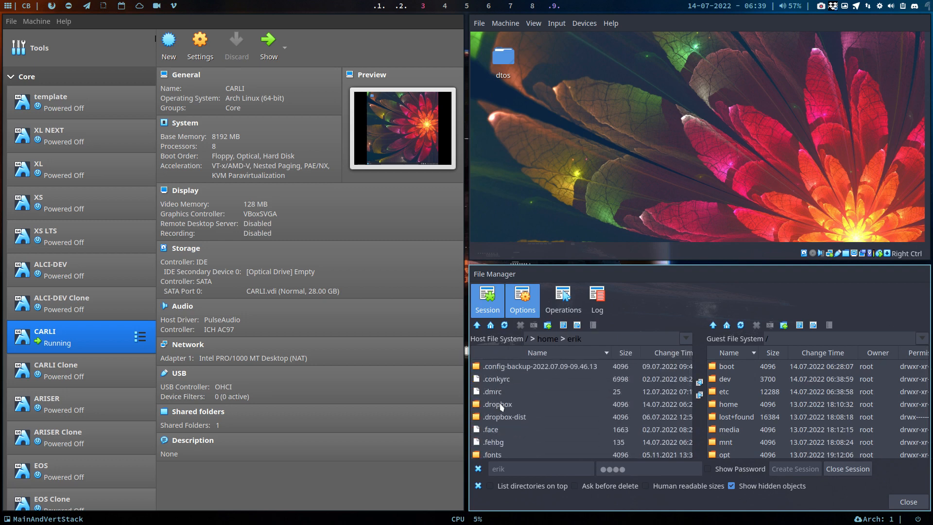
pyautogui.scroll(-10, 501, 406)
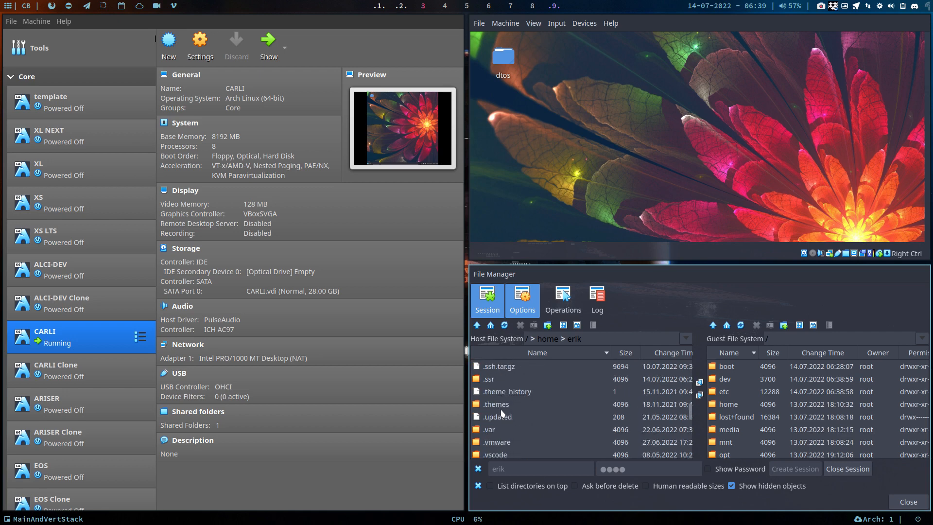
pyautogui.scroll(-10, 502, 413)
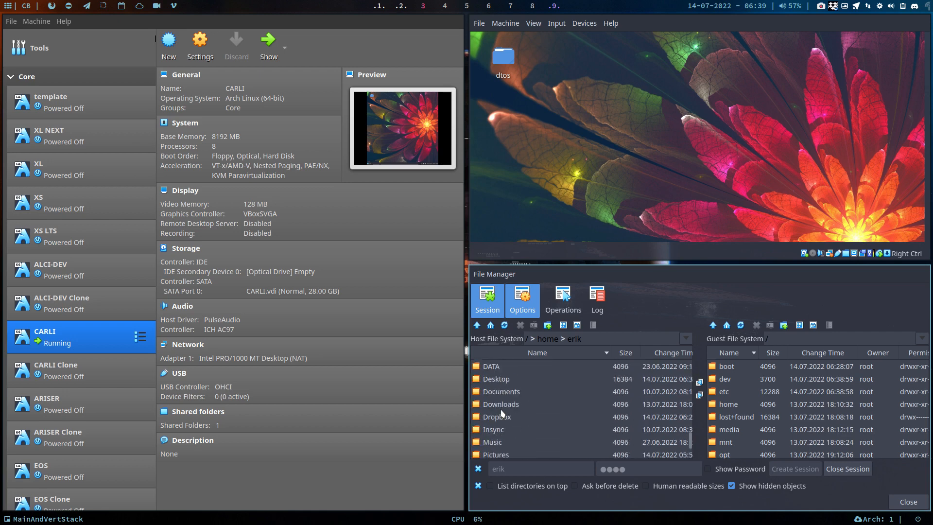
pyautogui.doubleClick(494, 381)
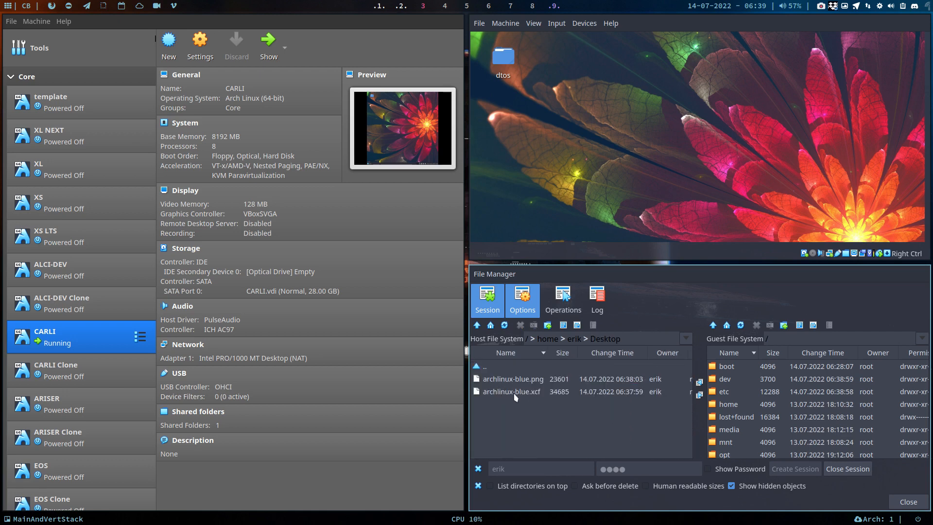
pyautogui.click(525, 380)
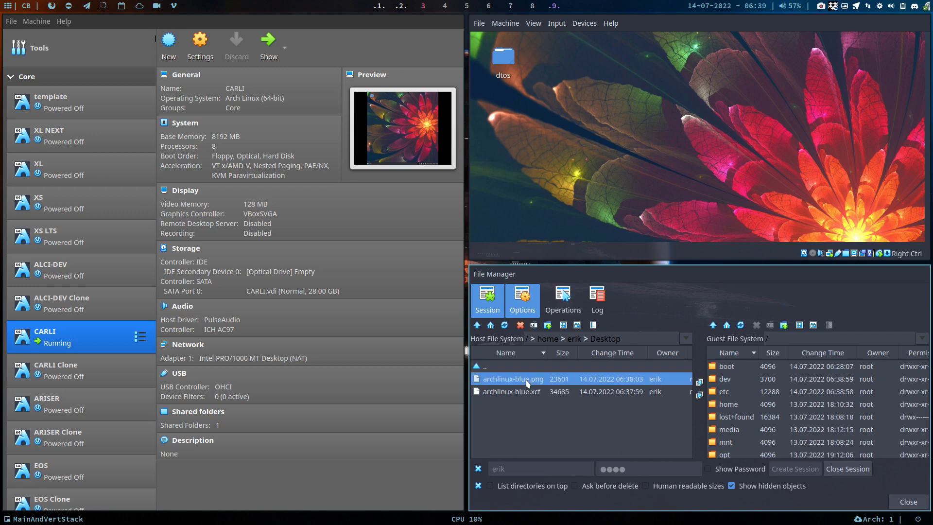
# Browse the guest file system to the user's Desktop folder and copy the selected archlinux-blue.png from the host into it
pyautogui.click(749, 406)
pyautogui.doubleClick(748, 406)
pyautogui.doubleClick(745, 382)
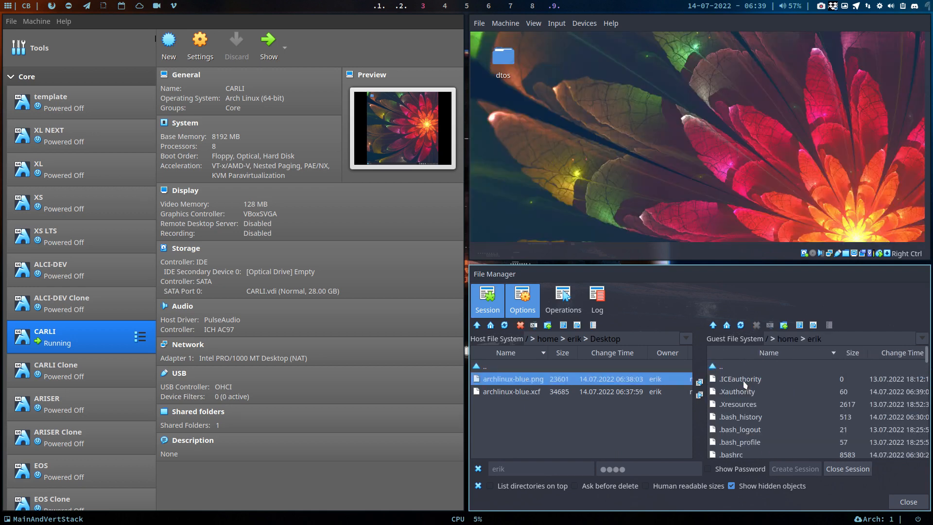
pyautogui.scroll(-6, 747, 411)
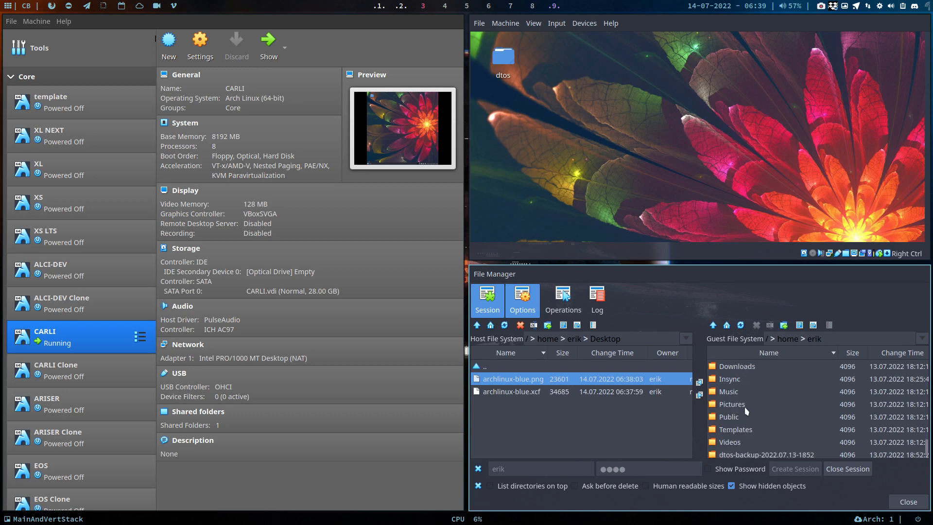
pyautogui.scroll(1, 746, 410)
pyautogui.doubleClick(742, 378)
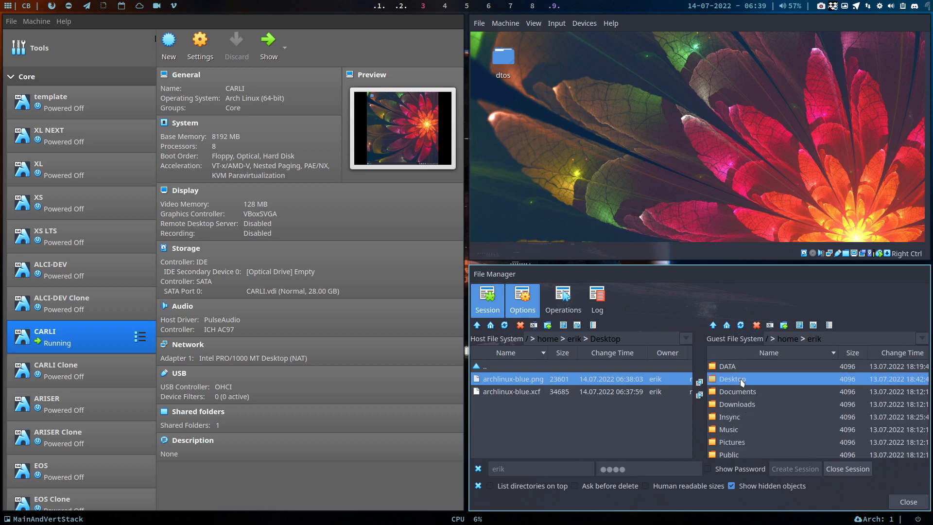
pyautogui.click(699, 395)
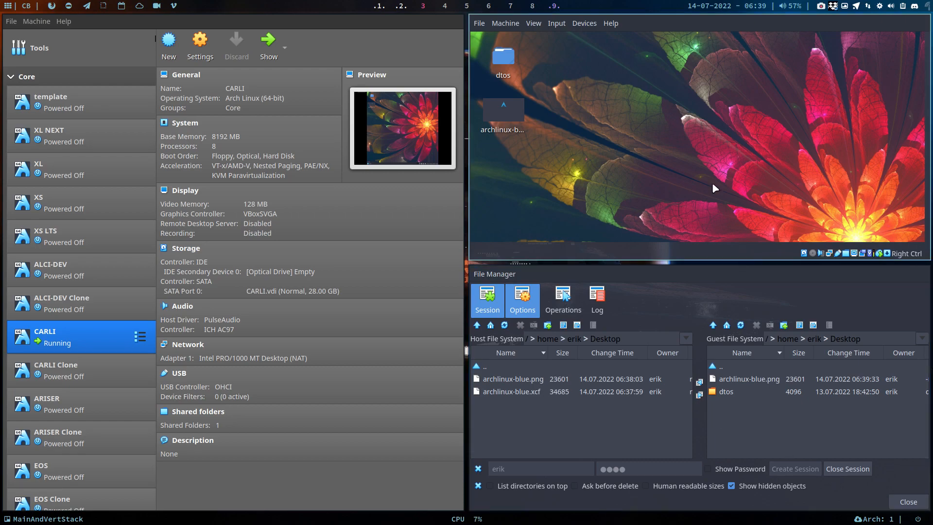
# Switch the CARLI virtual machine to full screen and open the guest's Display settings
pyautogui.press('Control_R+f')
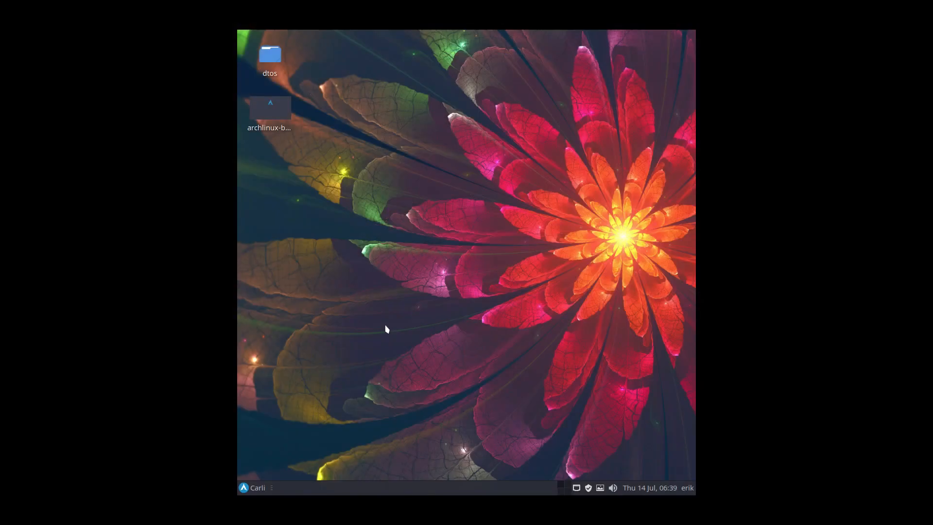
pyautogui.press('Control_R+f')
pyautogui.press('Control_R+f')
pyautogui.click(255, 487)
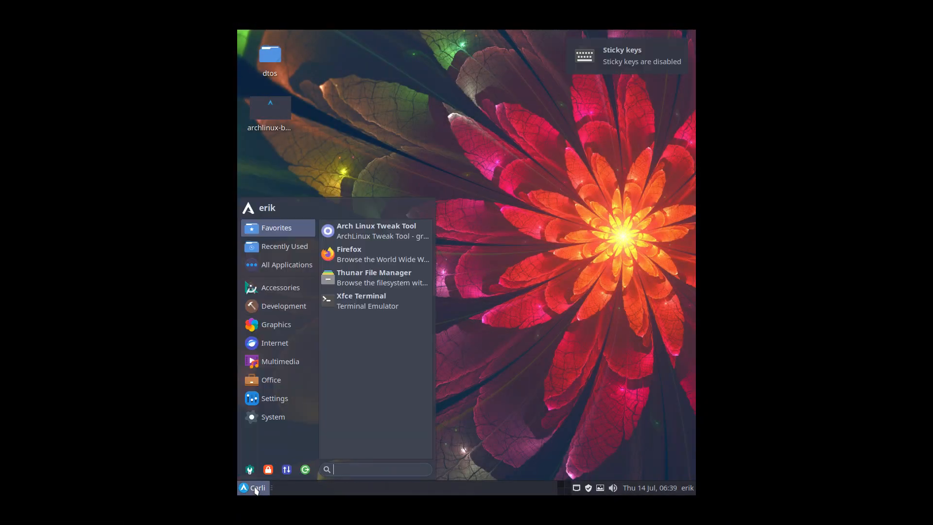
pyautogui.click(254, 470)
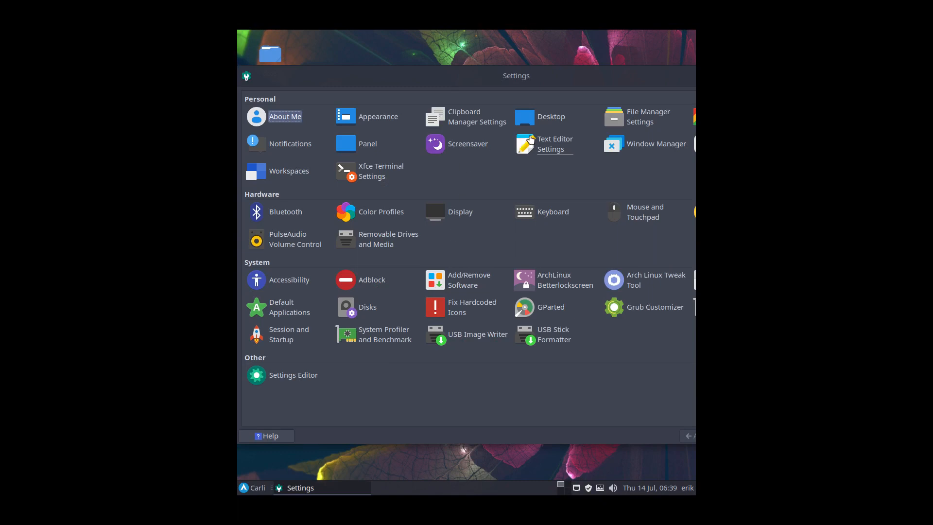
pyautogui.click(464, 213)
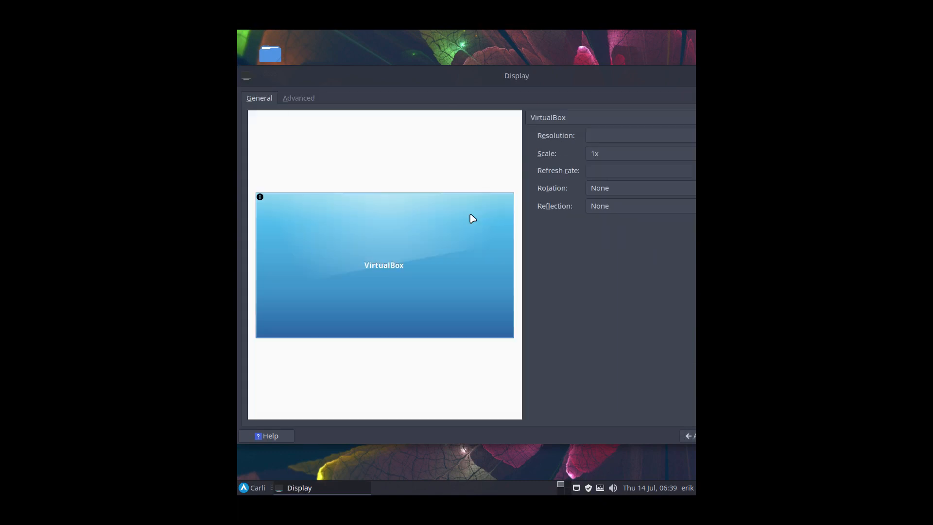
# Apply a 1920x1080 display resolution, keep the configuration and close the Display settings
pyautogui.click(599, 141)
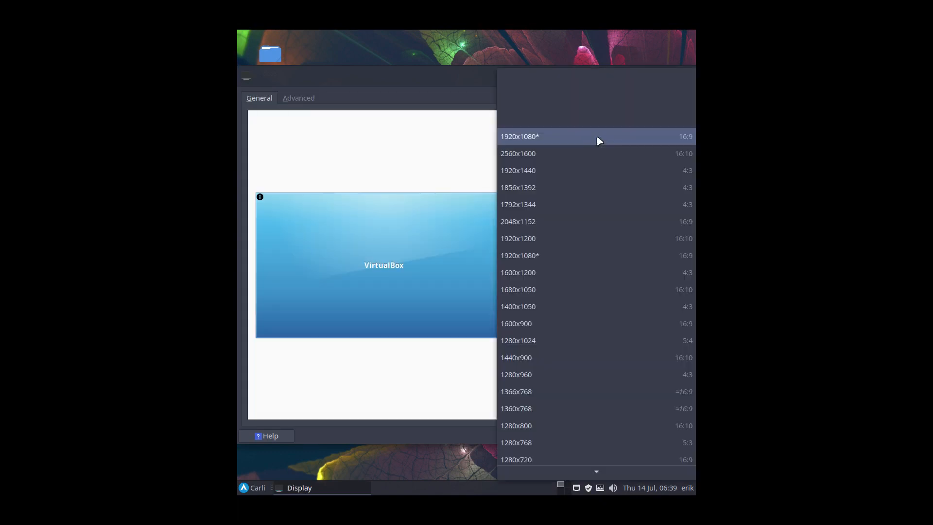
pyautogui.click(599, 140)
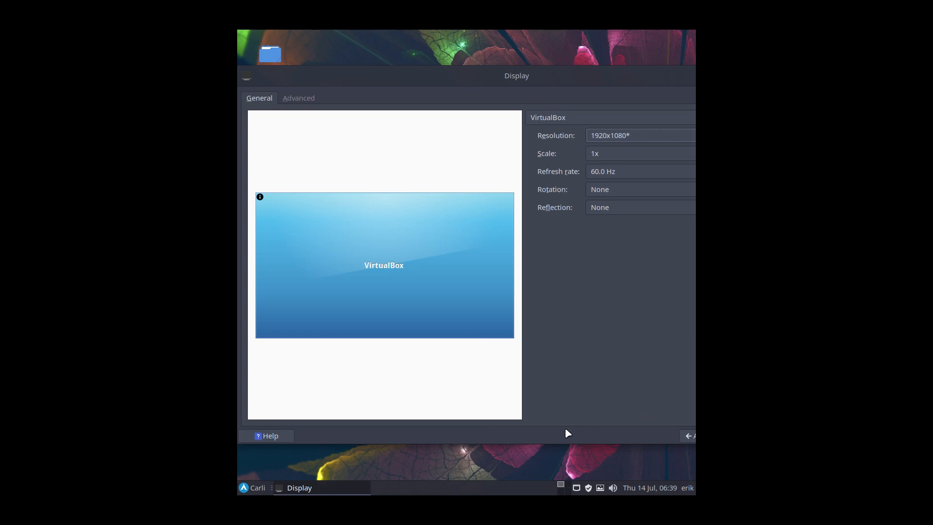
pyautogui.moveTo(561, 79); pyautogui.dragTo(418, 80)
pyautogui.click(635, 228)
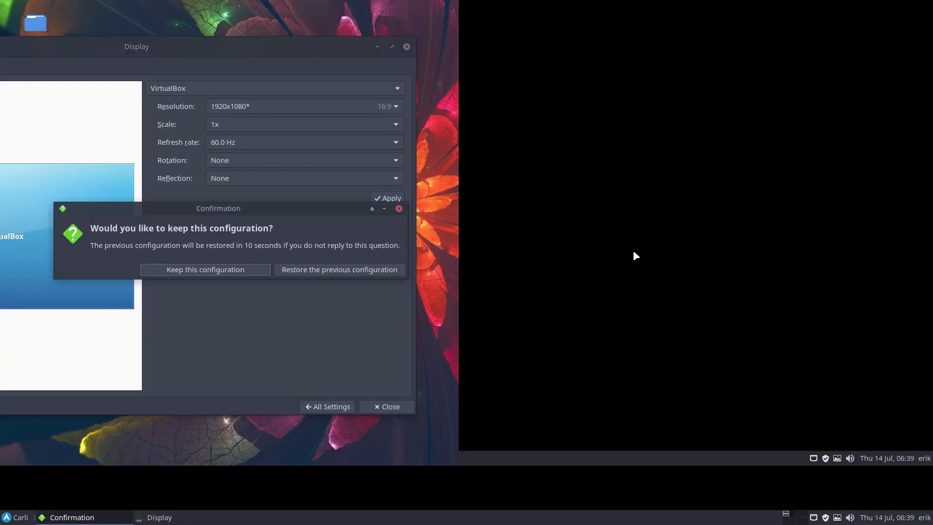
pyautogui.click(254, 270)
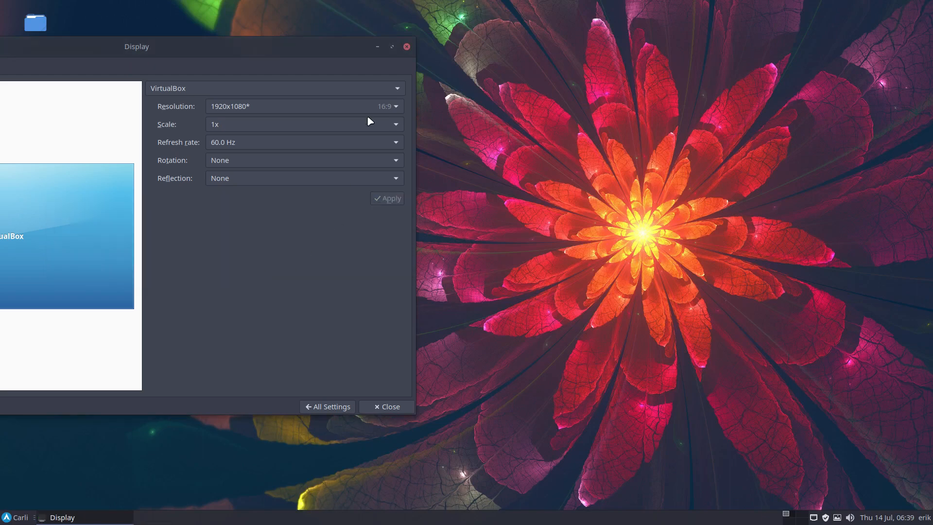
pyautogui.click(406, 47)
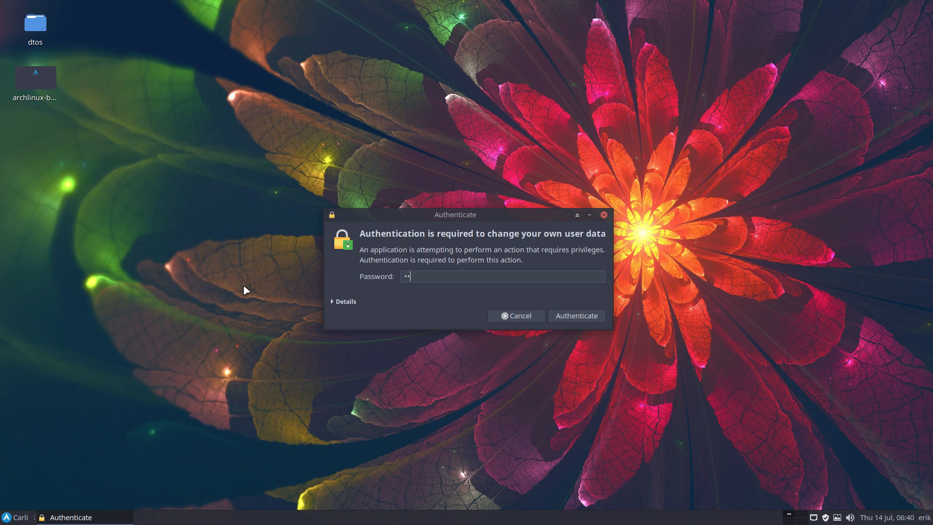
# Launch Arch Linux Tweak Tool, authenticating with the account password, and show the login manager wallpaper options
pyautogui.press('Return')
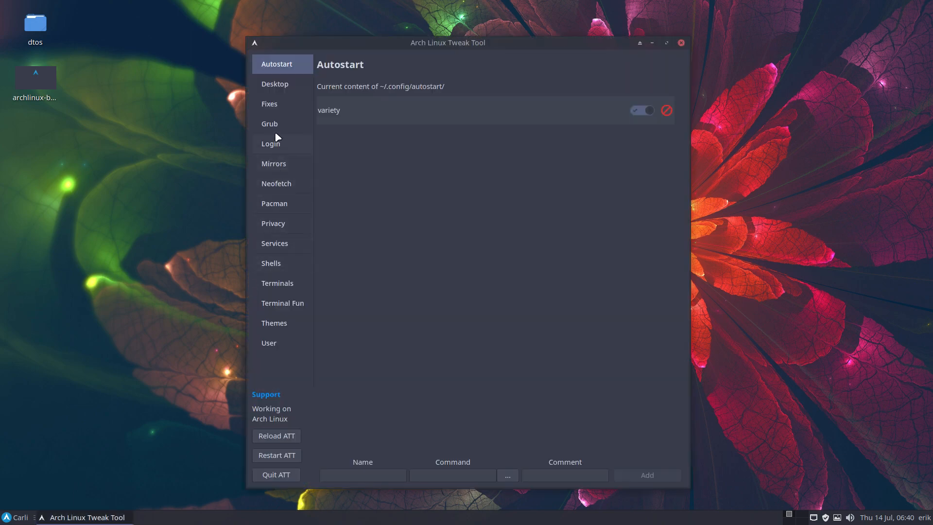
pyautogui.click(286, 145)
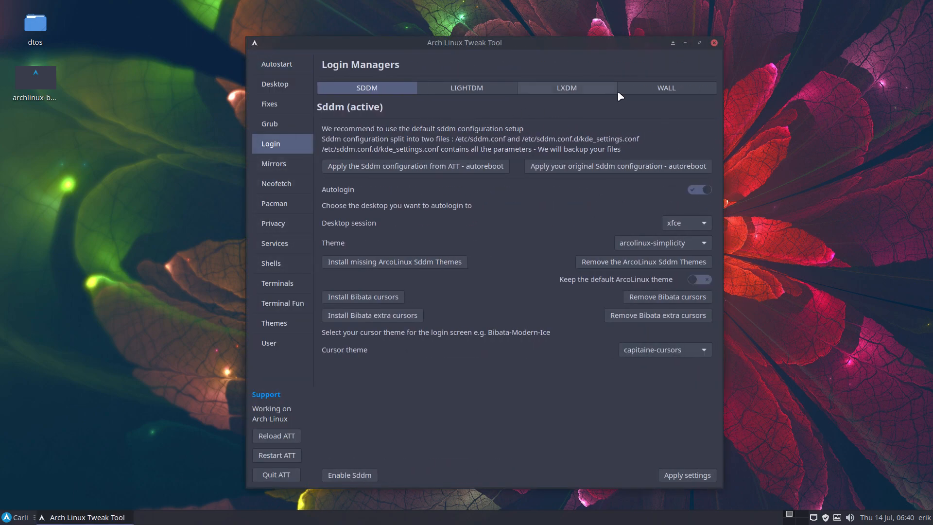
pyautogui.click(641, 89)
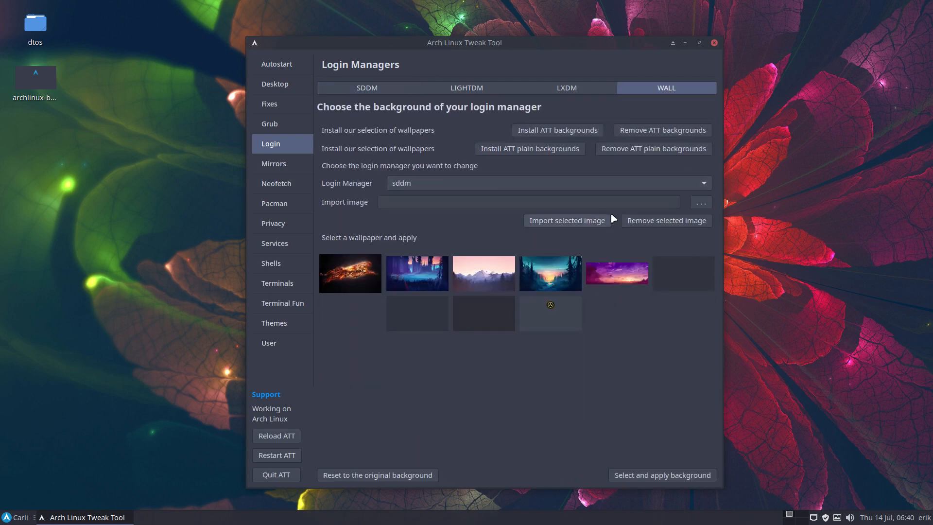
# Choose archlinux-blue.png from the Desktop folder and import it into the sddm login wallpapers
pyautogui.click(700, 203)
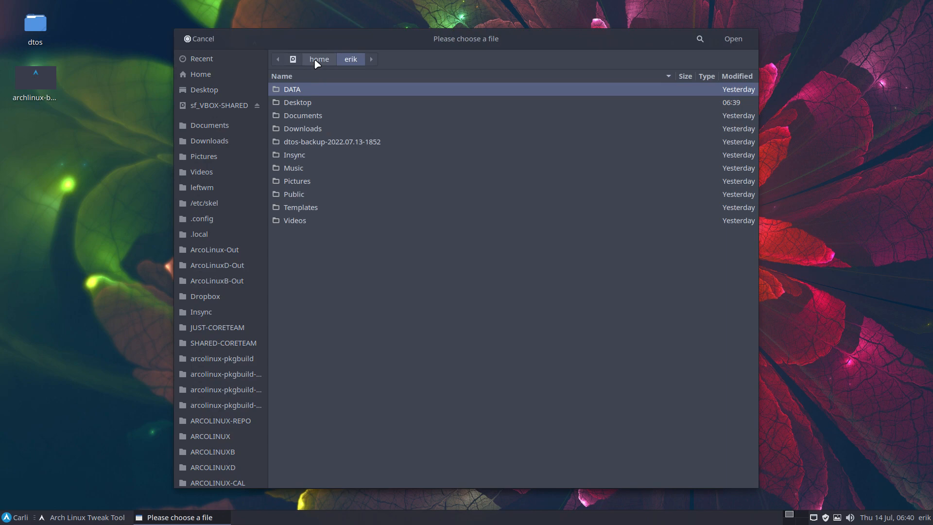
pyautogui.doubleClick(314, 102)
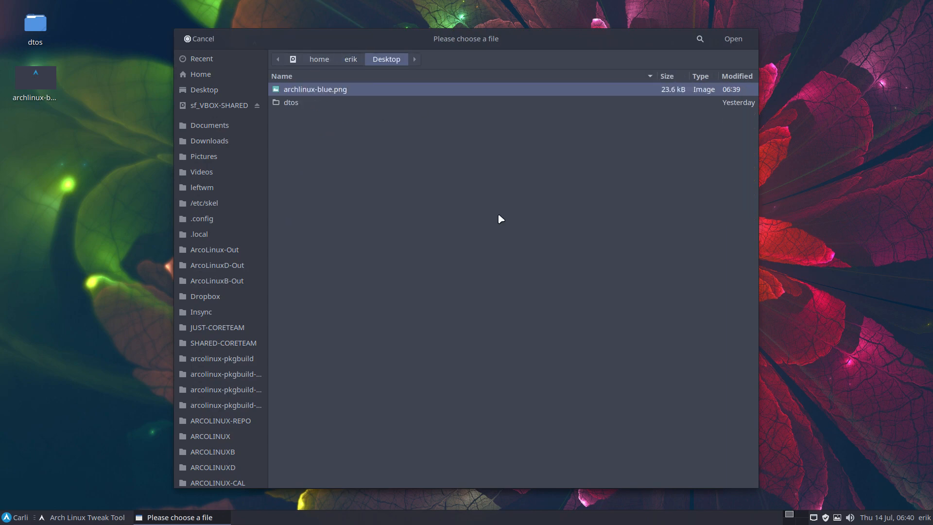
pyautogui.click(740, 37)
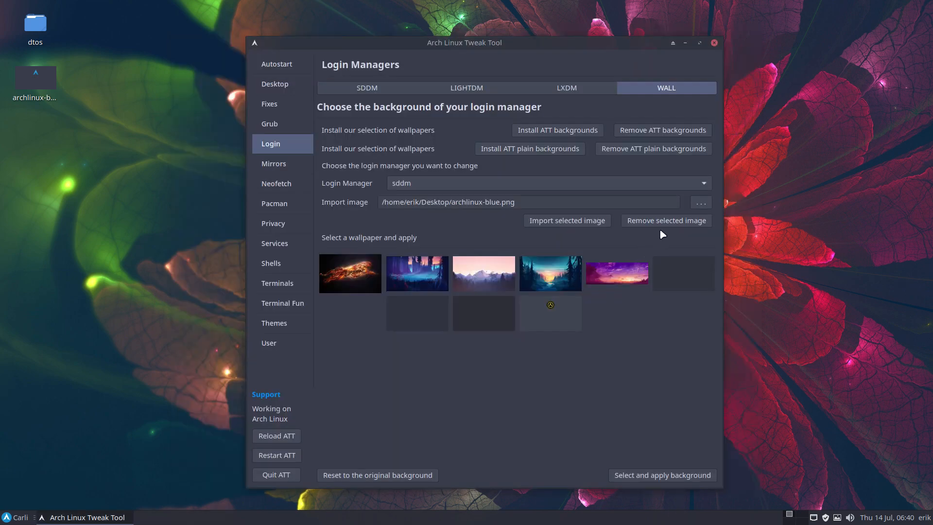
pyautogui.click(595, 224)
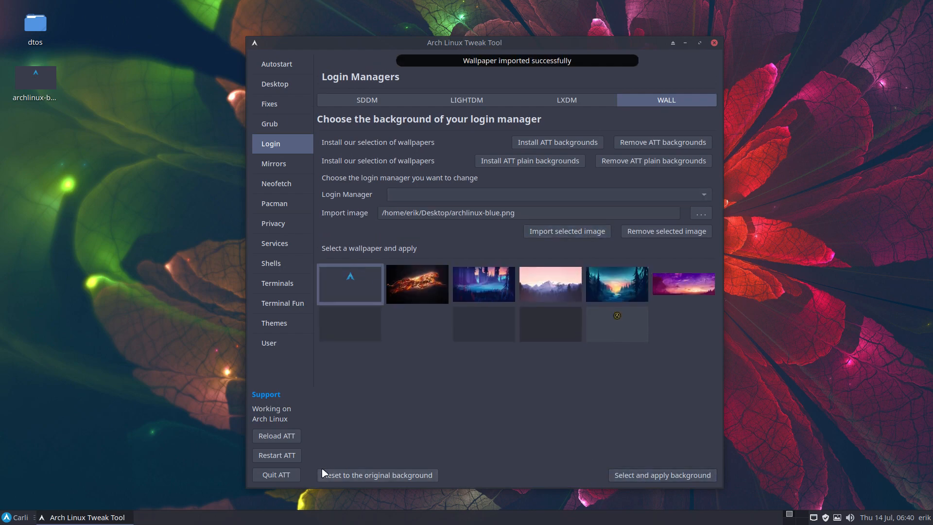
# Quit Arch Linux Tweak Tool, and log out of the Xfce session and back in with the account password
pyautogui.click(286, 475)
pyautogui.press('super')
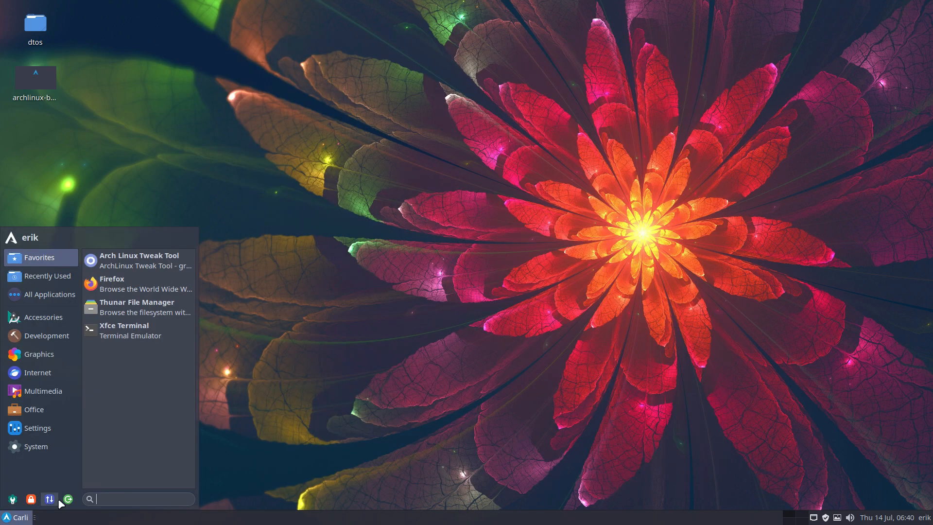
pyautogui.click(60, 500)
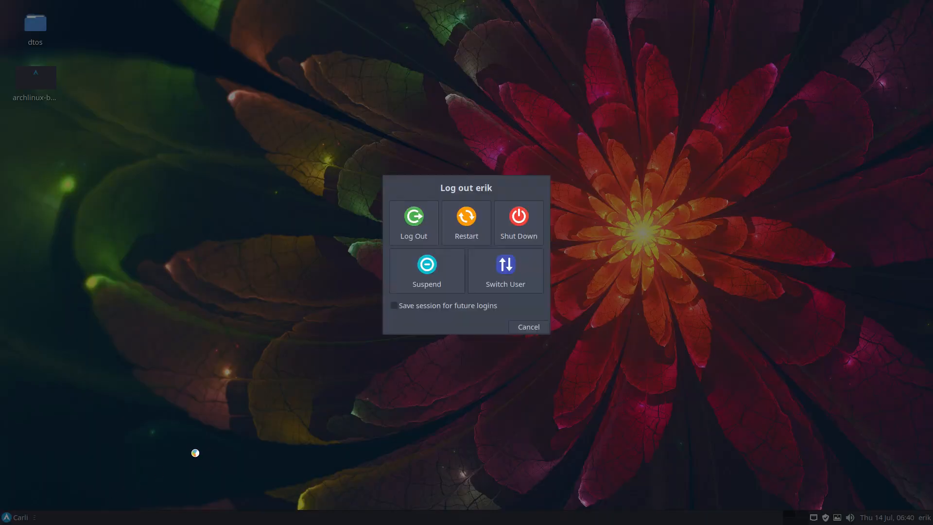
pyautogui.click(431, 225)
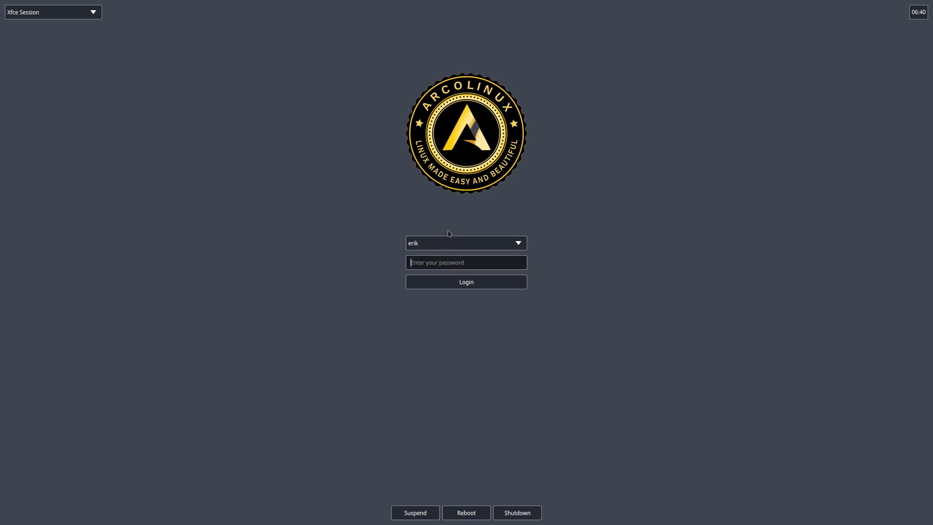
pyautogui.write('•••••')
pyautogui.press('Return')
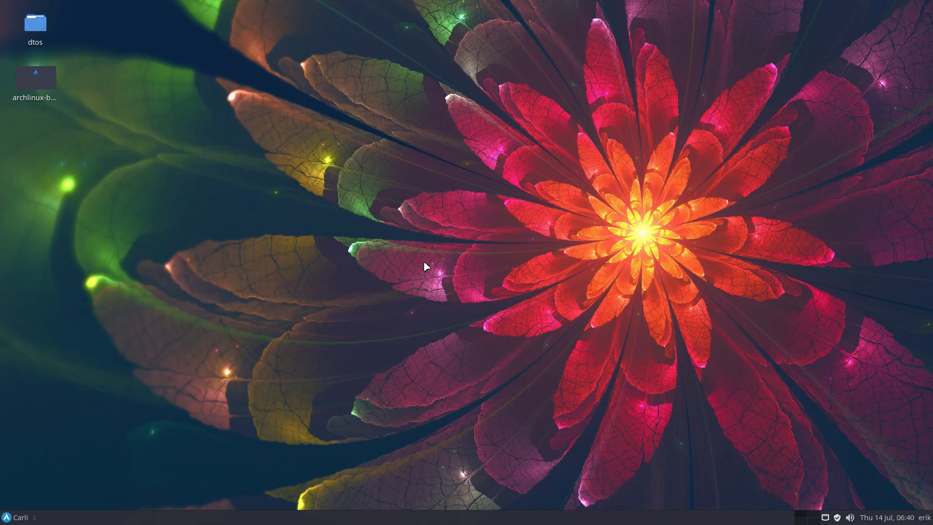
# Launch Arch Linux Tweak Tool again, authenticating with the account password, and show the login manager wallpaper options
pyautogui.write('•••••')
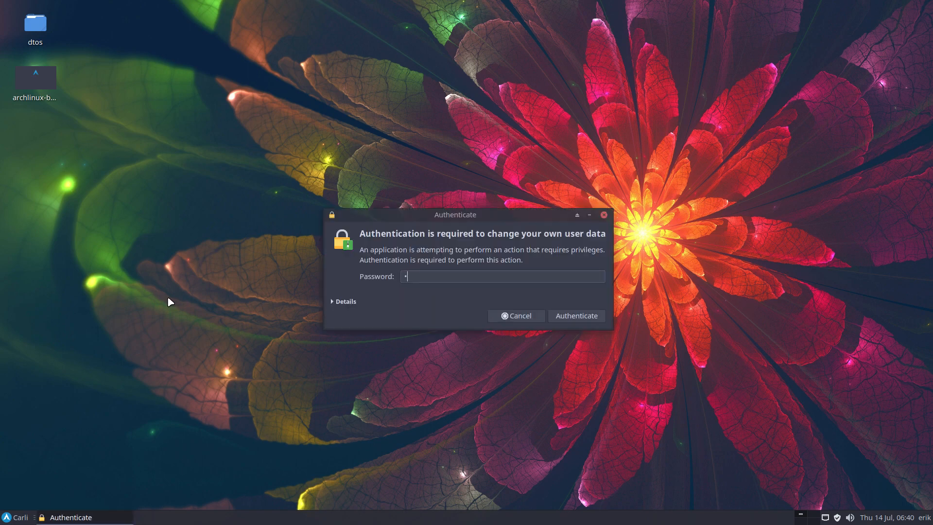
pyautogui.press('Return')
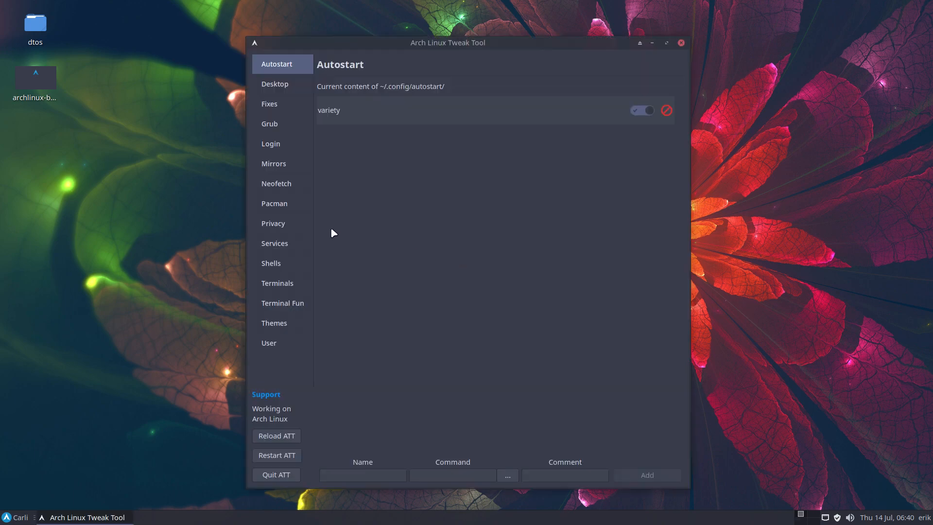
pyautogui.click(288, 145)
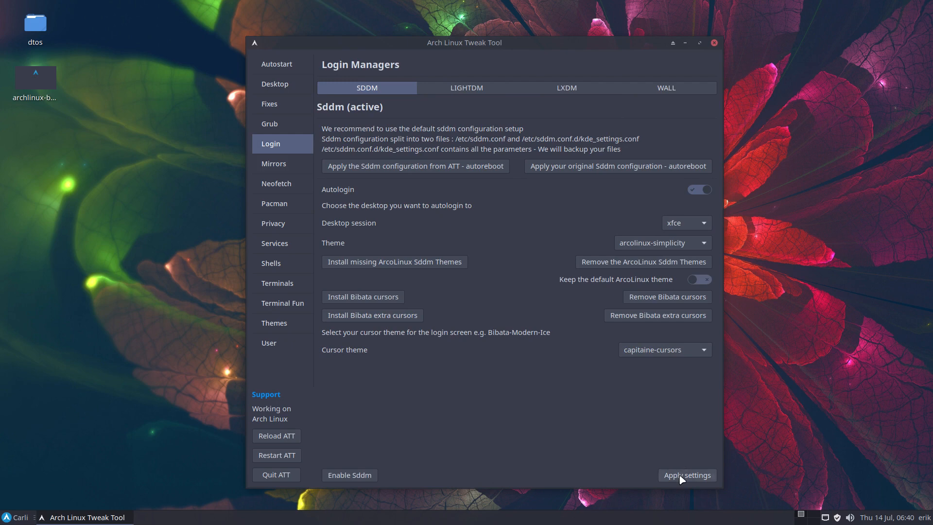
pyautogui.click(674, 89)
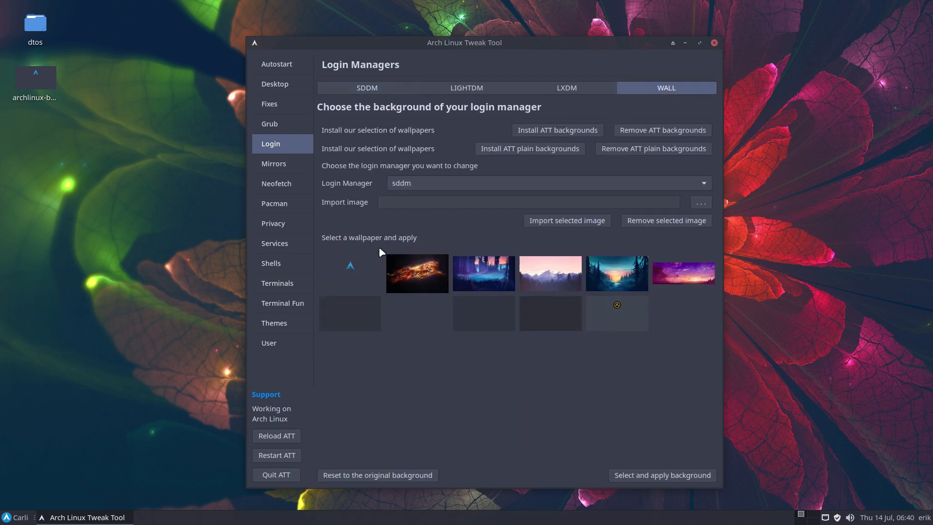
# Apply the imported dark wallpaper with the blue Arch logo as the sddm login background
pyautogui.click(374, 271)
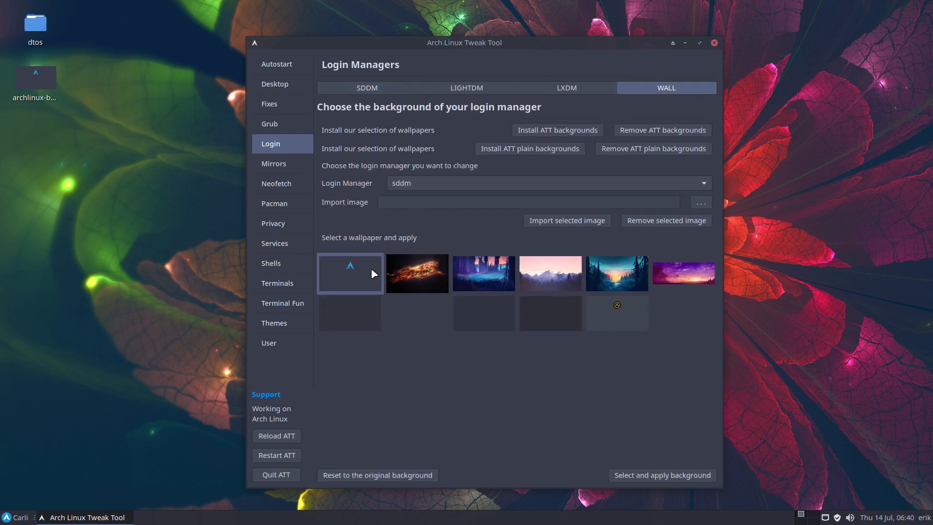
pyautogui.click(649, 476)
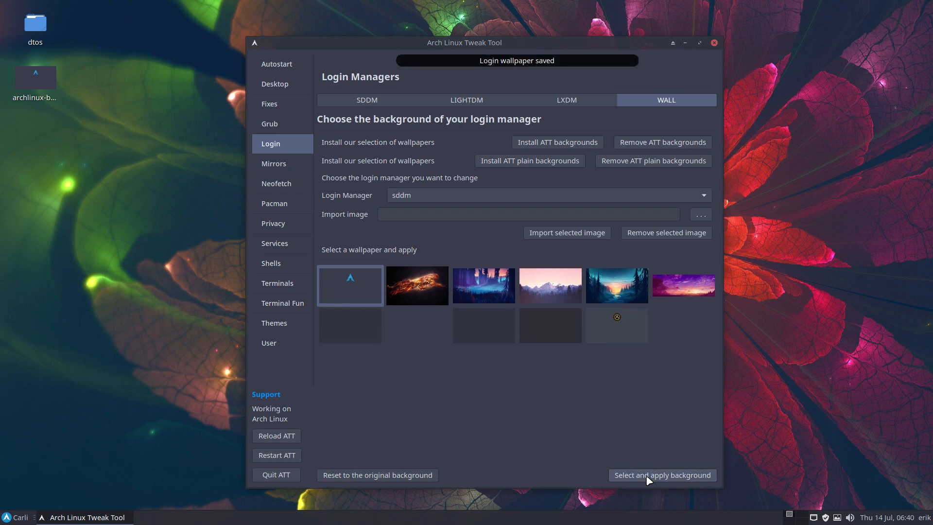
pyautogui.click(51, 83)
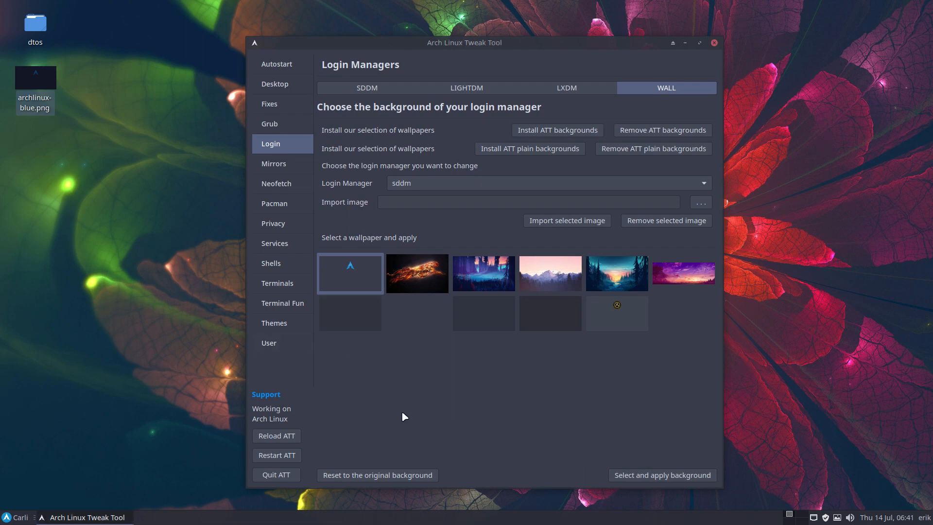
# Log out of the Xfce session to check the login screen, and log back in with the account password
pyautogui.click(22, 517)
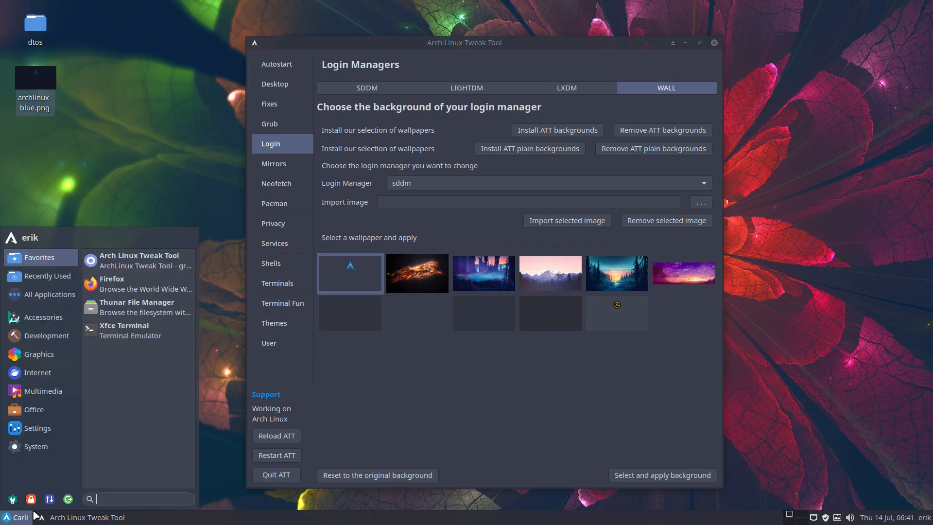
pyautogui.click(69, 499)
pyautogui.click(416, 216)
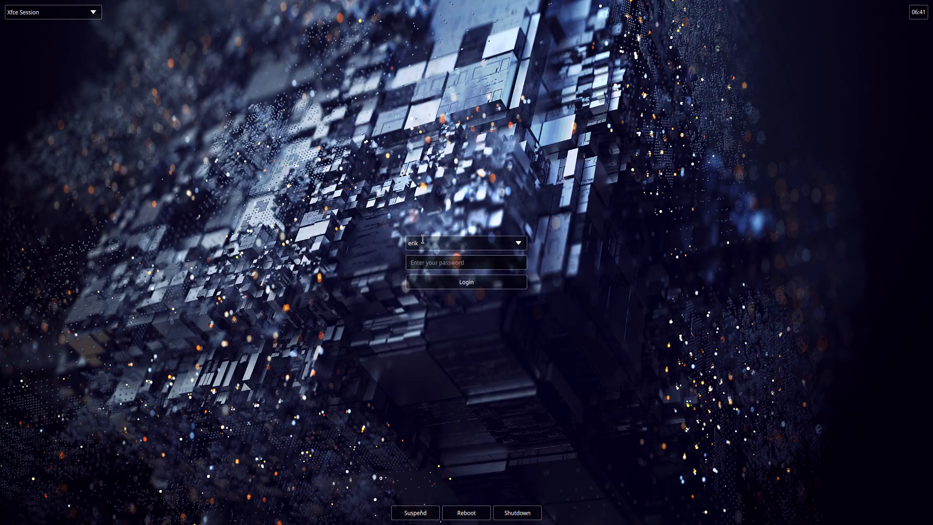
pyautogui.click(439, 261)
pyautogui.write('****')
pyautogui.press('Return')
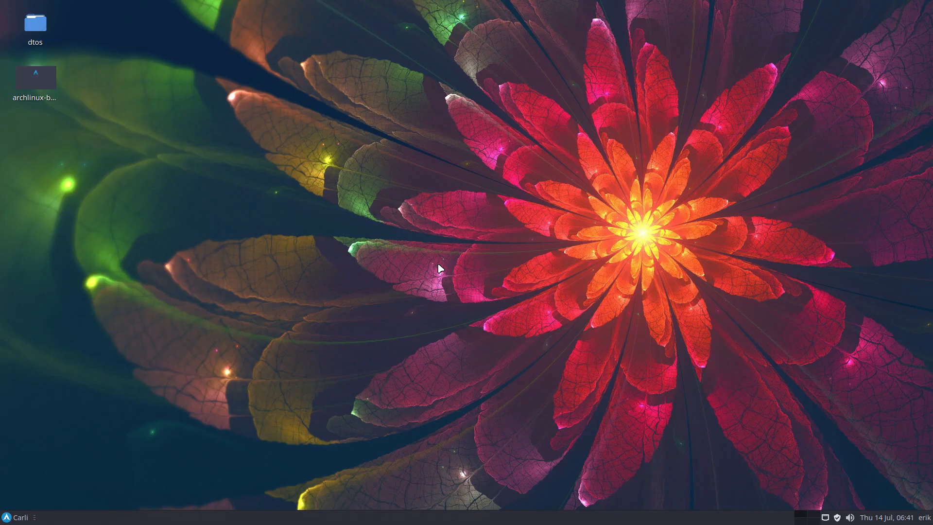
# Open the file manager and go to the /usr/share folder of the file system
pyautogui.press('super+shift+Return')
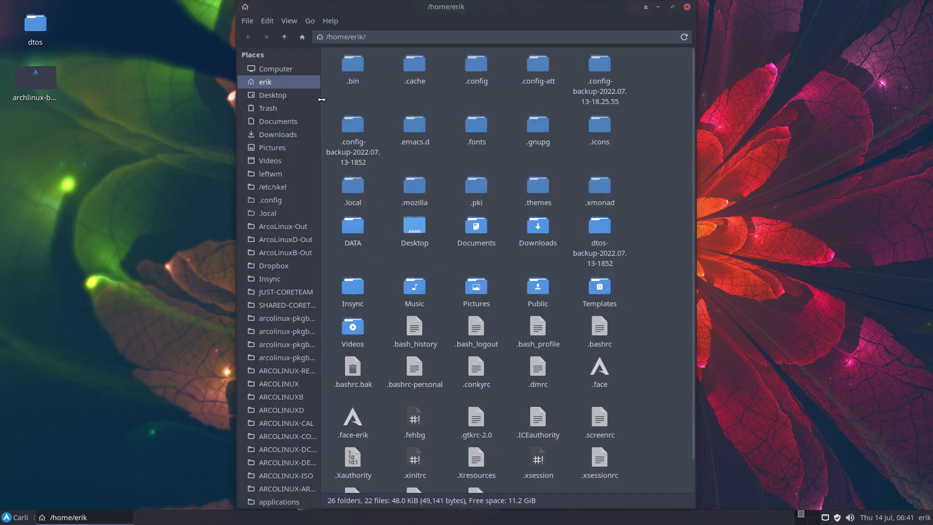
pyautogui.click(286, 71)
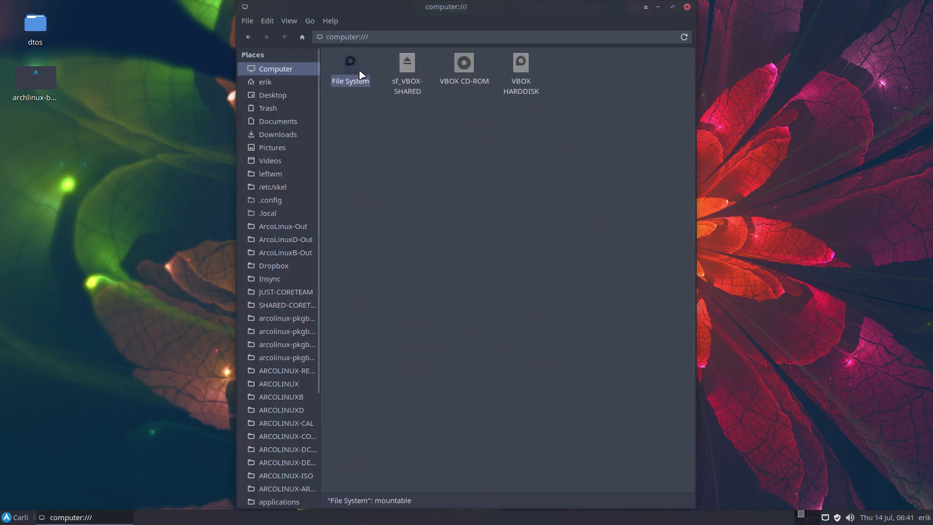
pyautogui.doubleClick(350, 66)
pyautogui.doubleClick(475, 144)
pyautogui.write('sh')
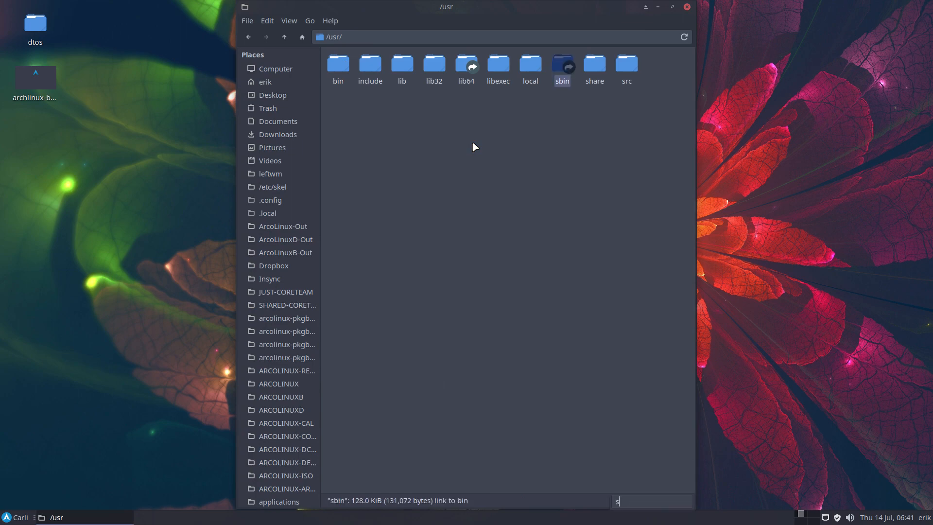
pyautogui.press('Return')
# Go to sddm/themes/arcolinux-simplicity and open theme.conf.user in the text editor
pyautogui.write('them')
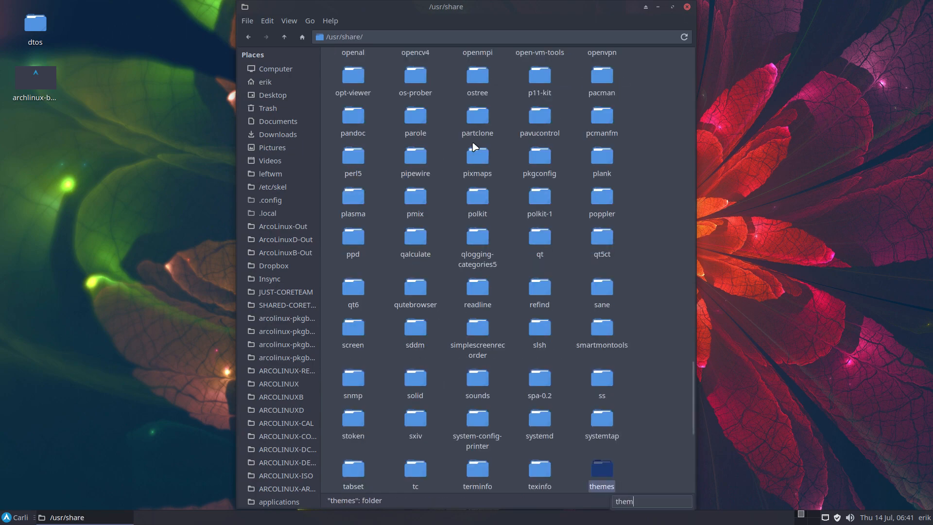
pyautogui.press('BackSpace')
pyautogui.press('BackSpace')
pyautogui.press('BackSpace')
pyautogui.press('BackSpace')
pyautogui.write('sddm')
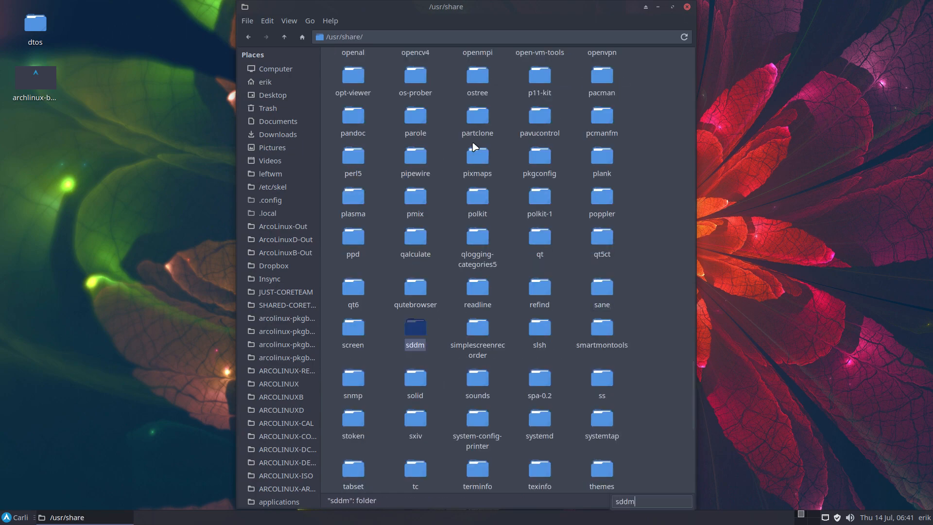
pyautogui.press('Return')
pyautogui.write('theme')
pyautogui.press('Return')
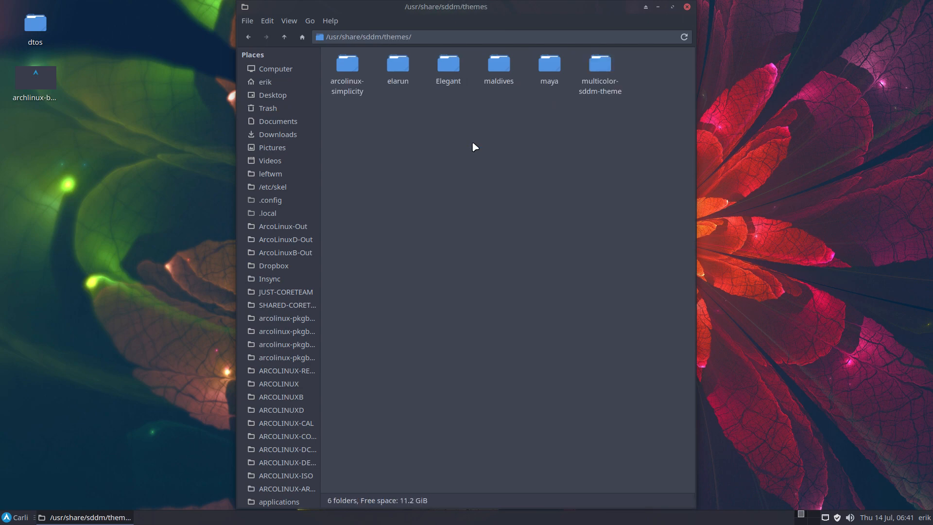
pyautogui.doubleClick(348, 70)
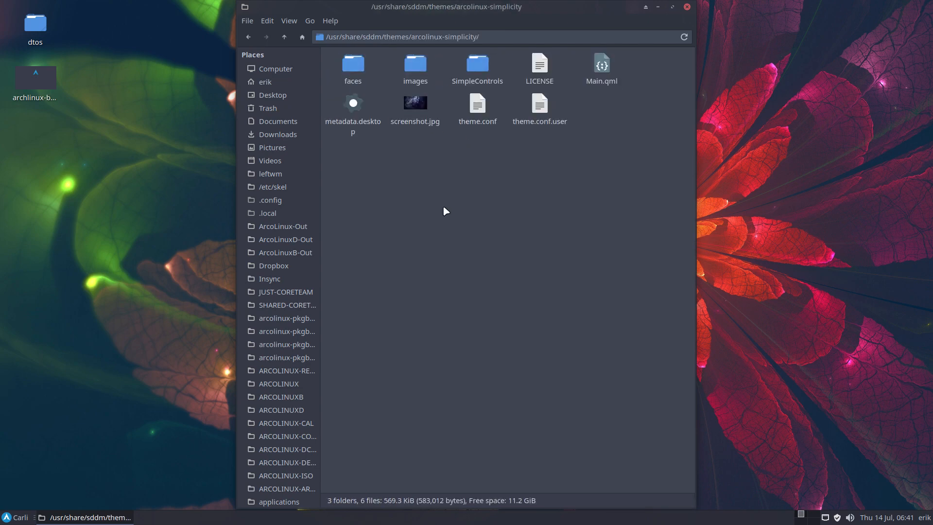
pyautogui.doubleClick(540, 107)
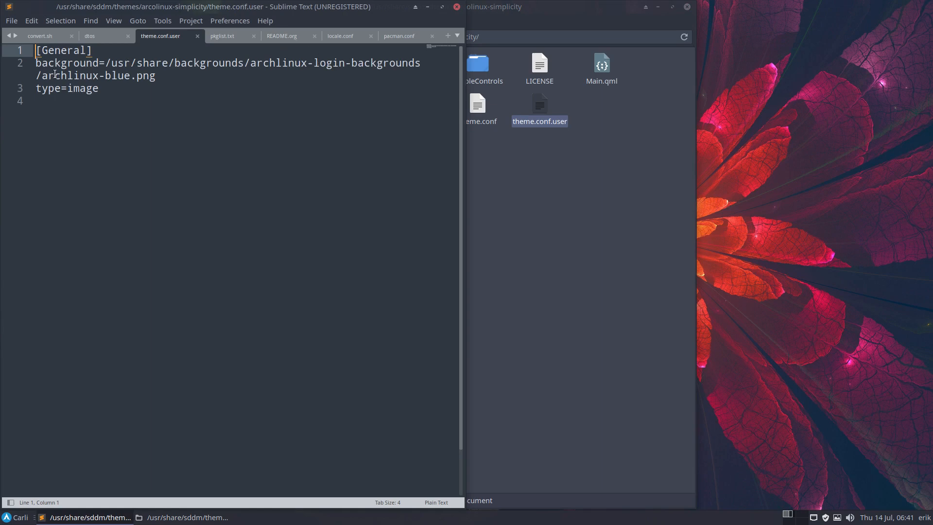
# Examine the background path in theme.conf.user against the Desktop image, placing the editor and file manager windows beside each other
pyautogui.moveTo(42, 75); pyautogui.dragTo(154, 78)
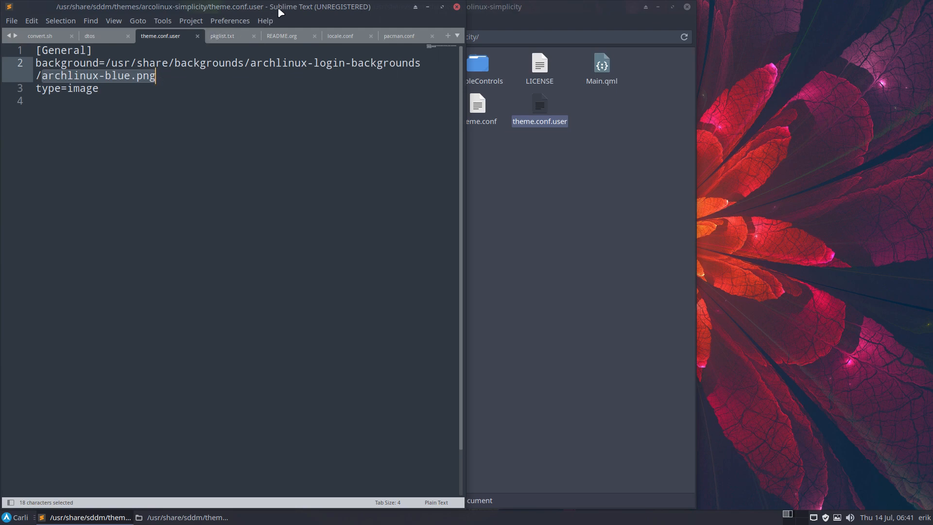
pyautogui.moveTo(278, 9); pyautogui.dragTo(734, 61)
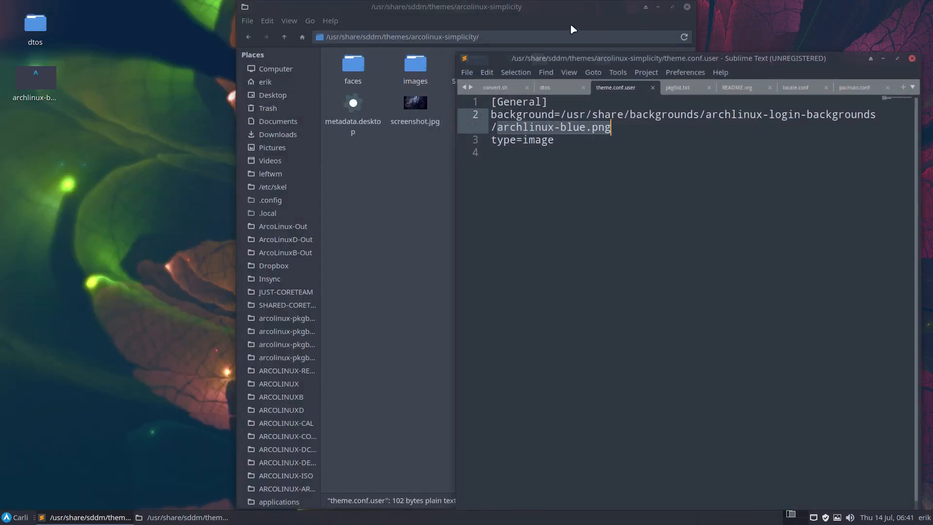
pyautogui.moveTo(499, 20); pyautogui.dragTo(381, 35)
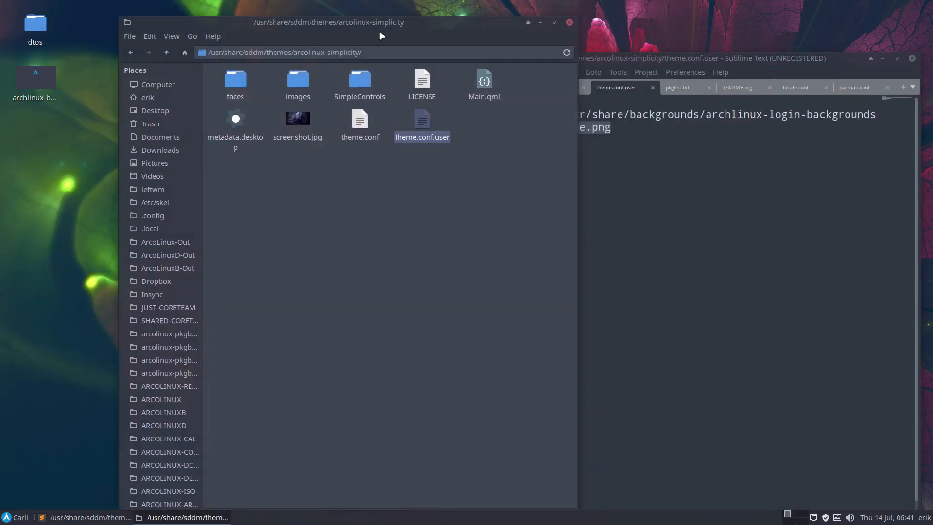
pyautogui.click(34, 78)
pyautogui.click(748, 142)
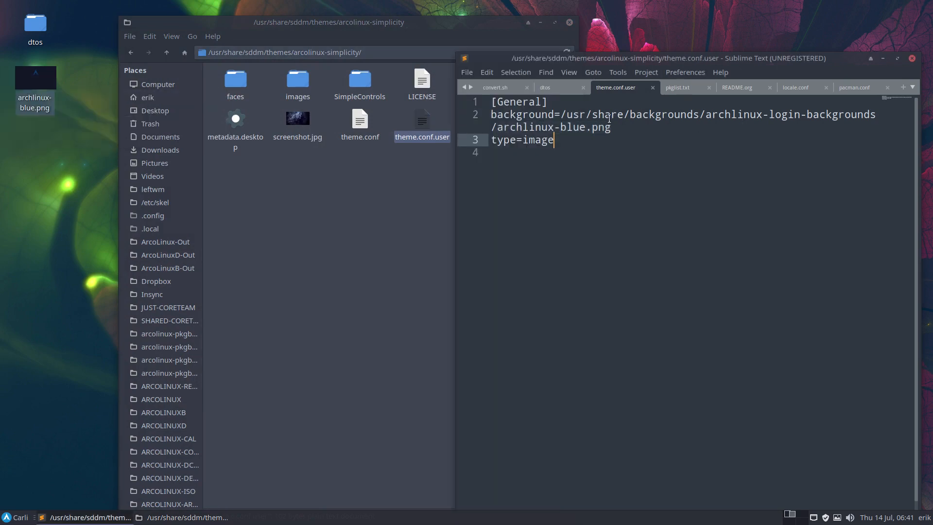
pyautogui.moveTo(34, 81)
pyautogui.moveTo(498, 127); pyautogui.dragTo(567, 117)
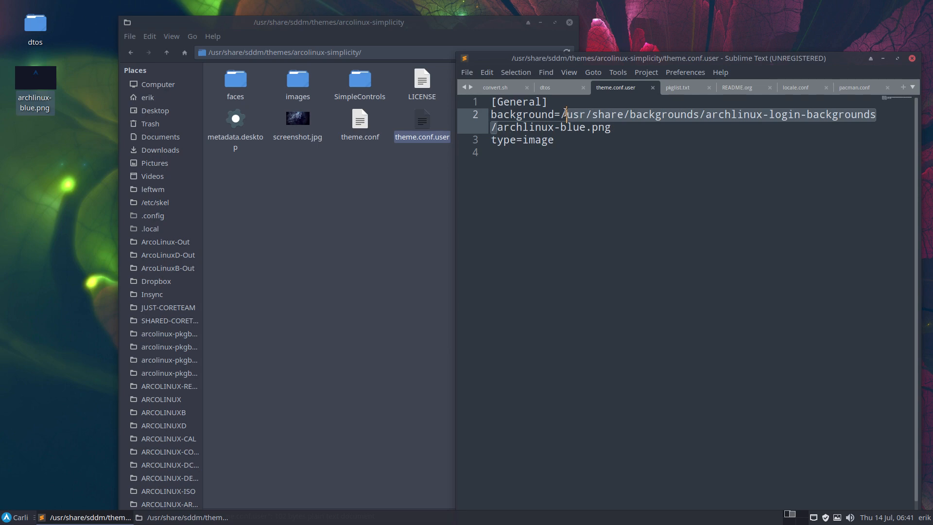
# Copy archlinux-blue.png from the desktop and paste its path over the folder part of the background path in theme.conf.user
pyautogui.rightClick(20, 74)
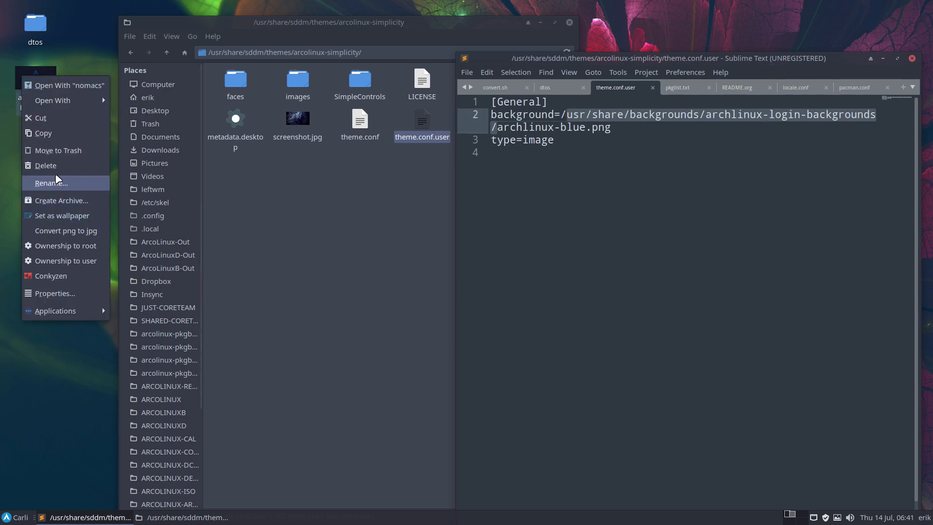
pyautogui.click(46, 133)
pyautogui.click(617, 115)
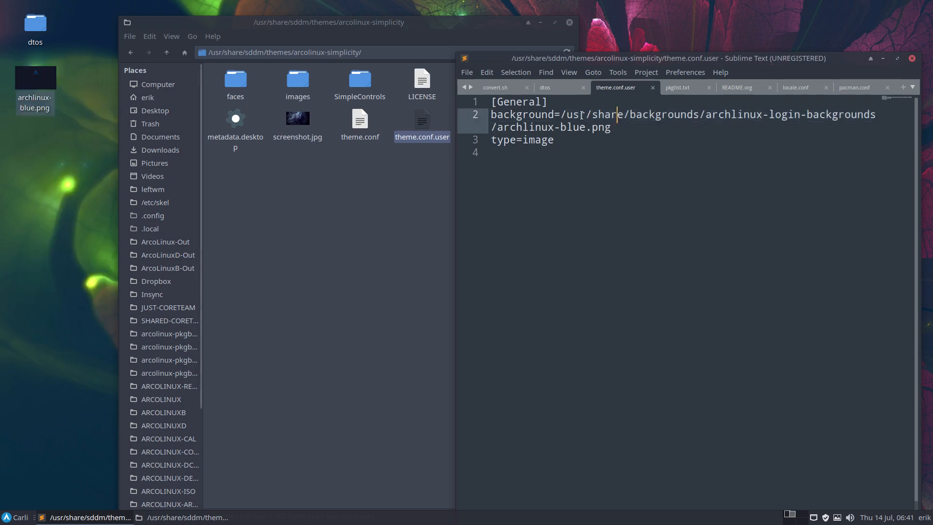
pyautogui.moveTo(566, 116); pyautogui.dragTo(496, 129)
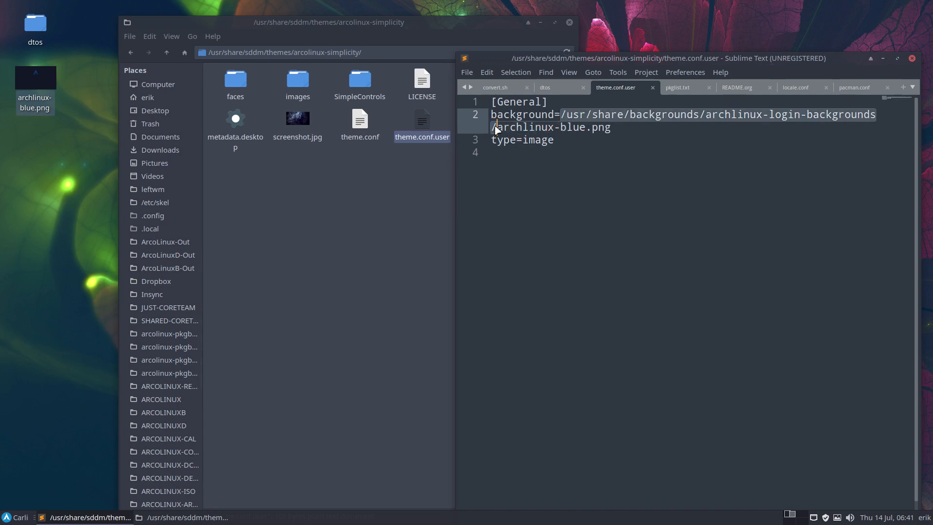
pyautogui.write('file:///home/erik/Desktop/archlinux-blue.png')
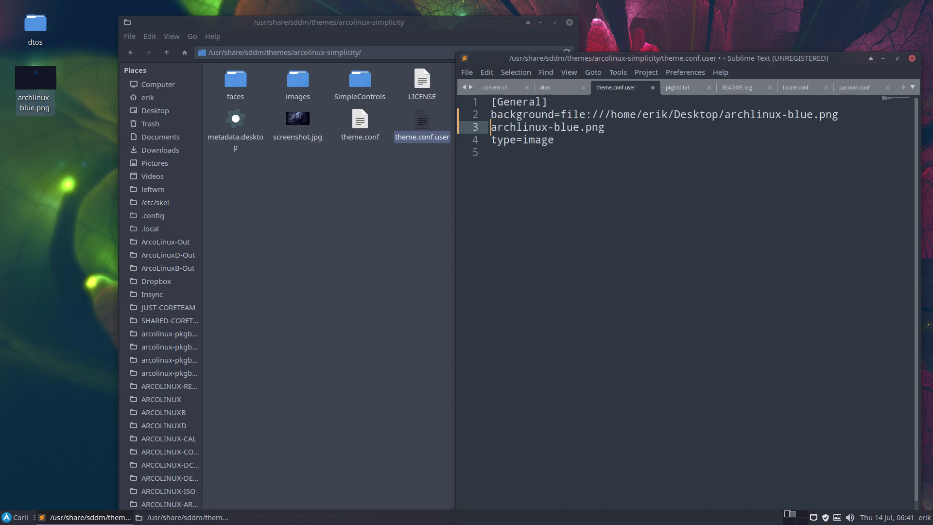
# Remove the file:// prefix from the pasted background path, keeping the leading slash
pyautogui.click(608, 115)
pyautogui.press('Left')
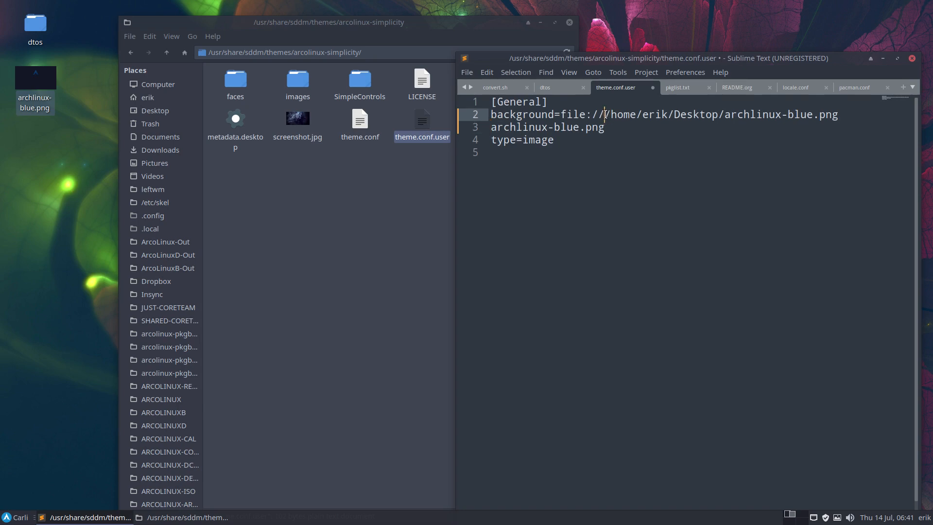
pyautogui.press('BackSpace')
pyautogui.press('BackSpace')
pyautogui.press('BackSpace')
pyautogui.press('BackSpace')
pyautogui.press('BackSpace')
pyautogui.press('BackSpace')
pyautogui.press('BackSpace')
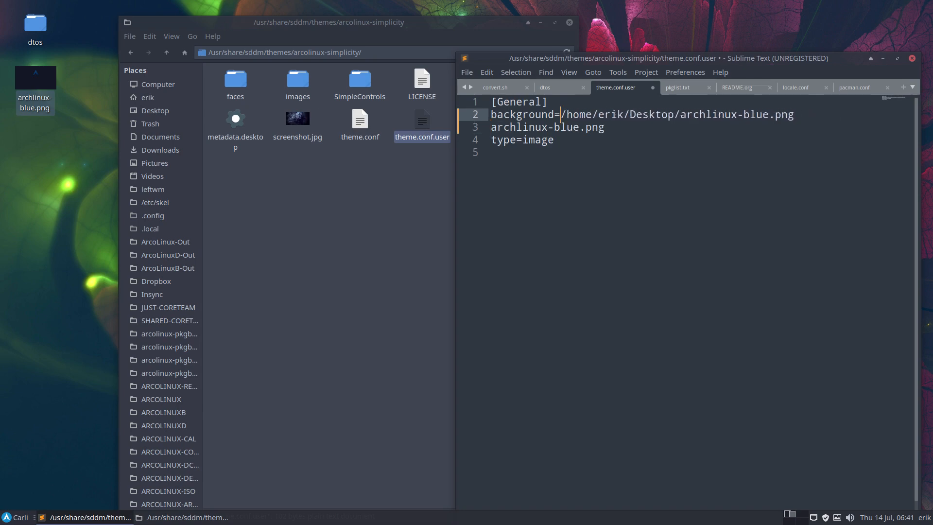
# Delete the leftover archlinux-blue.png line and save theme.conf.user, authenticating with the account password
pyautogui.moveTo(627, 128); pyautogui.dragTo(483, 127)
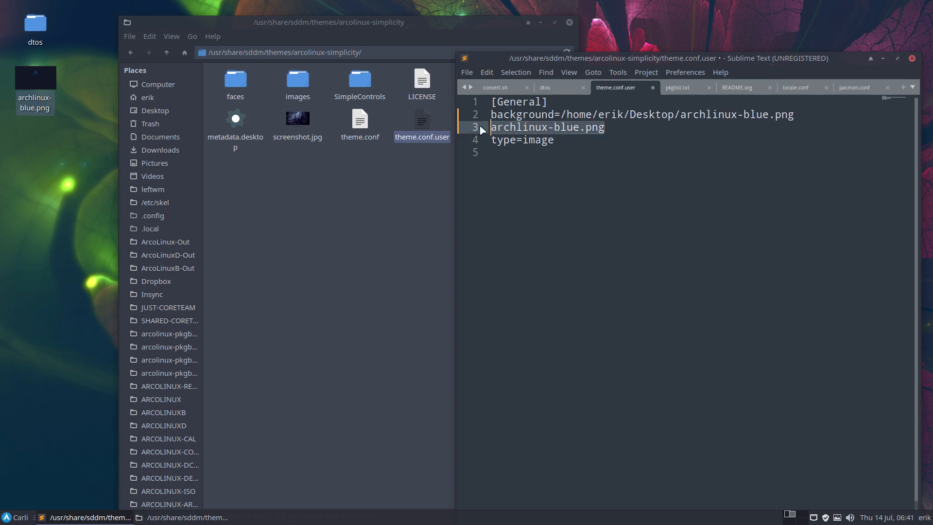
pyautogui.press('BackSpace')
pyautogui.press('BackSpace')
pyautogui.hotkey('ctrl', 's')
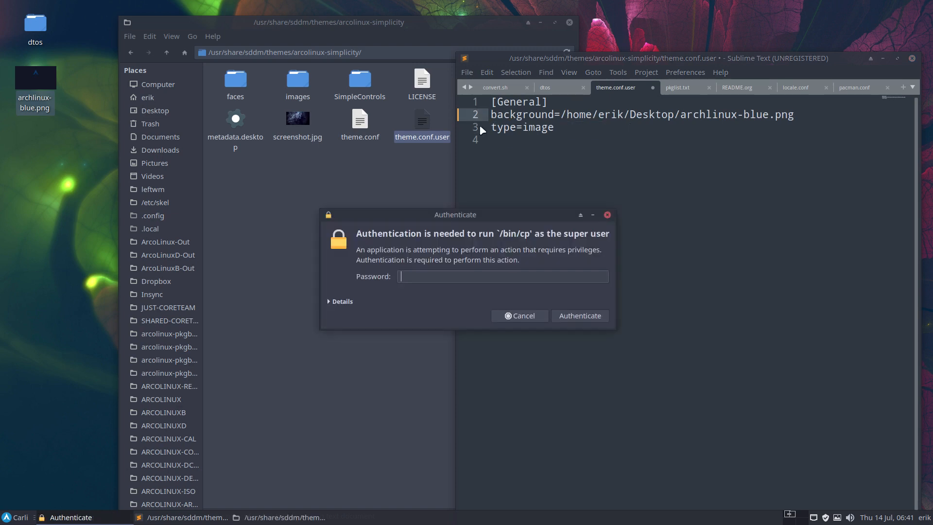
pyautogui.press('Return')
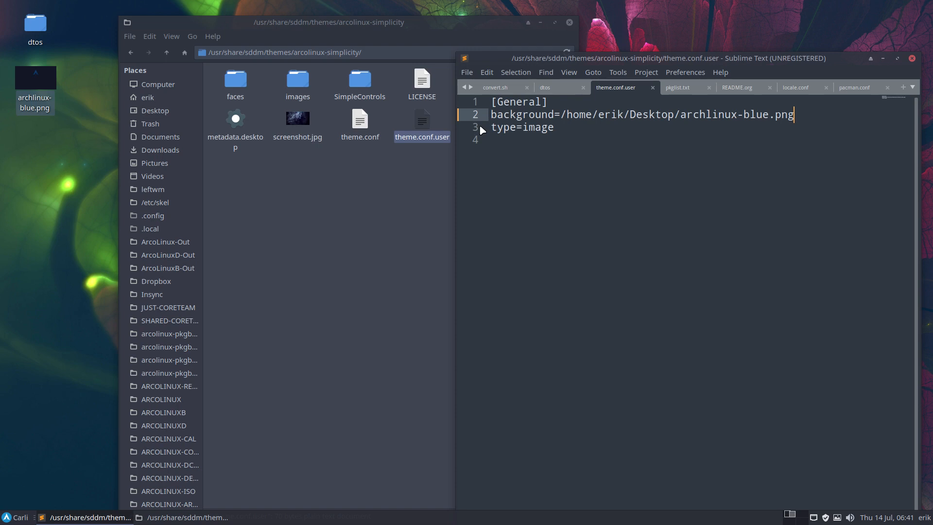
# Log out to check the login screen with the edited theme.conf.user, and log back in with the account password
pyautogui.click(10, 517)
pyautogui.click(68, 499)
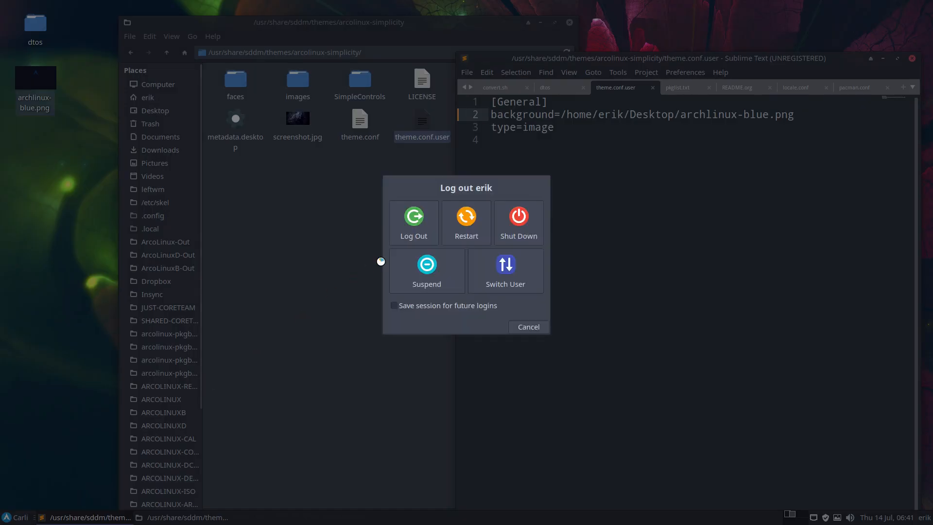
pyautogui.click(414, 235)
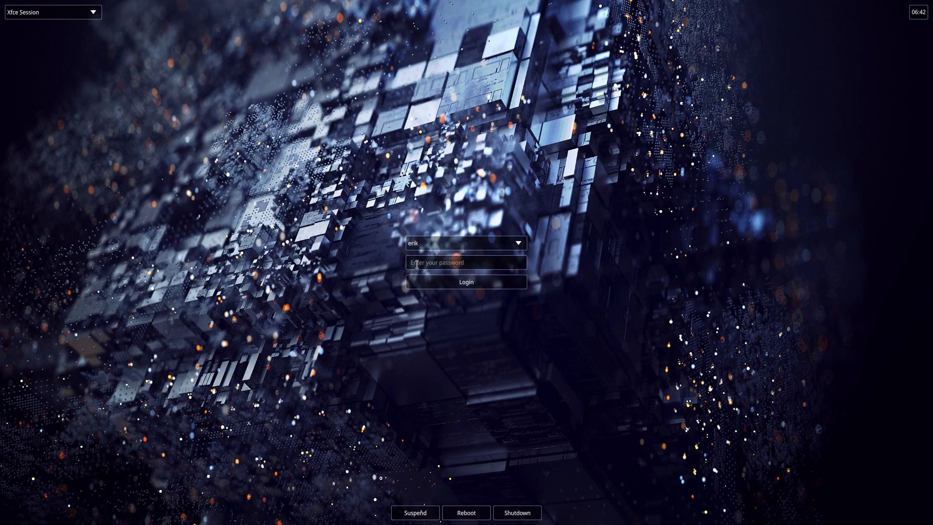
pyautogui.write('******')
pyautogui.press('Return')
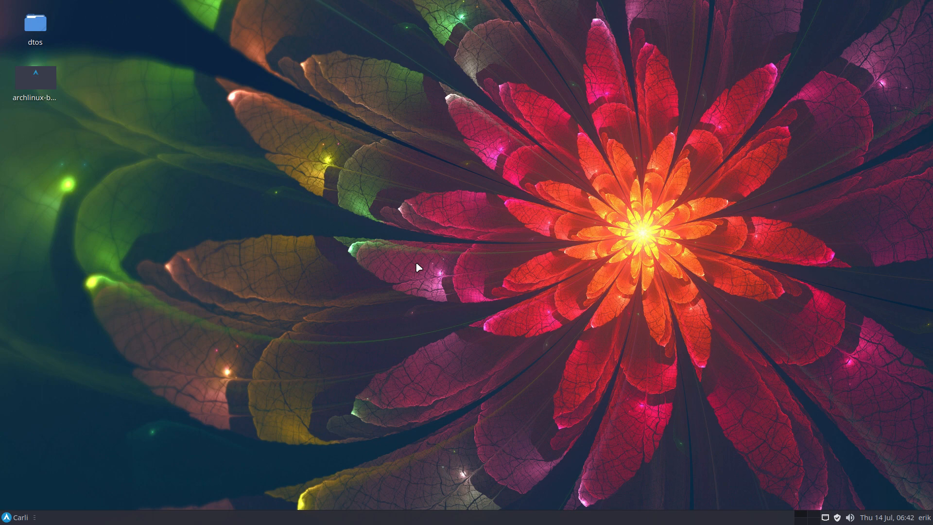
# Reopen Arch Linux Tweak Tool, removing the leftover lock file and authenticating with the account password
pyautogui.write('****')
pyautogui.press('Return')
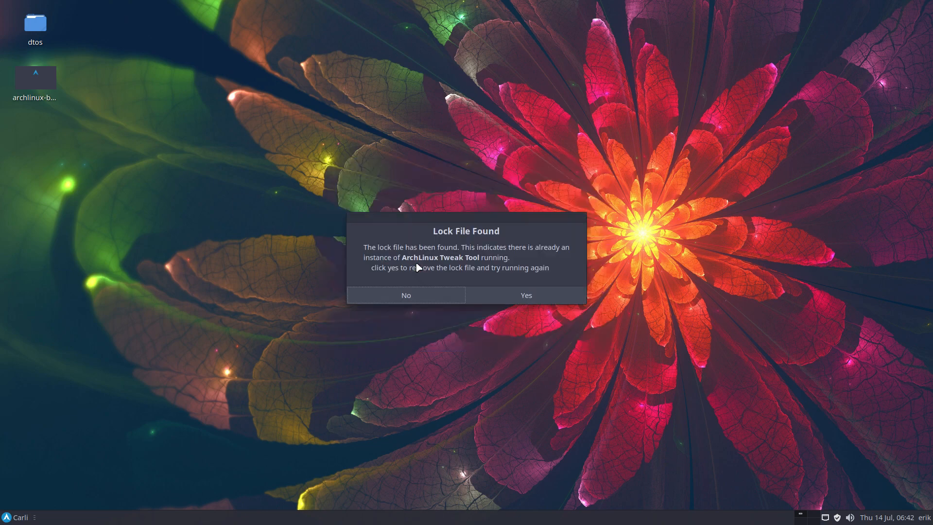
pyautogui.click(568, 296)
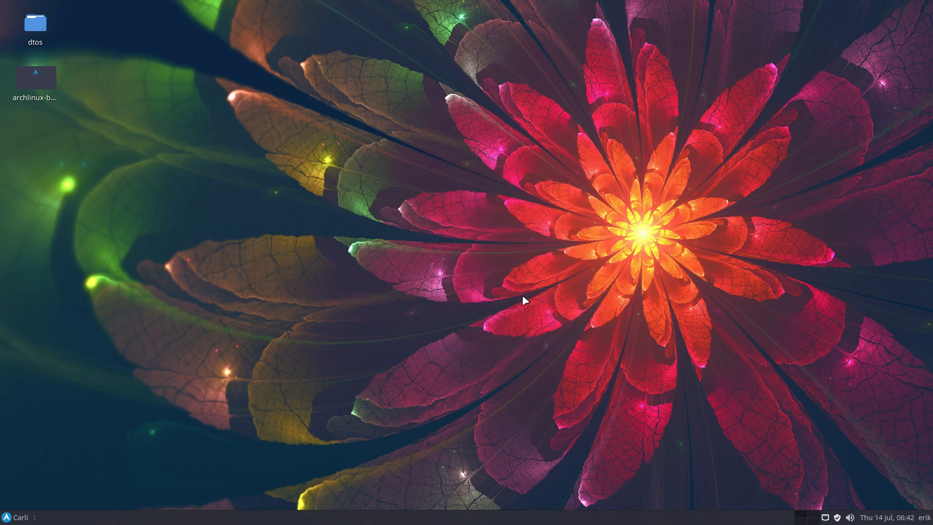
pyautogui.write('****')
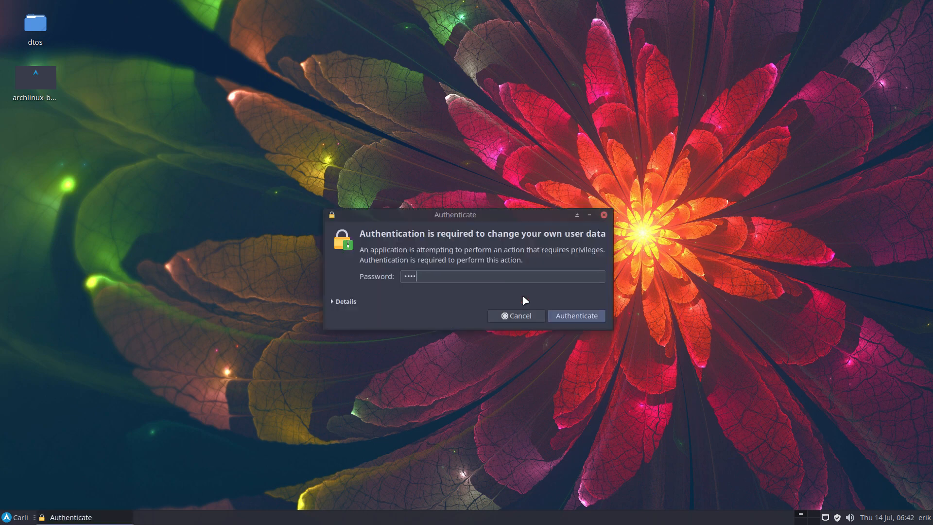
pyautogui.press('Return')
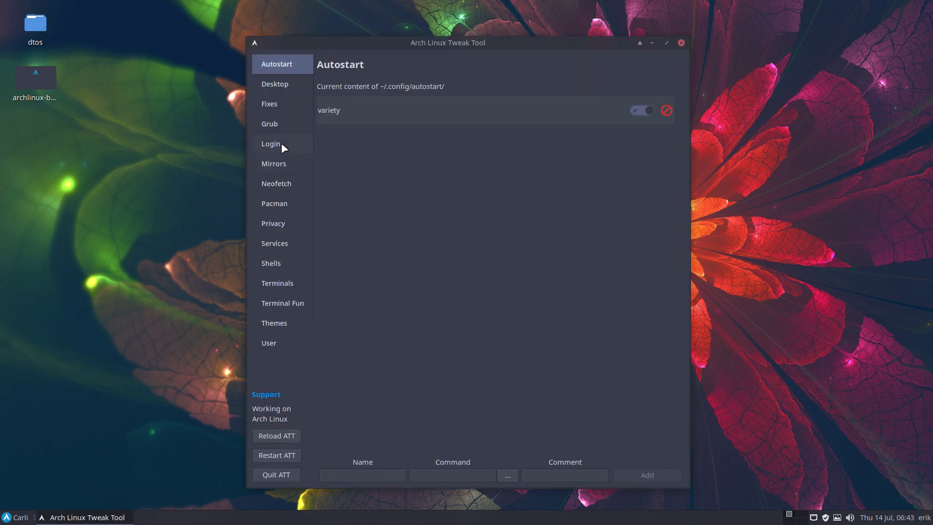
# Apply the SDDM settings with the arcolinux-simplicity theme, apply the pink mountain wallpaper as sddm background, and quit Arch Linux Tweak Tool
pyautogui.click(283, 145)
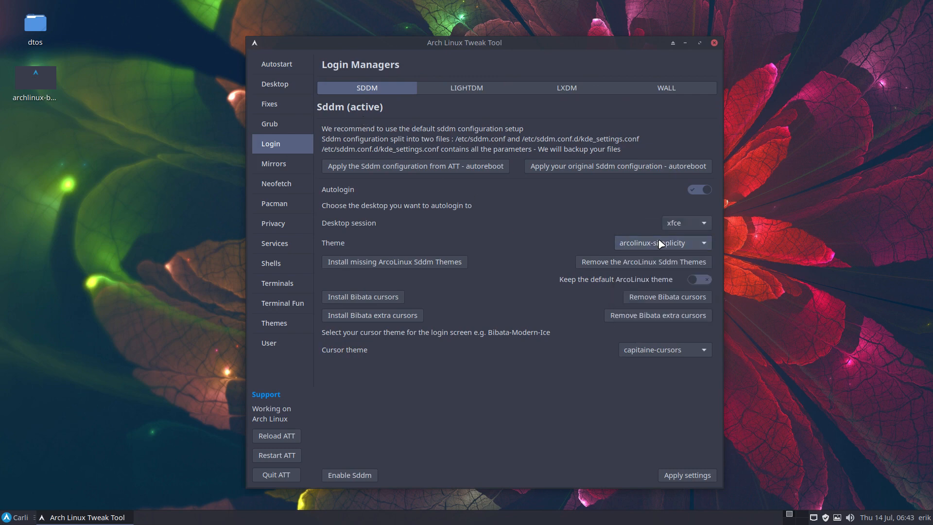
pyautogui.click(683, 480)
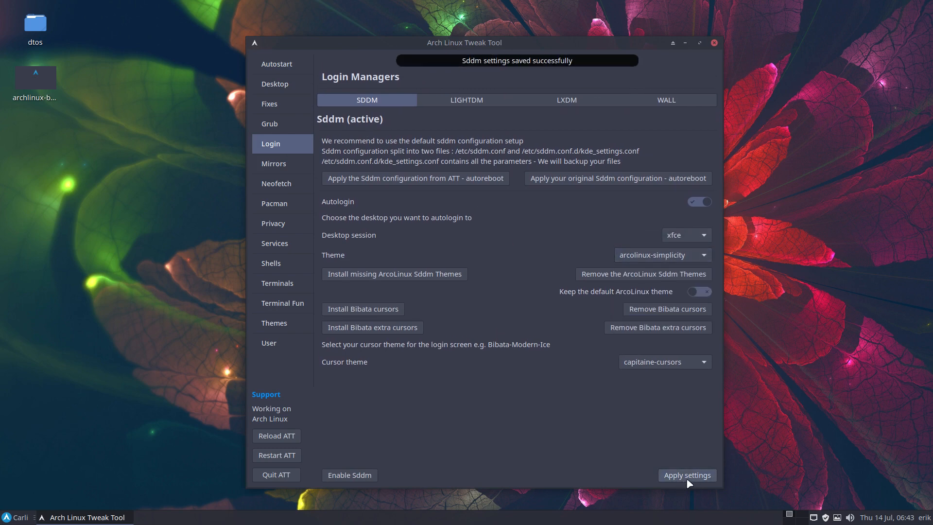
pyautogui.click(663, 101)
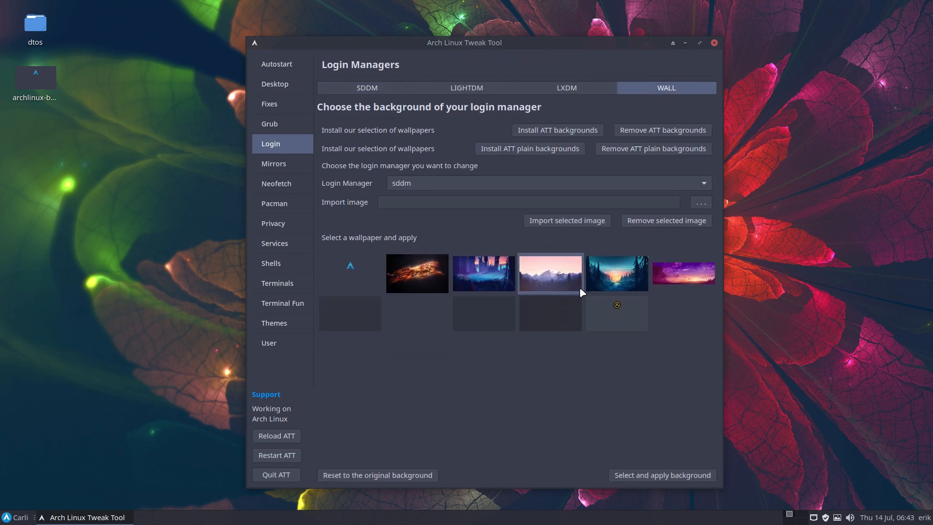
pyautogui.click(662, 475)
pyautogui.click(266, 475)
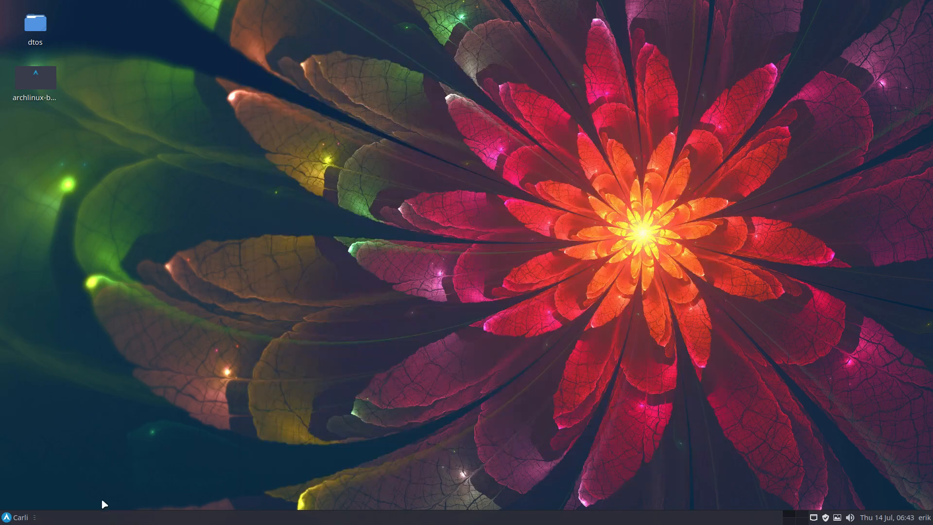
# Log out to check the login screen with the mountain wallpaper, and log back in with the account password
pyautogui.click(10, 517)
pyautogui.click(64, 498)
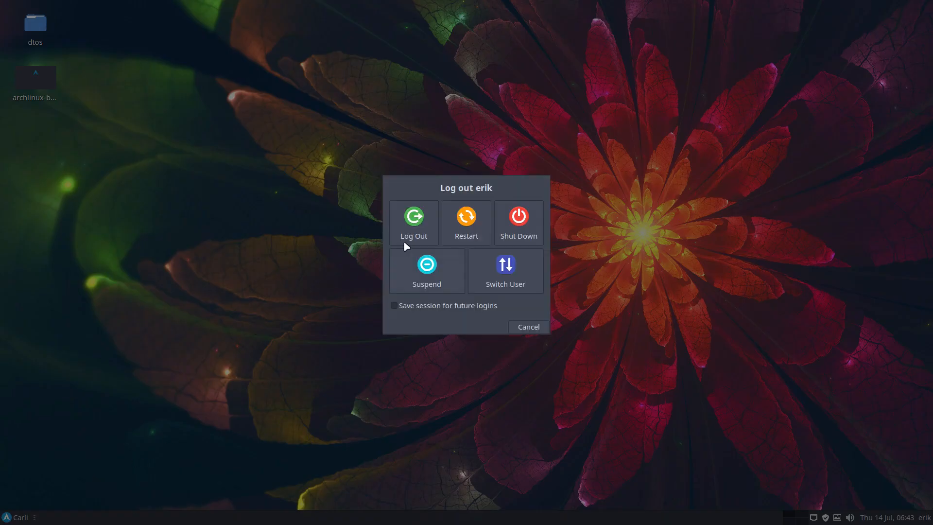
pyautogui.click(413, 216)
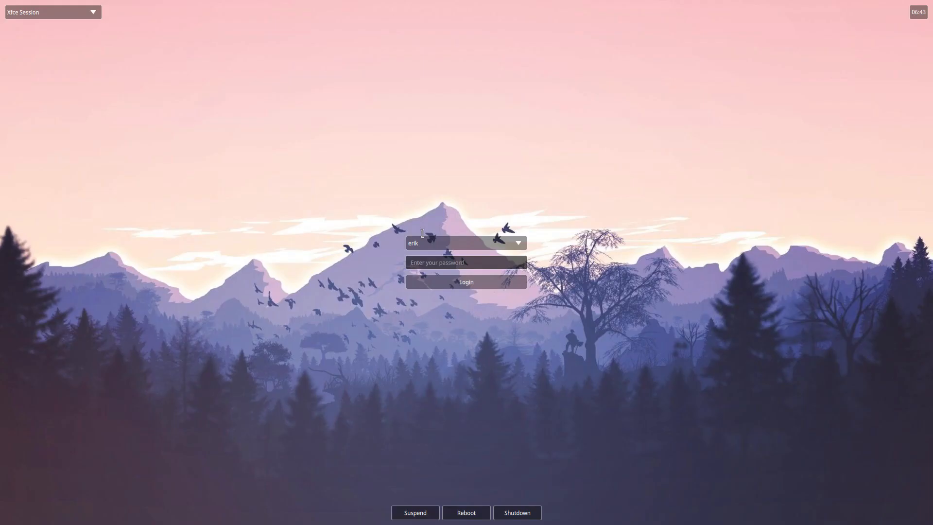
pyautogui.write('****')
pyautogui.press('Return')
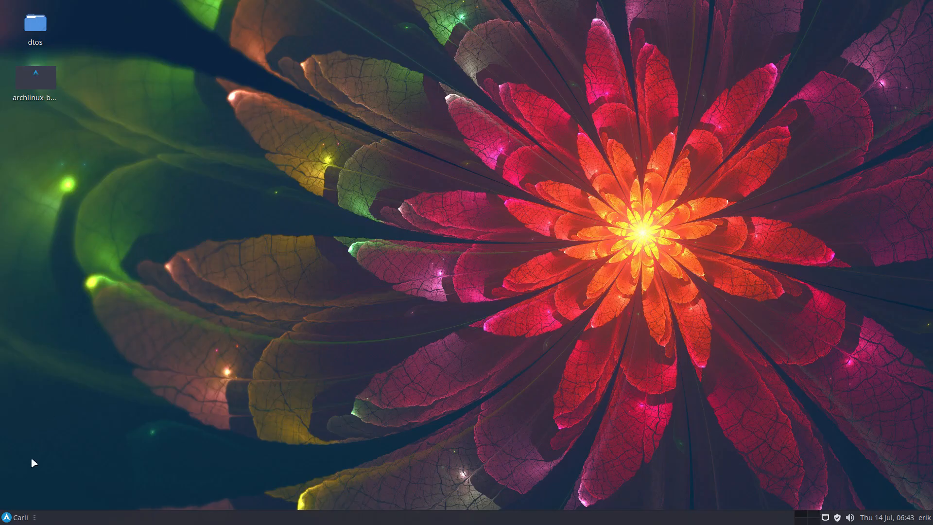
# Start Arch Linux Tweak Tool again and authenticate with the account password
pyautogui.click(16, 518)
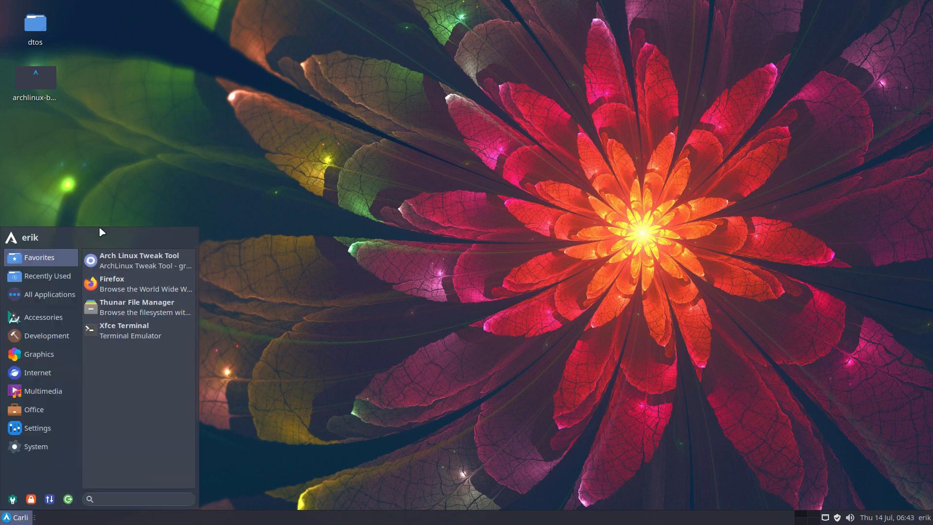
pyautogui.click(45, 78)
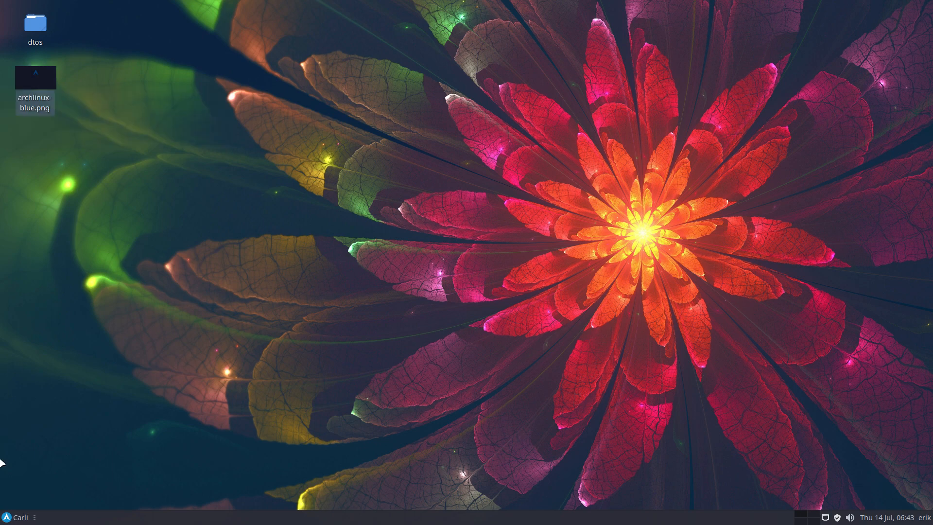
pyautogui.click(18, 518)
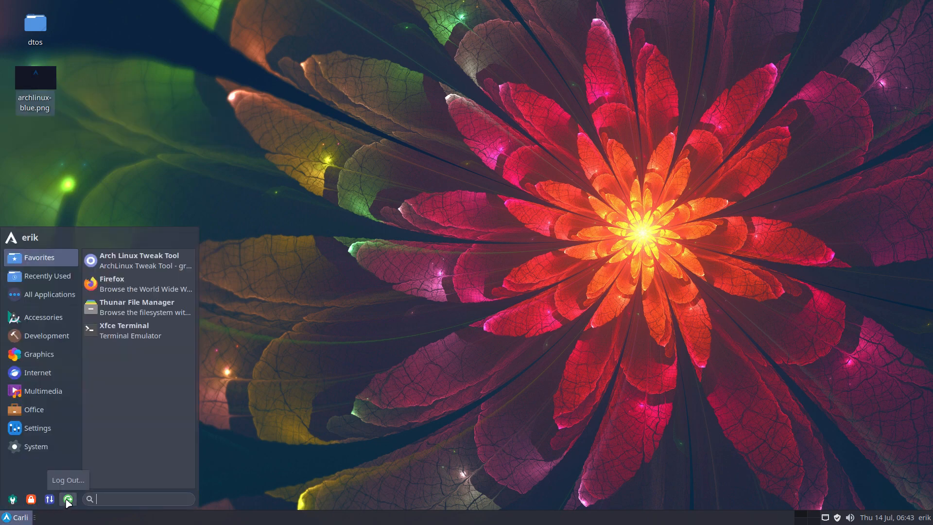
pyautogui.click(365, 335)
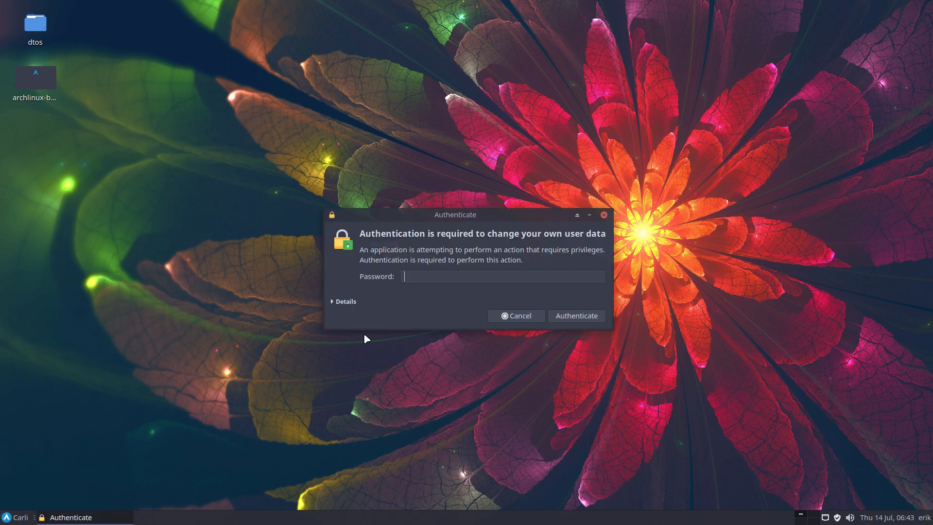
pyautogui.write('****')
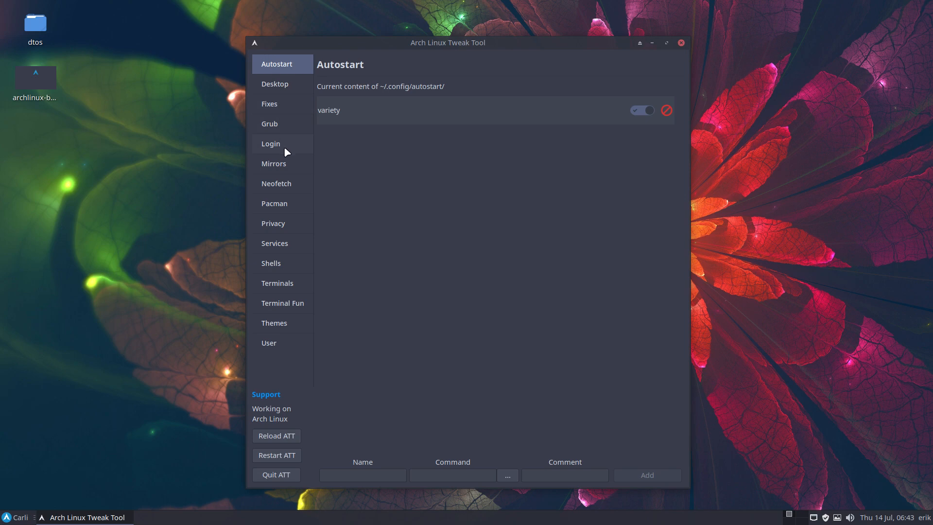
# Select the dark Arch Linux logo image among the login wallpapers for sddm
pyautogui.click(284, 148)
pyautogui.click(669, 92)
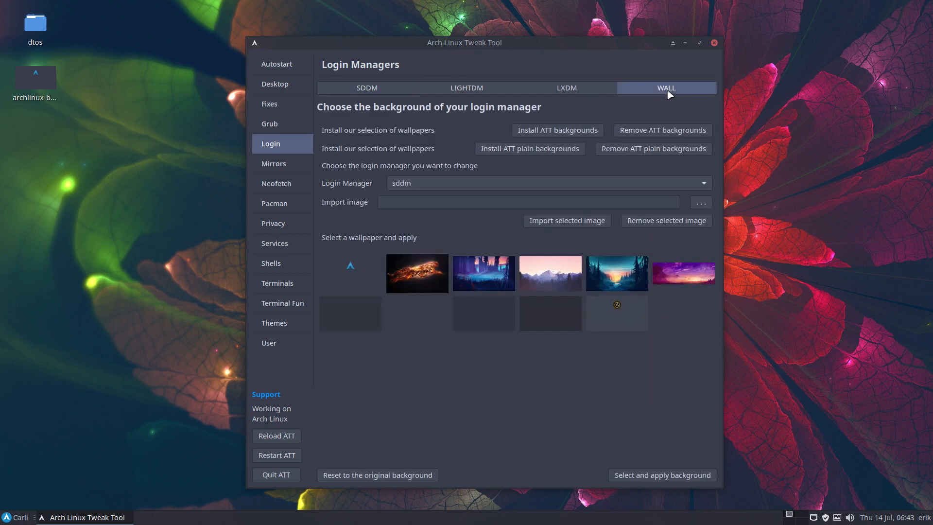
pyautogui.click(355, 273)
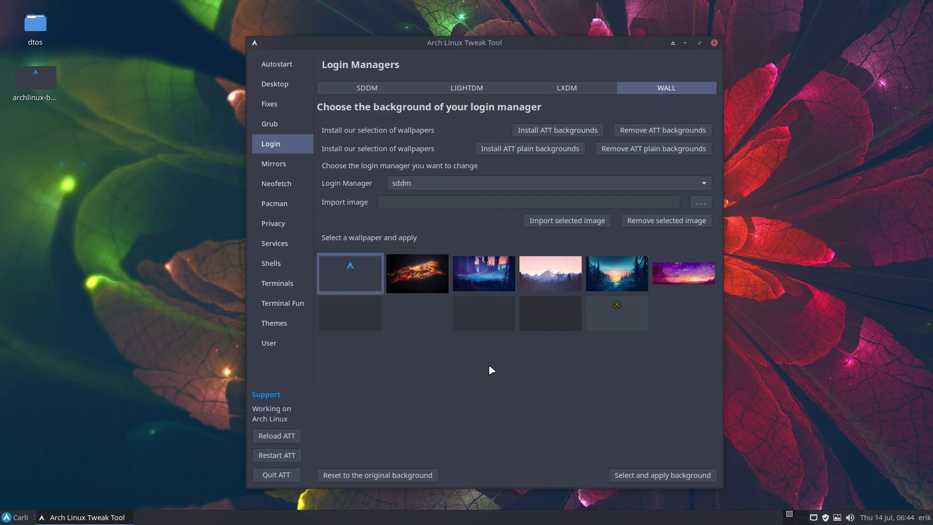
# Browse to /usr/share/backgrounds/archlinux-login-backgrounds in the file manager, beside the tweak tool, and select archlinux-blue.png
pyautogui.press('super+shift+Return')
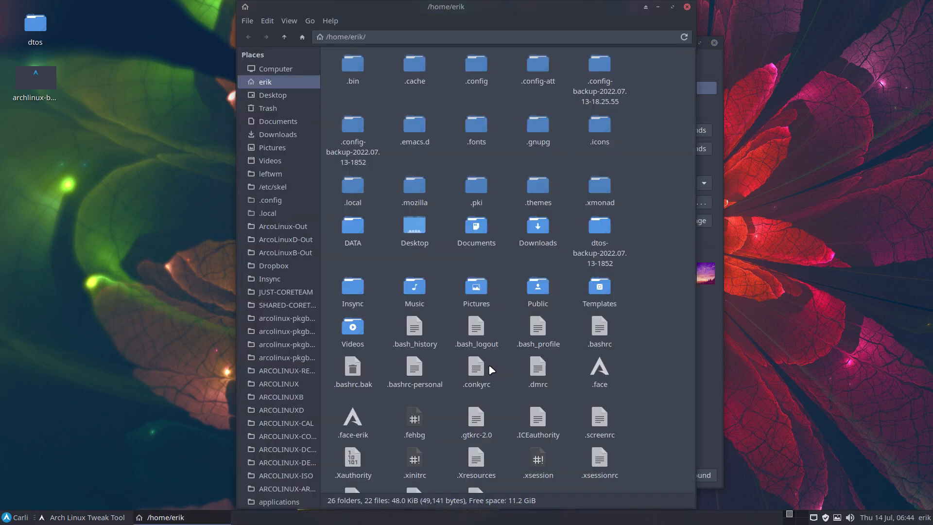
pyautogui.click(272, 69)
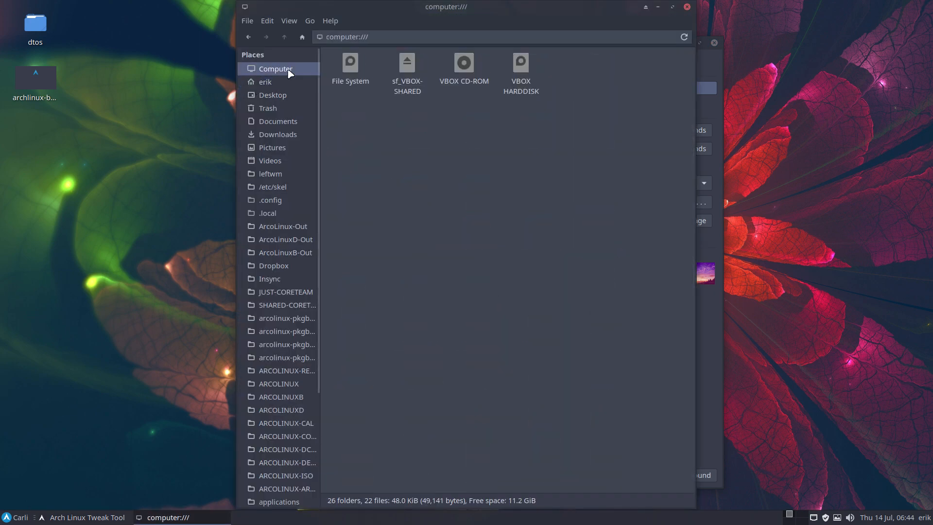
pyautogui.click(350, 73)
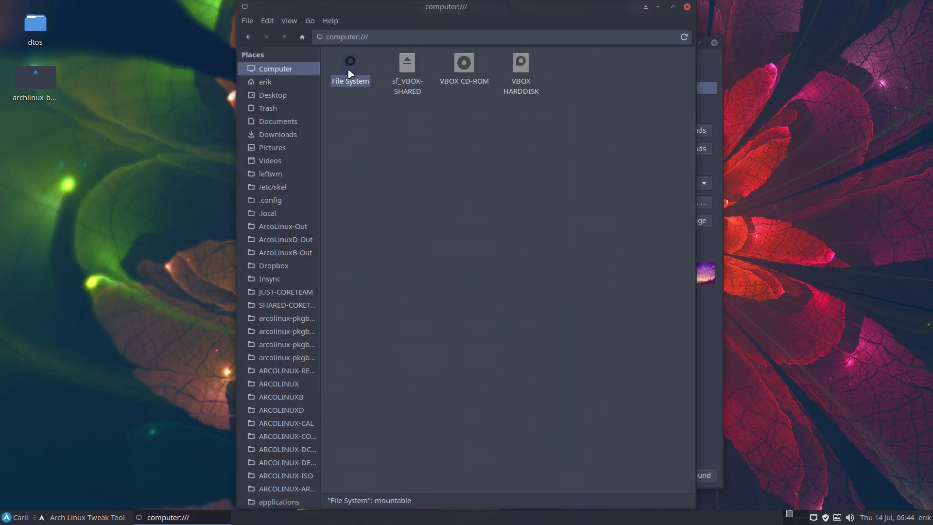
pyautogui.doubleClick(350, 73)
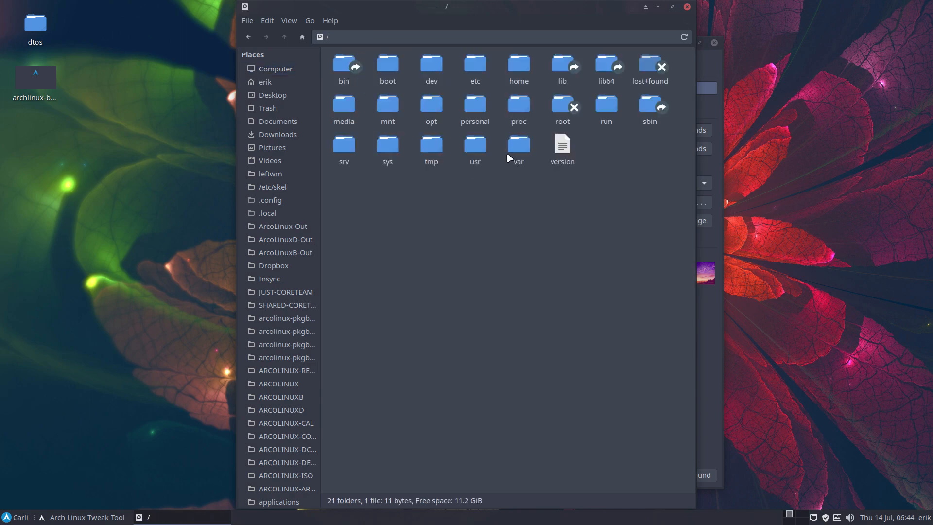
pyautogui.click(478, 151)
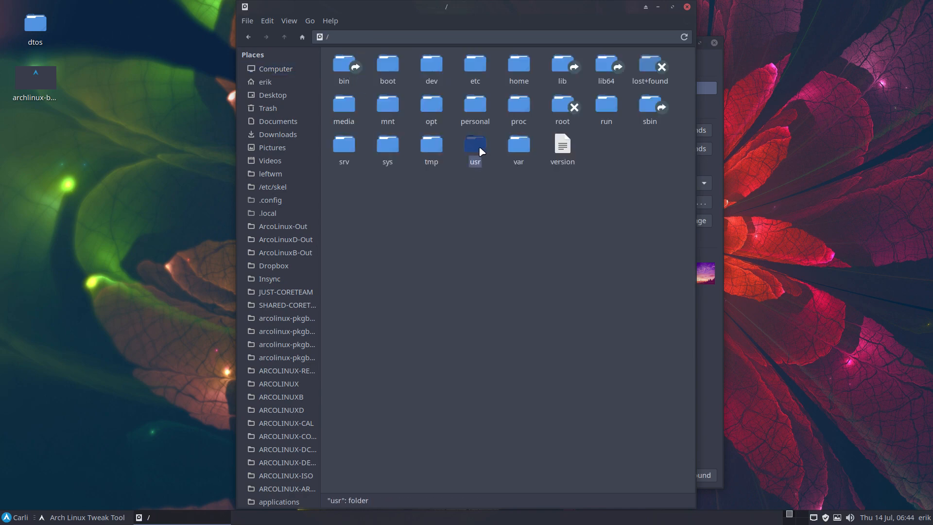
pyautogui.moveTo(496, 6); pyautogui.dragTo(217, 22)
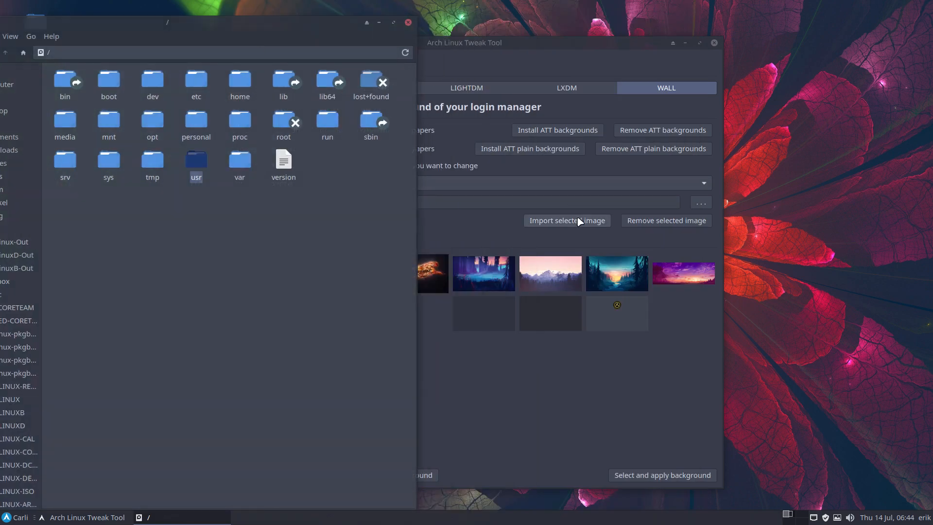
pyautogui.doubleClick(195, 161)
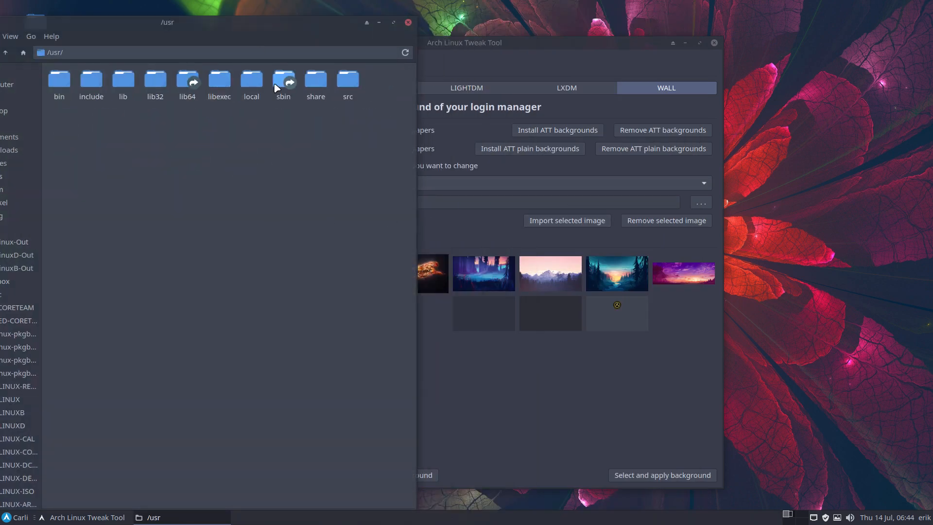
pyautogui.doubleClick(316, 80)
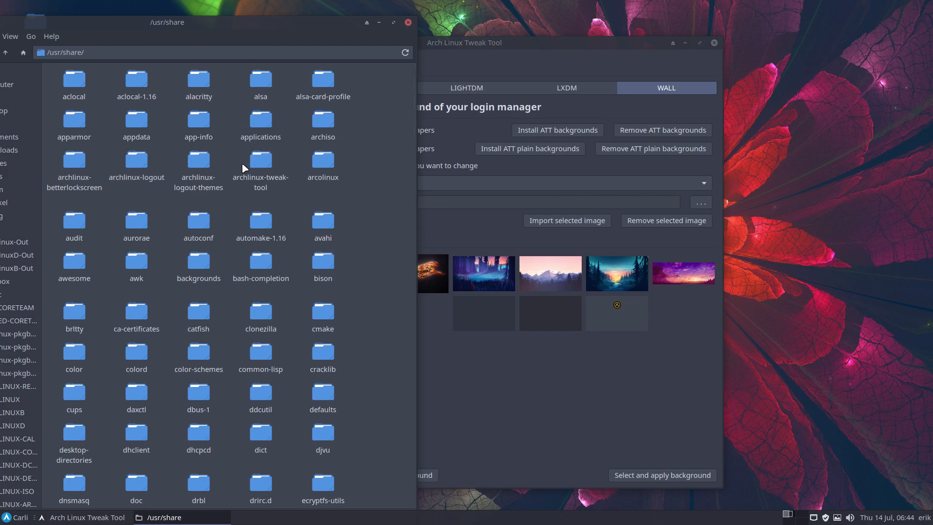
pyautogui.doubleClick(206, 265)
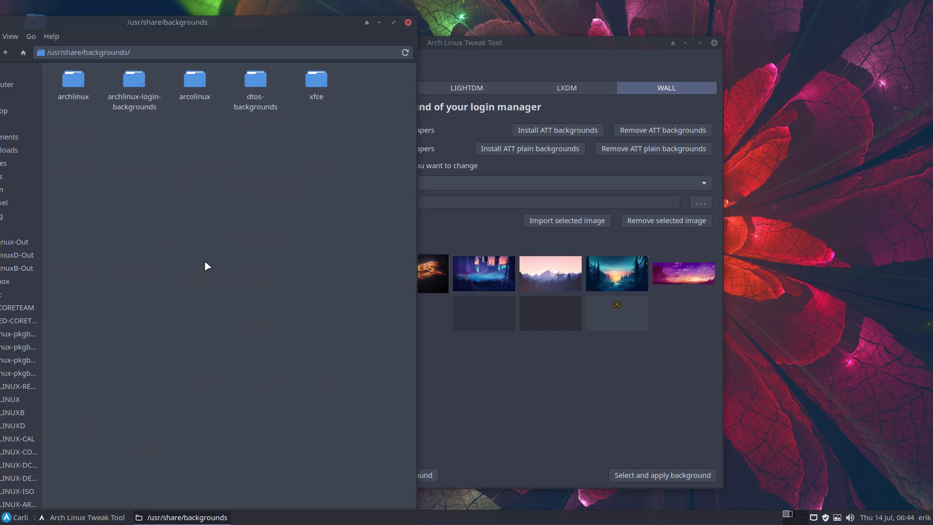
pyautogui.doubleClick(135, 85)
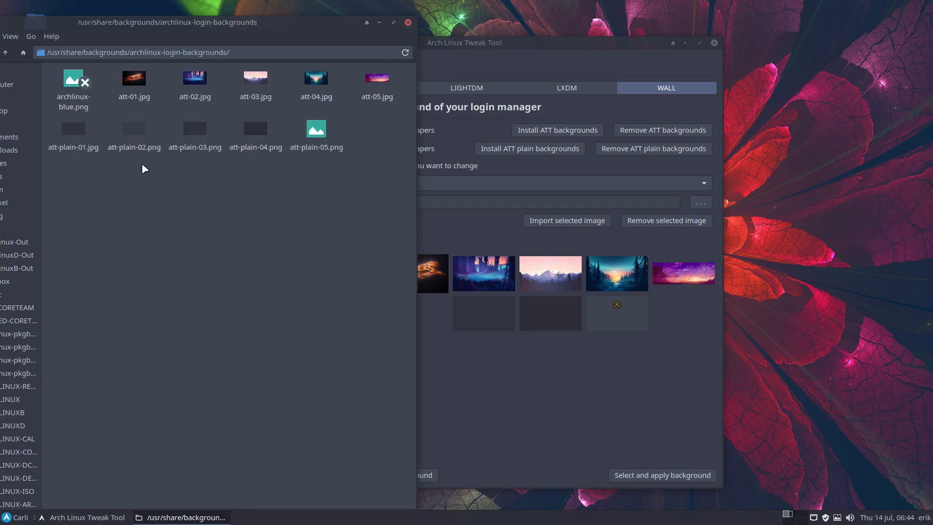
pyautogui.click(73, 90)
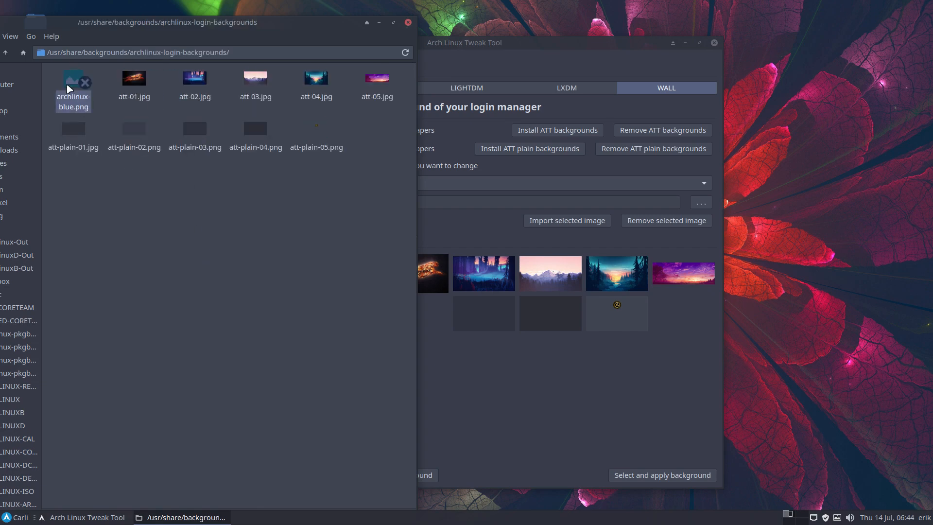
# Open a terminal in the archlinux-login-backgrounds folder, list the files with ll, and highlight the permissions of archlinux-blue.png
pyautogui.rightClick(170, 207)
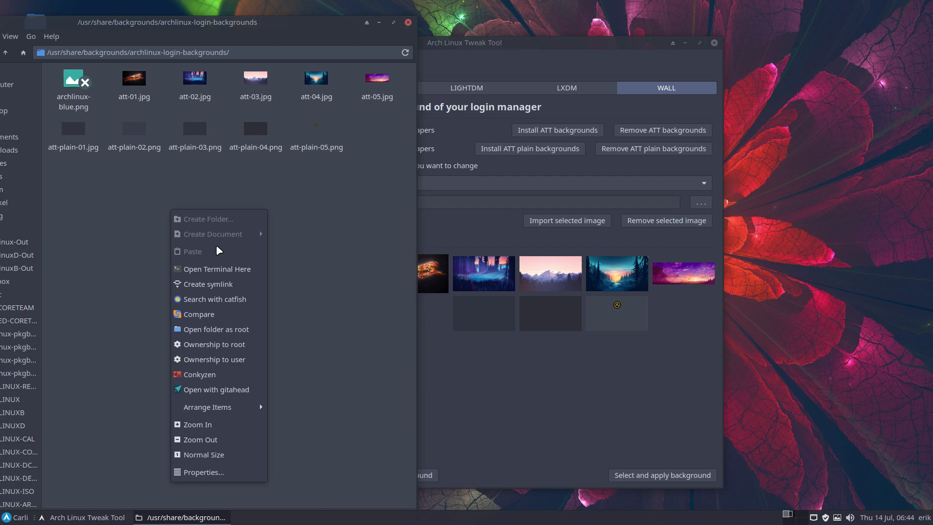
pyautogui.click(247, 269)
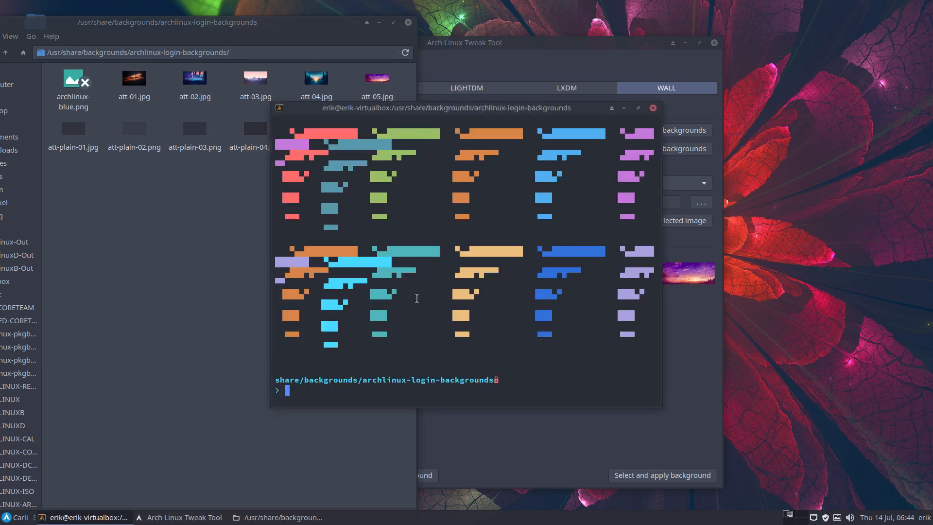
pyautogui.write('ll')
pyautogui.press('Return')
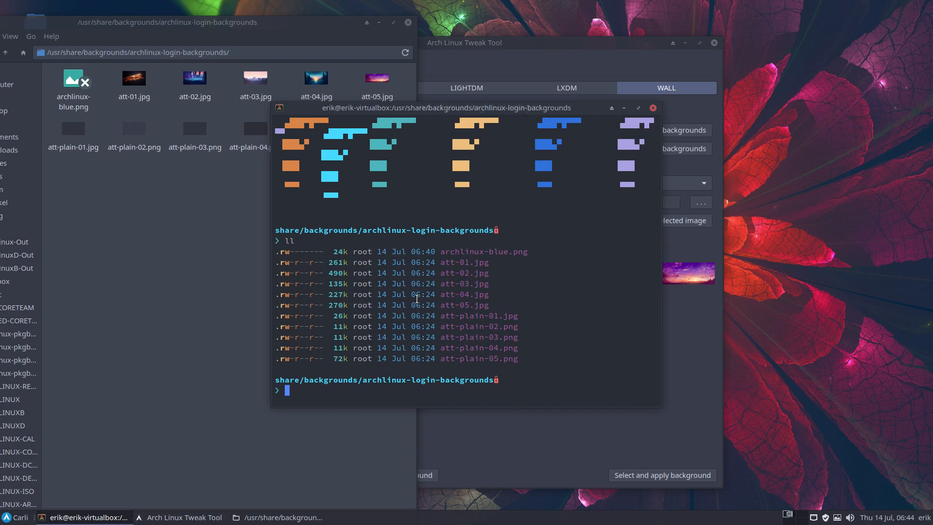
pyautogui.moveTo(280, 251); pyautogui.dragTo(327, 255)
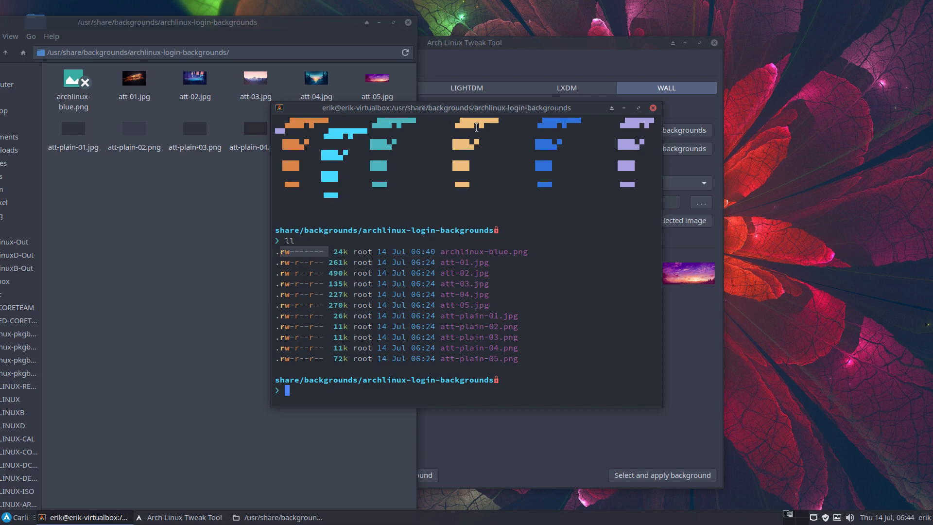
# Set the permissions of archlinux-blue.png to 644 with sudo chmod, authenticating with the account password
pyautogui.moveTo(482, 110); pyautogui.dragTo(516, 137)
pyautogui.write('sudo chmpm')
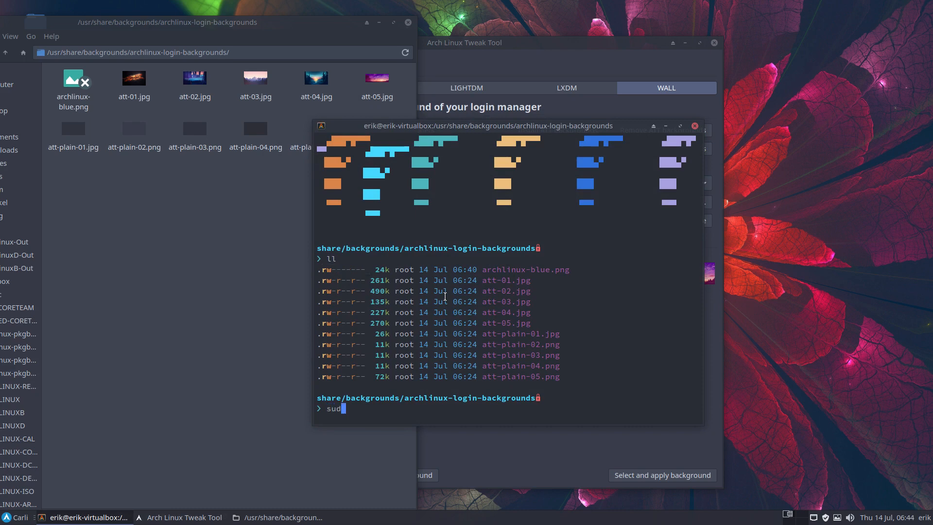
pyautogui.press('BackSpace')
pyautogui.press('BackSpace')
pyautogui.write('od')
pyautogui.write('644 archlinux-blue.png')
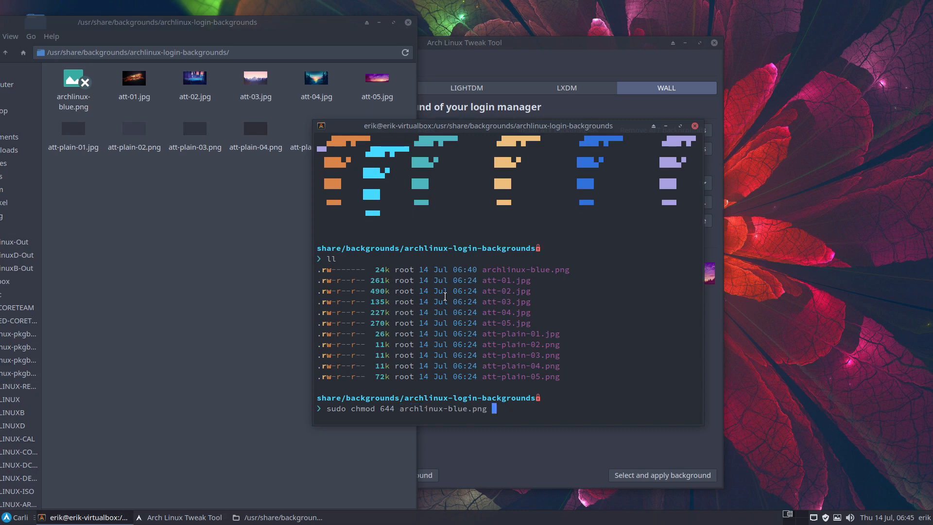
pyautogui.press('Return')
# List the folder again with ll to check archlinux-blue.png's permissions and its thumbnail in the file manager, and close the terminal
pyautogui.press('Return')
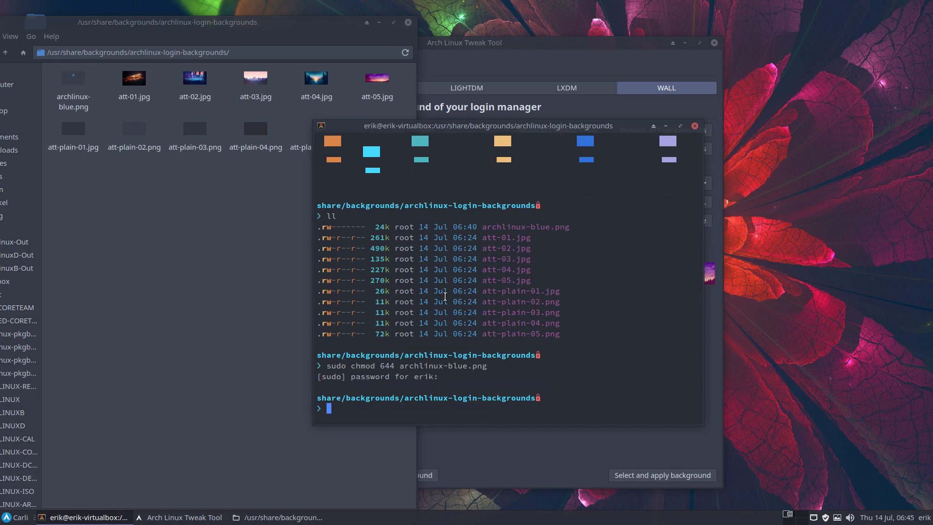
pyautogui.write('ll')
pyautogui.press('Return')
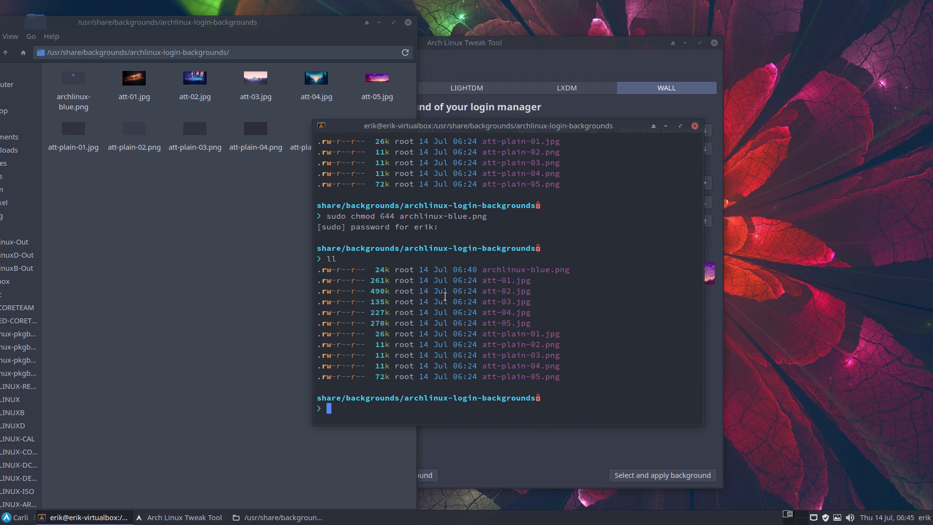
pyautogui.click(70, 81)
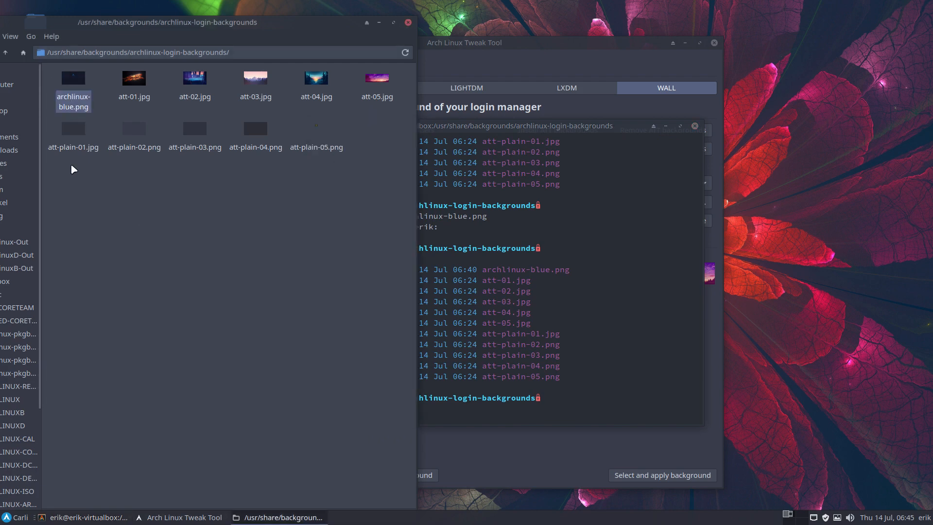
pyautogui.click(589, 303)
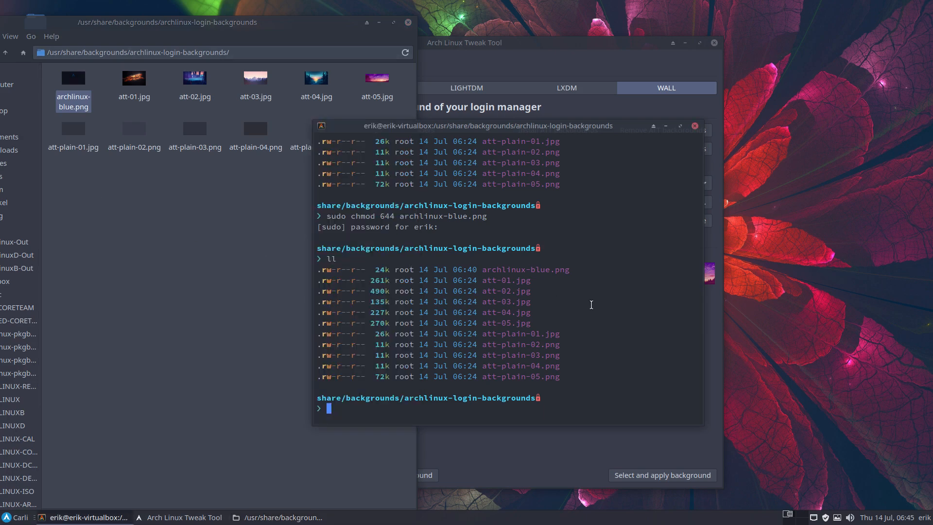
pyautogui.click(695, 126)
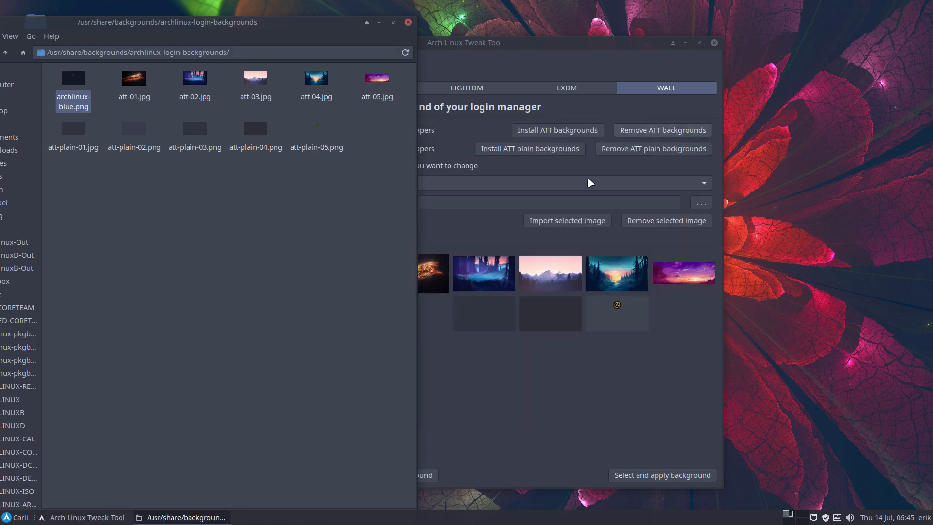
# Apply the selected Arch Linux logo wallpaper to sddm in Arch Linux Tweak Tool and quit the tool
pyautogui.click(488, 229)
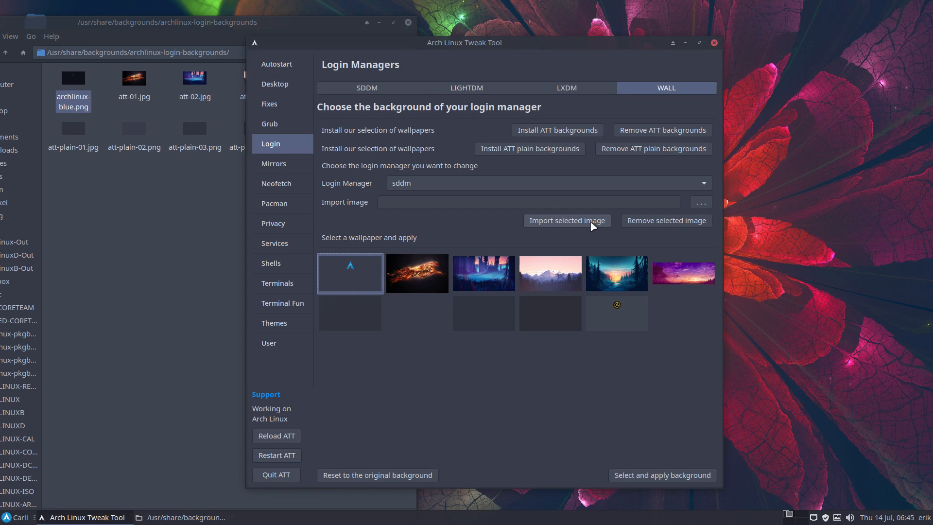
pyautogui.click(688, 475)
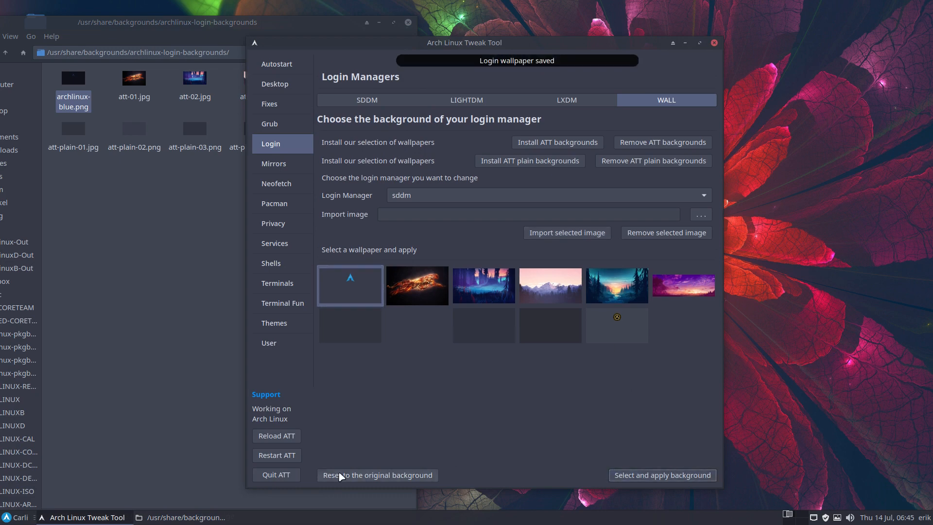
pyautogui.click(276, 475)
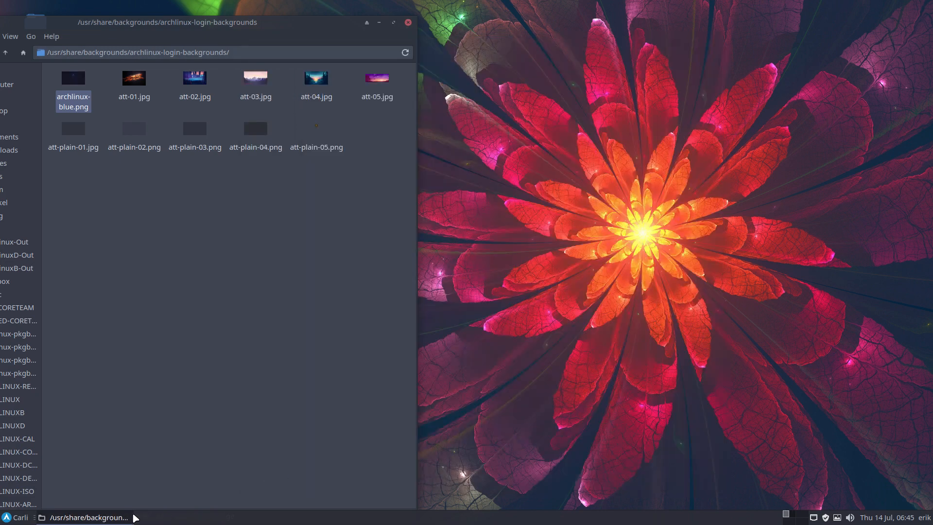
# Close the file manager window and log out of the desktop session
pyautogui.click(21, 518)
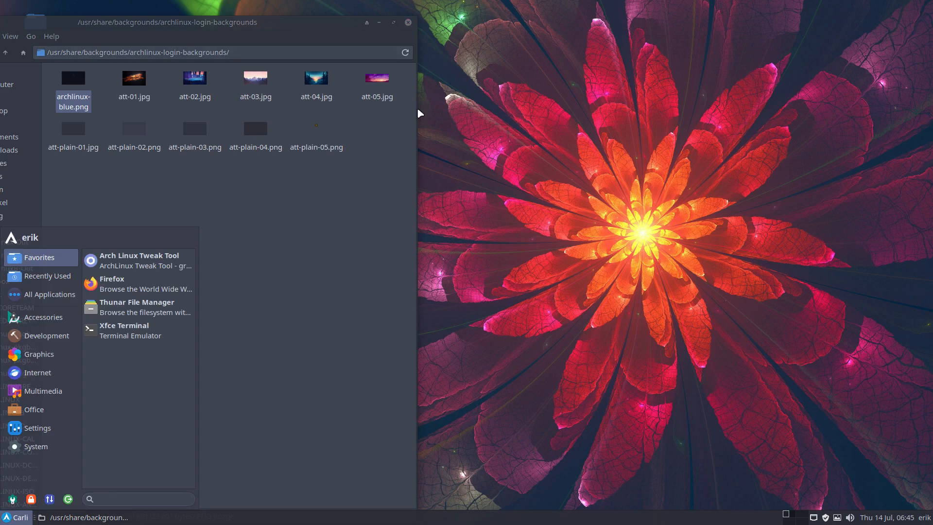
pyautogui.click(408, 23)
pyautogui.click(18, 518)
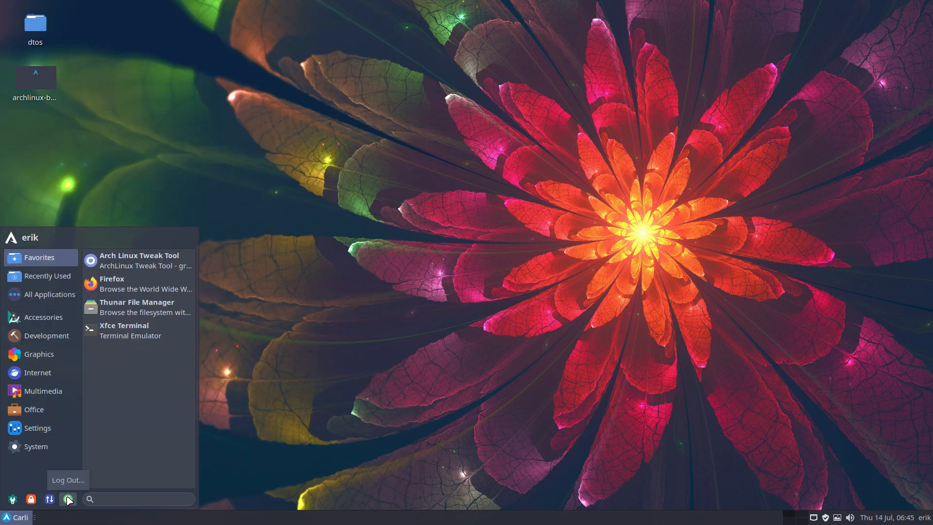
pyautogui.click(69, 499)
pyautogui.click(415, 217)
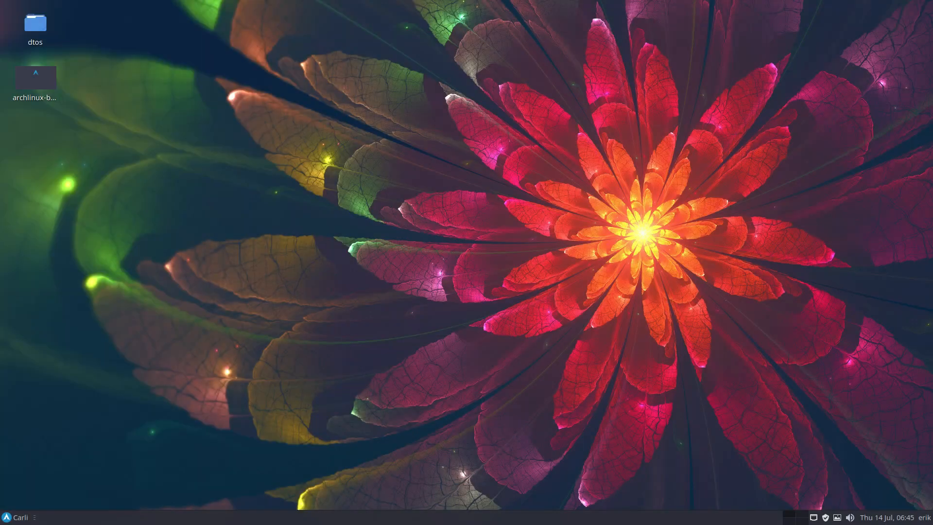